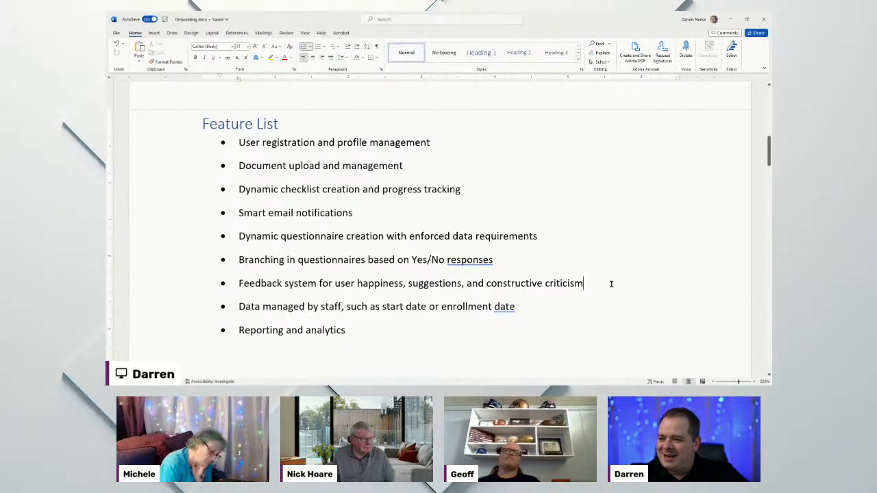
click(564, 300)
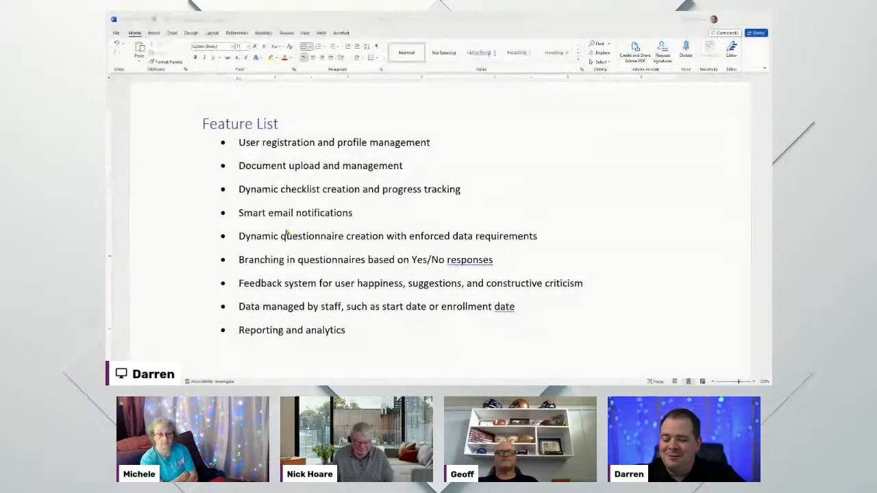
click(597, 207)
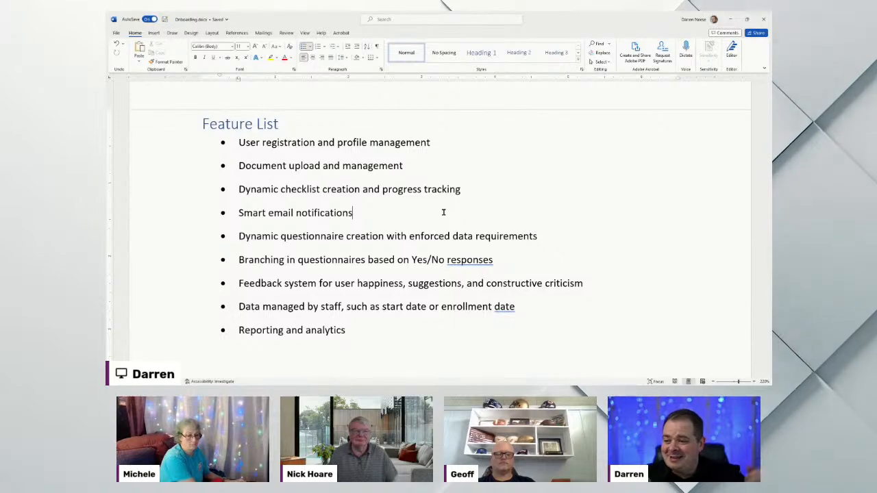
scroll(488, 202, down, 5)
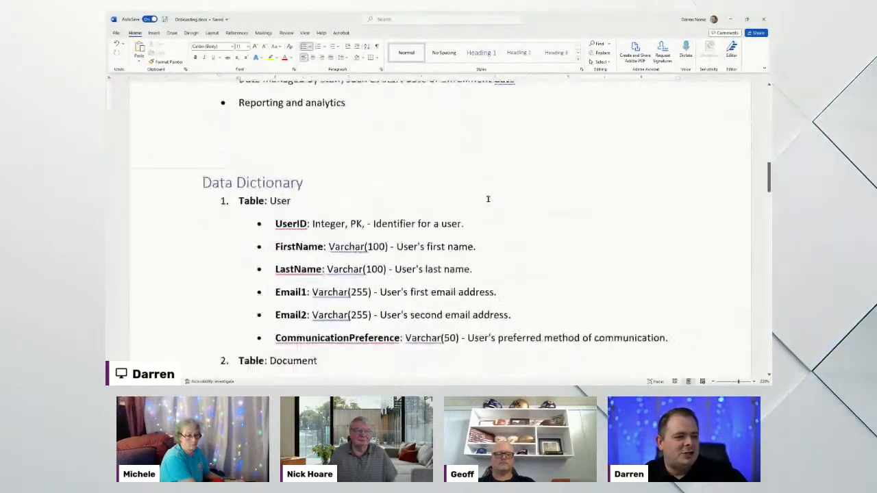
Scroll through the Data Dictionary tables to User Stories, selecting the Varchar type on the FirstName line
scroll(495, 210, up, 1)
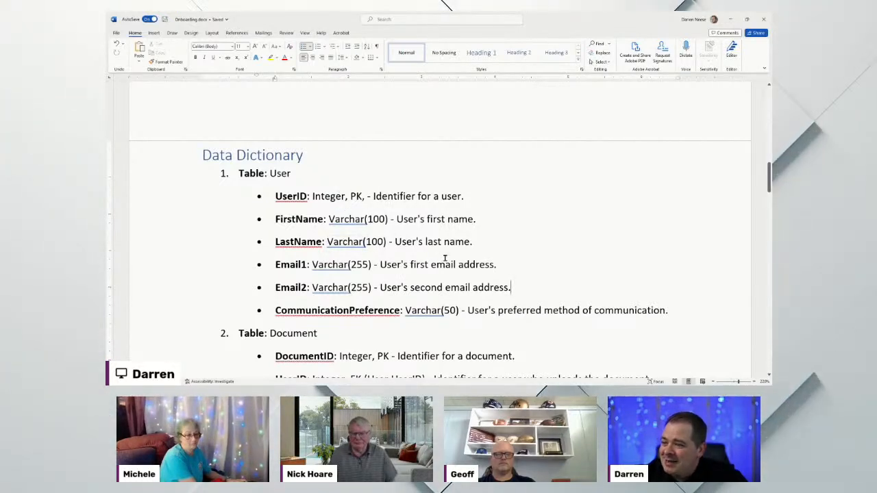
double_click(331, 219)
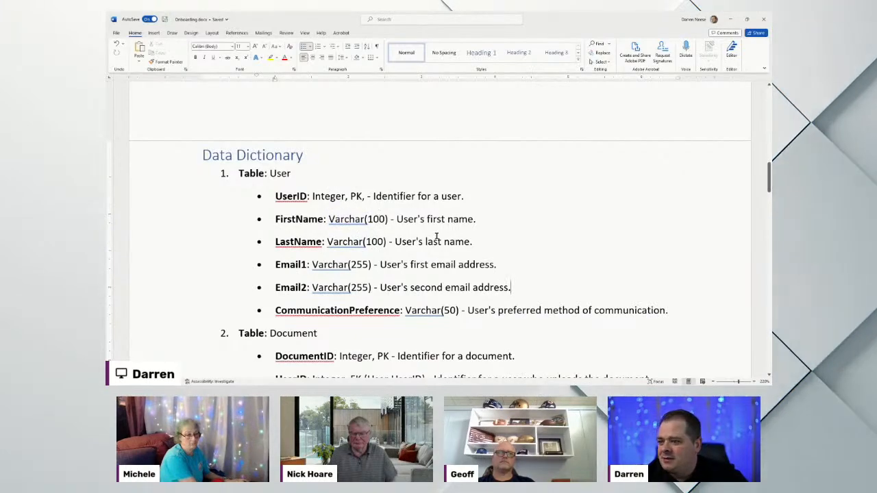
scroll(497, 213, down, 2)
scroll(497, 213, down, 5)
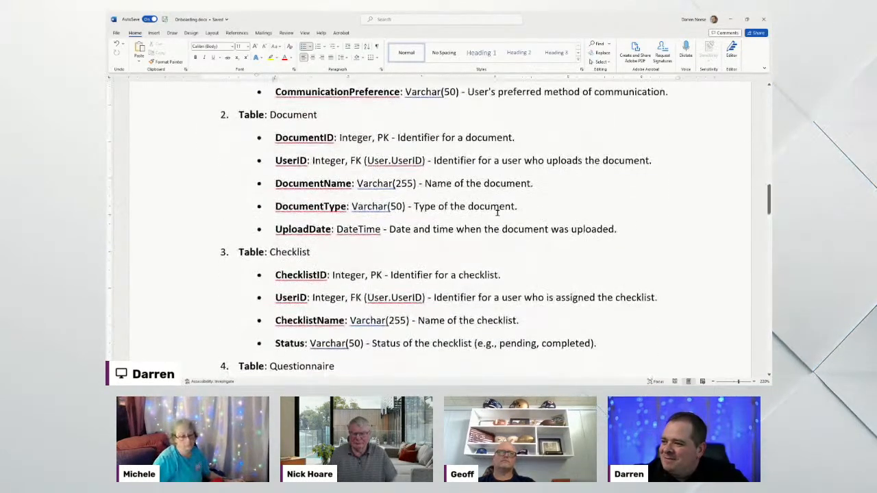
scroll(498, 213, down, 4)
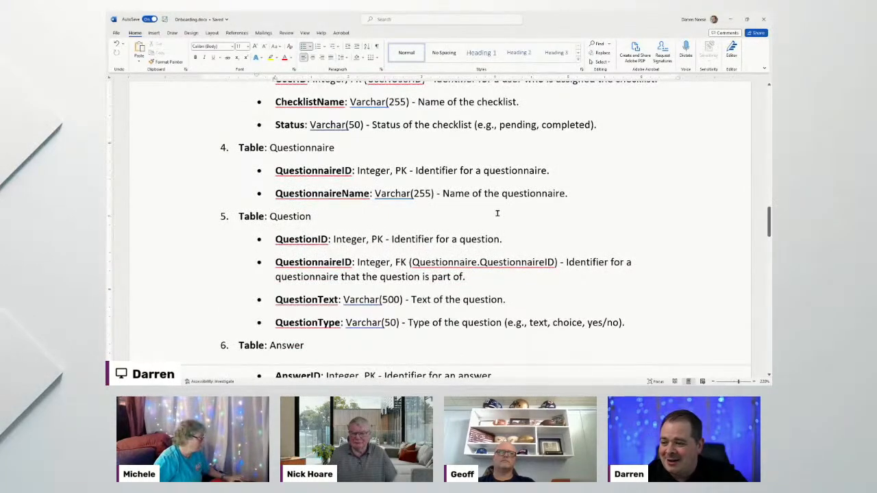
scroll(471, 179, down, 3)
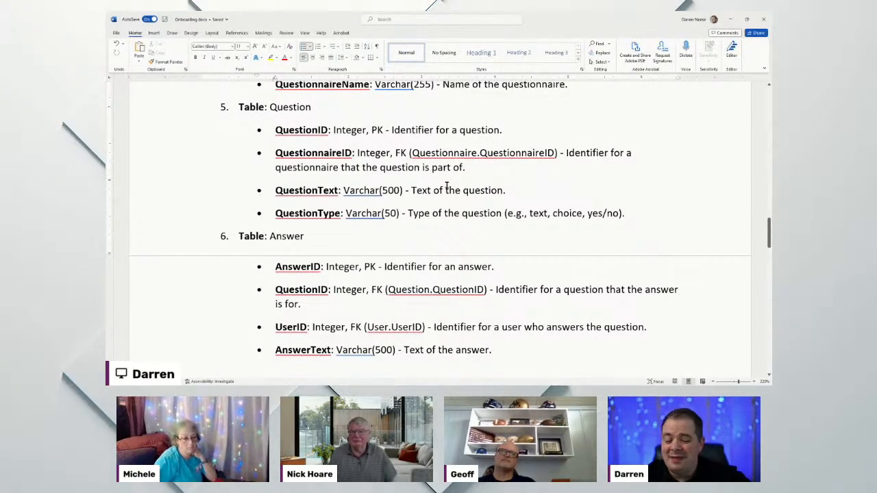
scroll(442, 183, down, 6)
scroll(446, 185, down, 1)
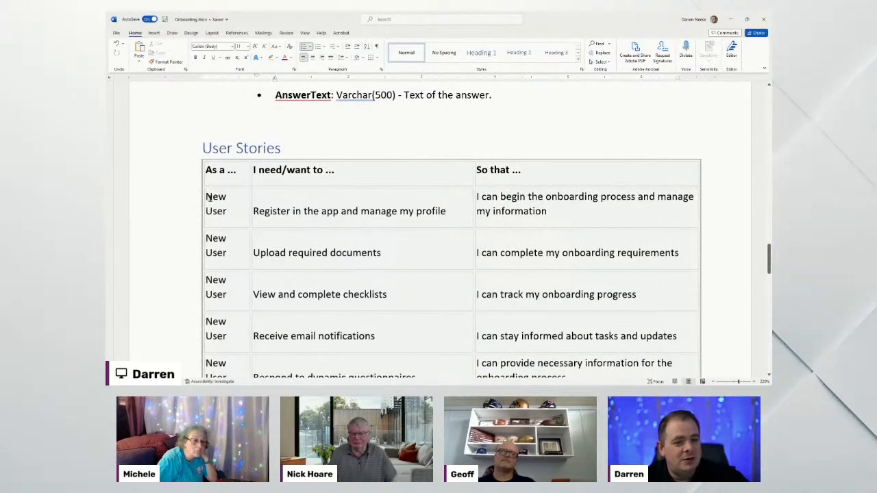
Select New User in the first row, then scroll through the New User and App Admin stories to Screen Listing
drag(225, 209, 227, 211)
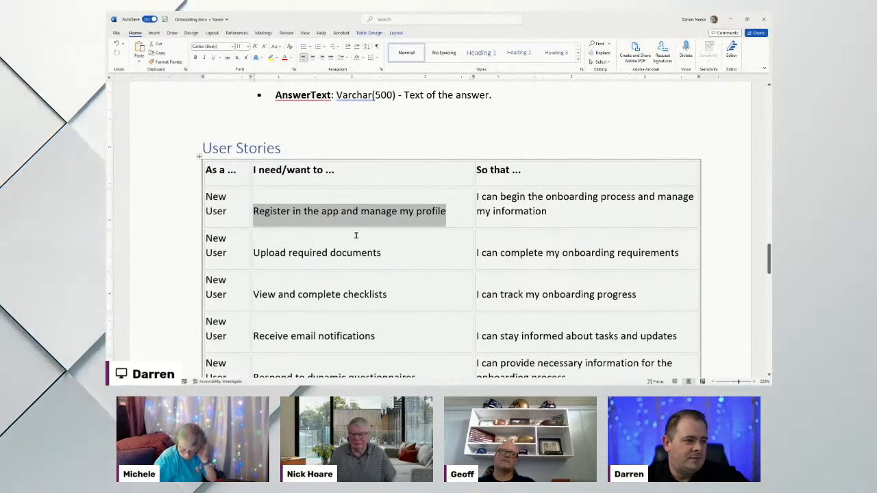
click(678, 198)
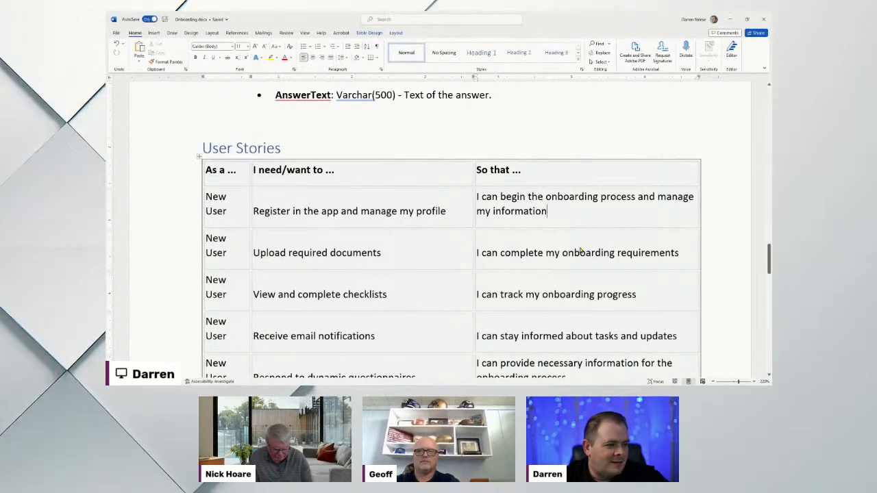
scroll(616, 244, down, 2)
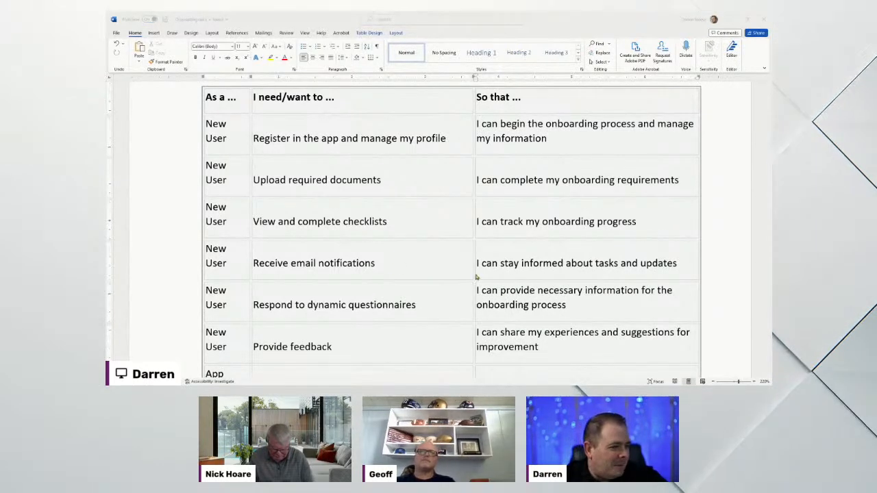
scroll(416, 264, down, 4)
scroll(544, 268, down, 3)
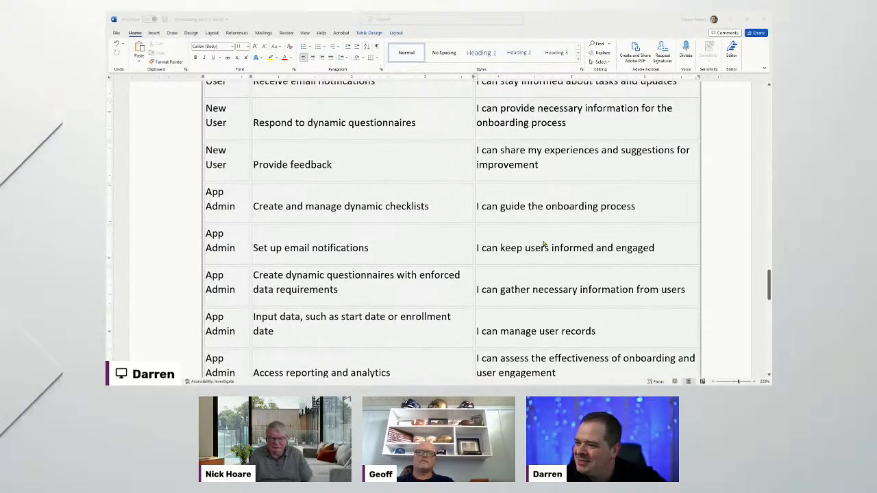
scroll(504, 281, down, 12)
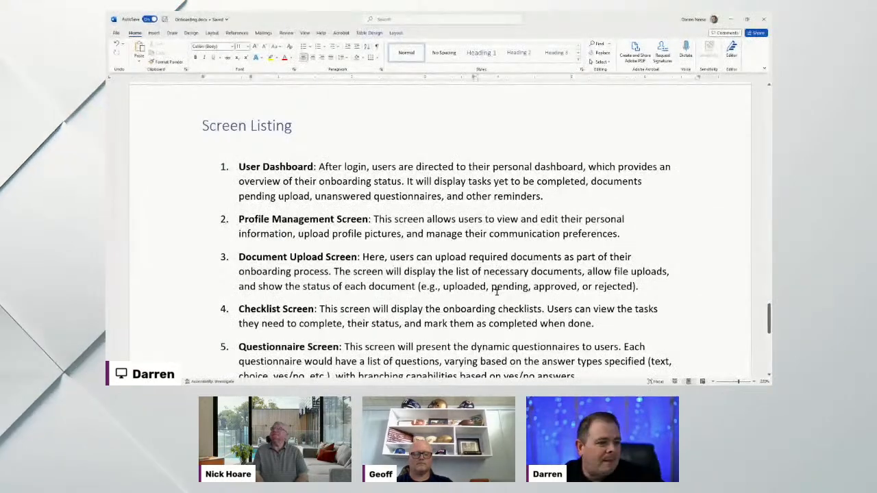
click(382, 287)
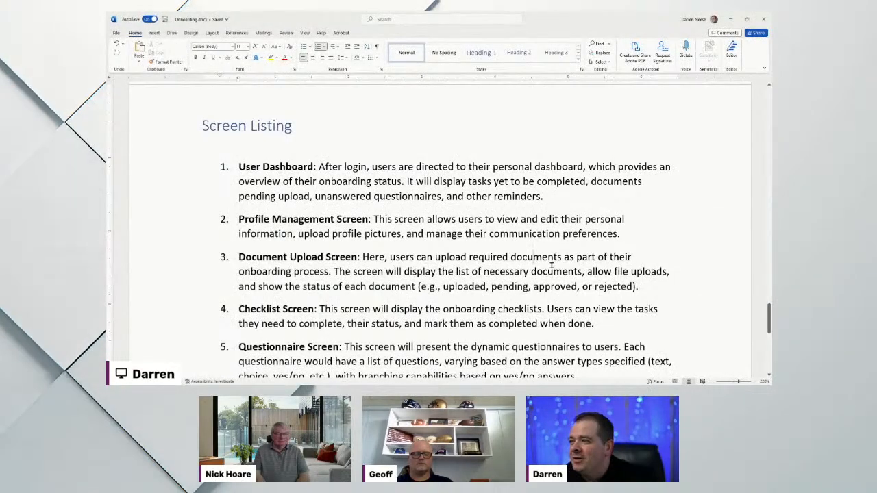
scroll(550, 265, down, 5)
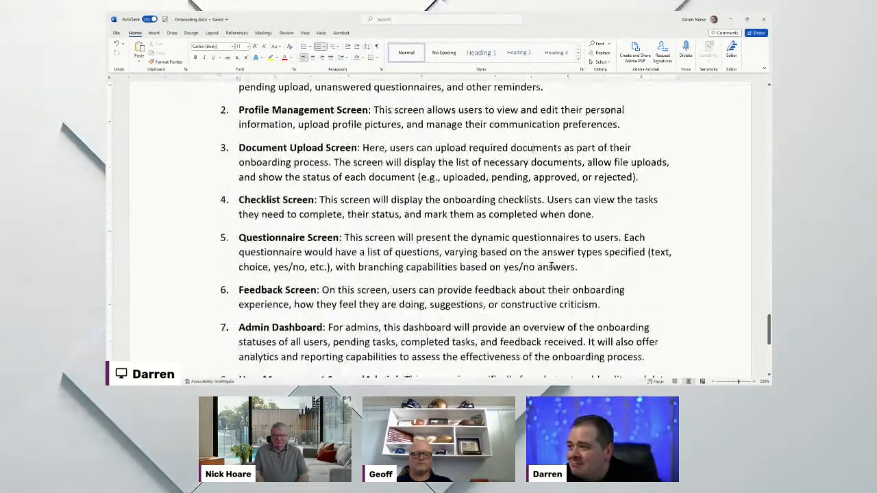
scroll(551, 265, down, 5)
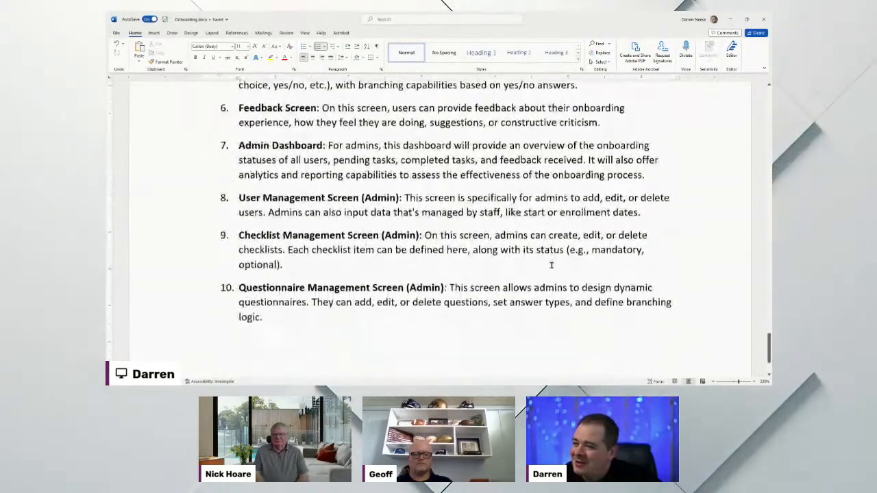
scroll(550, 265, up, 12)
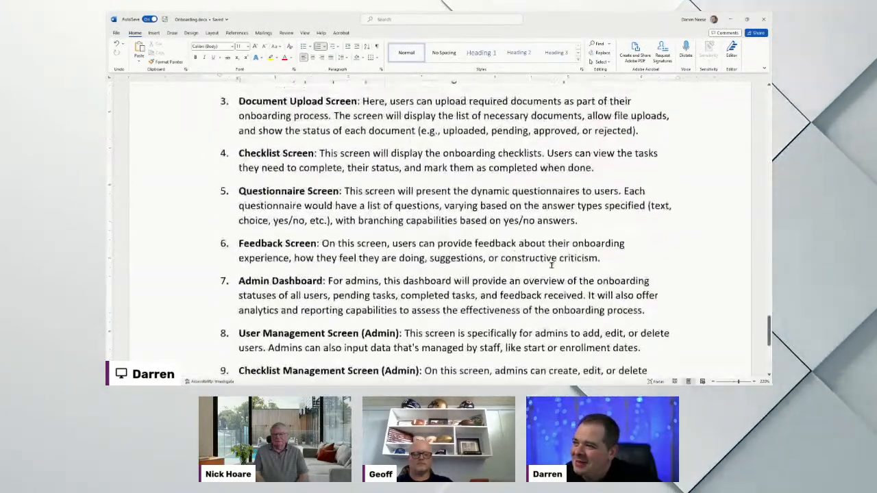
scroll(550, 265, up, 15)
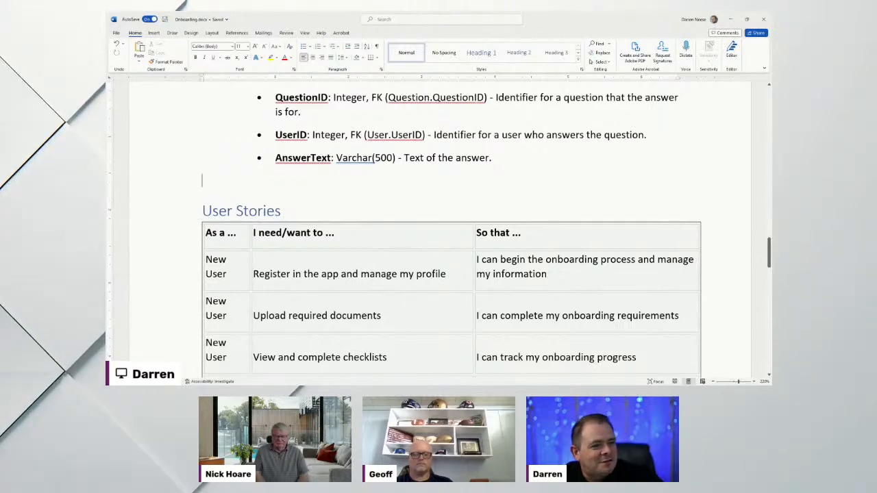
scroll(641, 251, down, 10)
scroll(644, 249, down, 2)
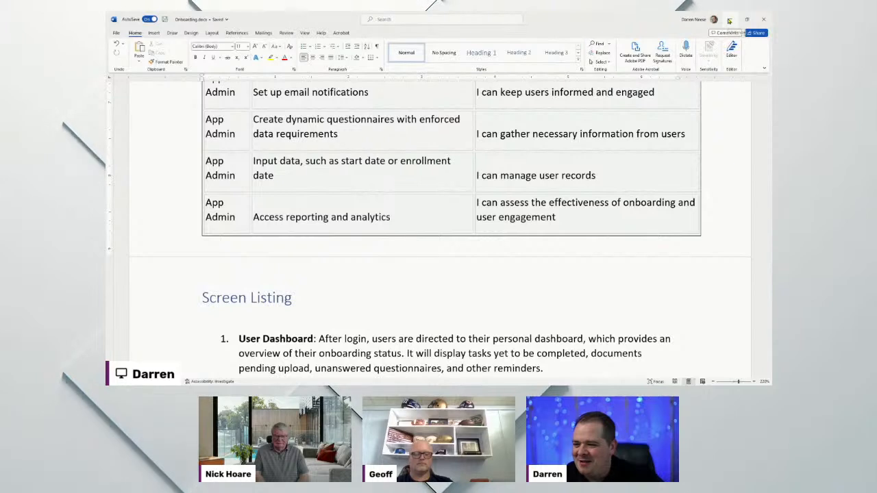
Minimize Word, maximize the Obsidian AI Prompt note, then maximize the Azure portal window over it
click(730, 19)
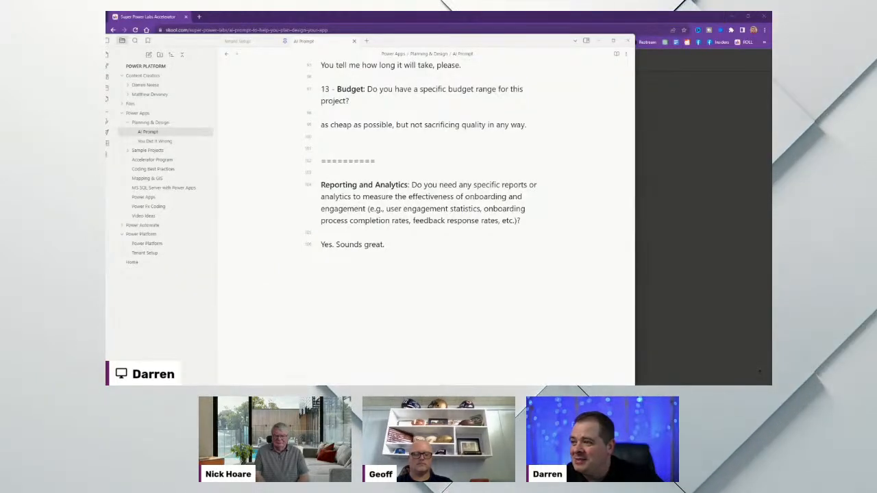
double_click(476, 43)
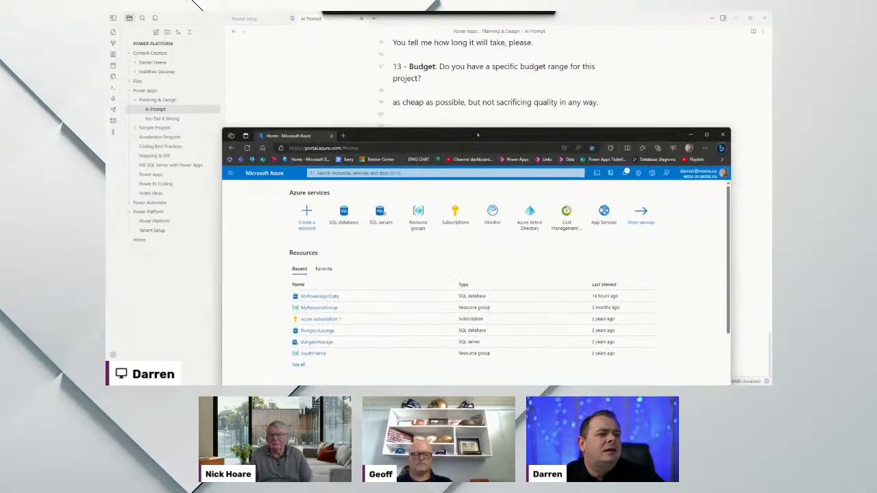
double_click(479, 135)
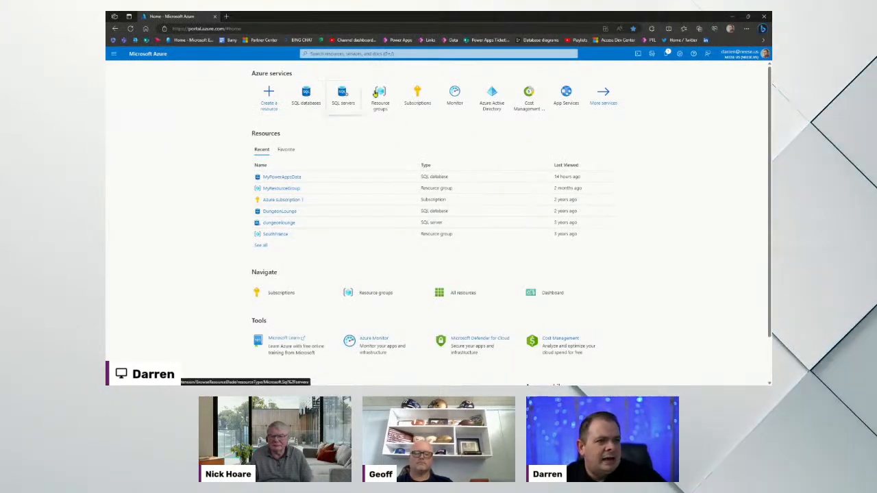
Open the SQL databases list from the Azure home page
click(306, 96)
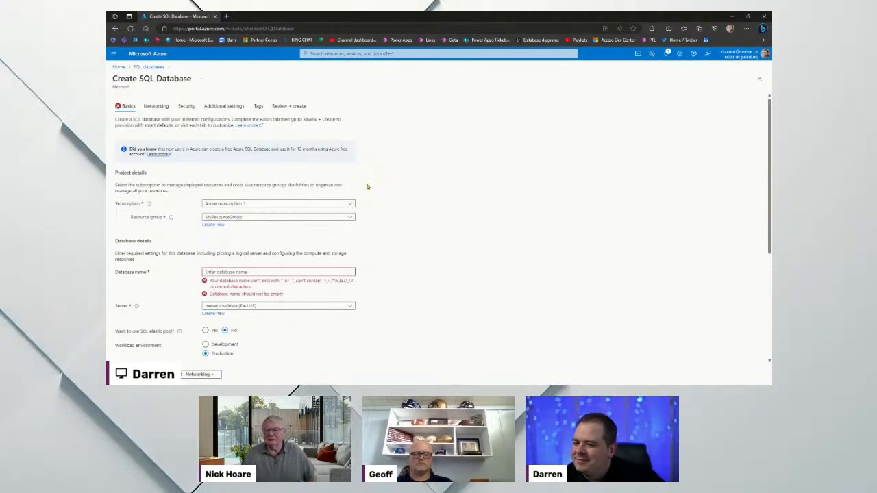
Zoom the form to 175% and keep Azure subscription 1 and MyResourceGroup selected
key(ctrl+plus)
key(ctrl+plus)
key(ctrl+plus)
key(ctrl+plus)
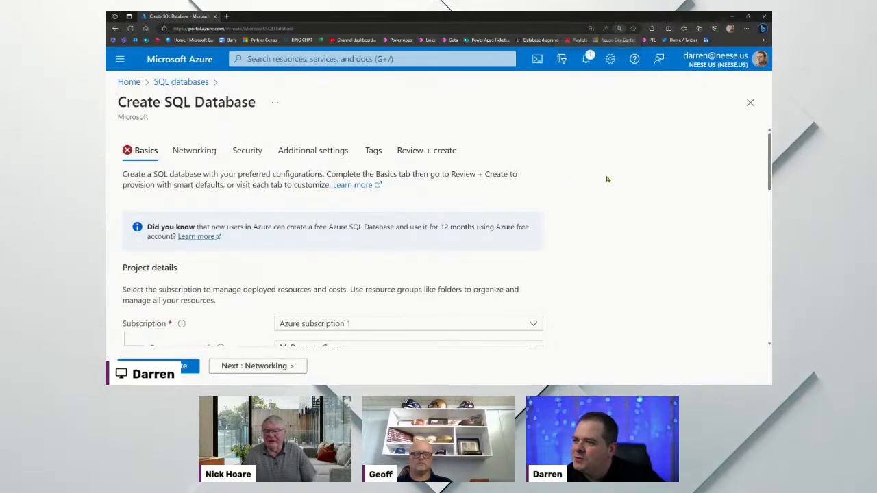
key(ctrl+plus)
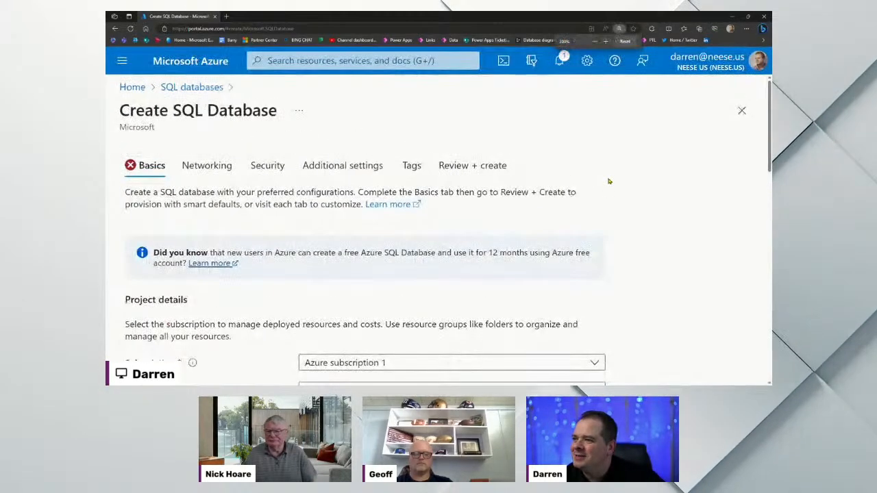
scroll(609, 240, down, 2)
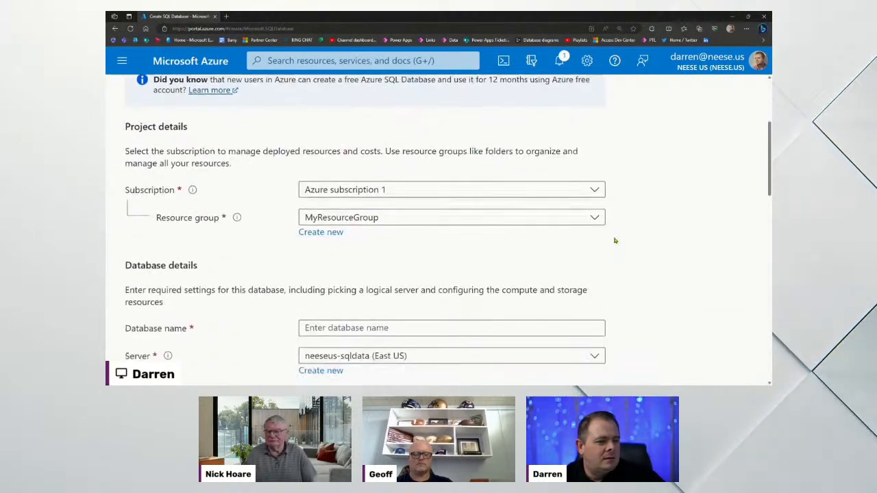
click(595, 177)
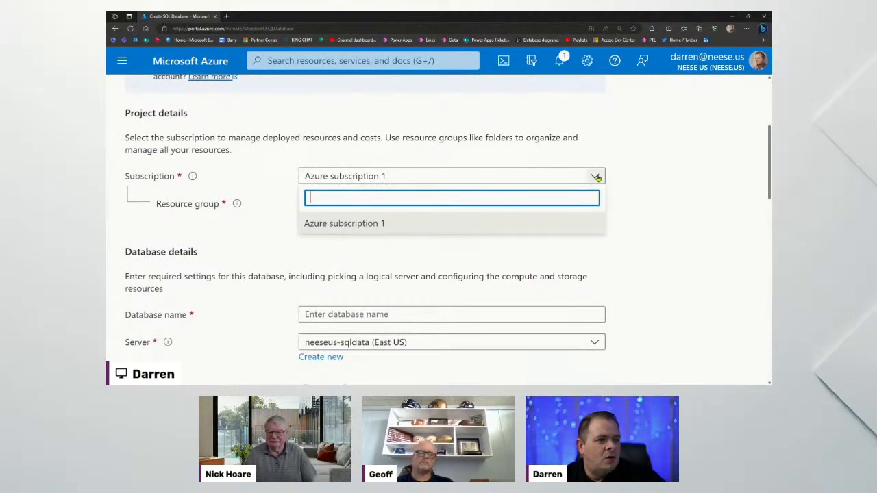
click(596, 177)
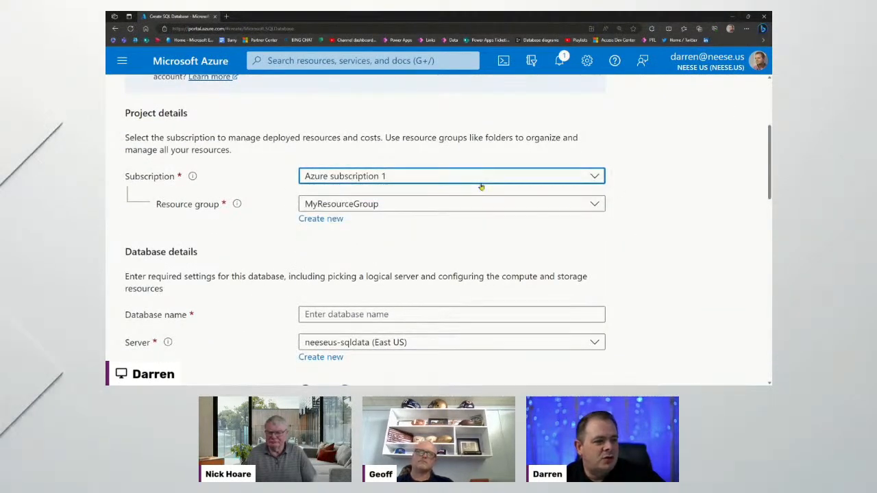
click(595, 205)
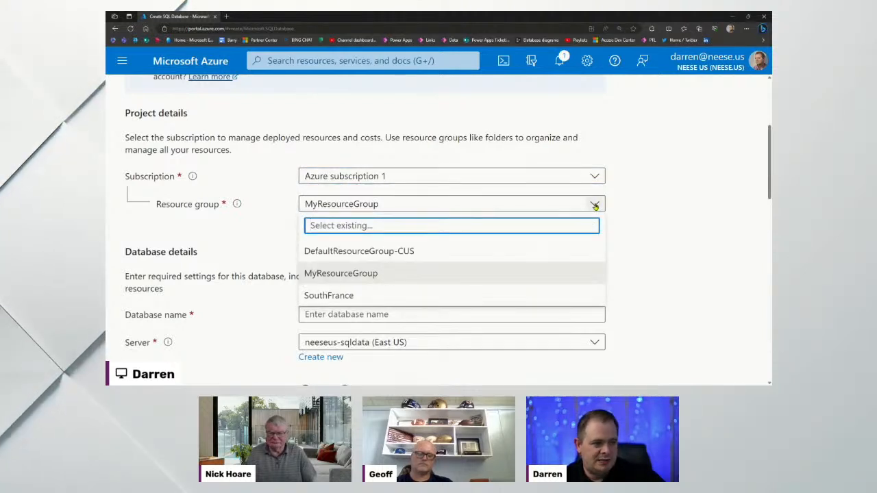
click(664, 195)
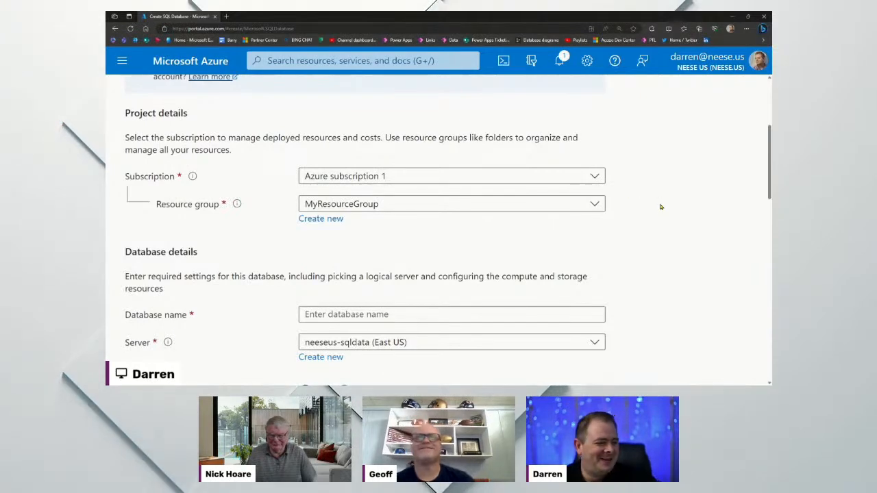
Enter Onboarding as the database name and zoom out to view the whole form
scroll(646, 245, down, 2)
click(452, 228)
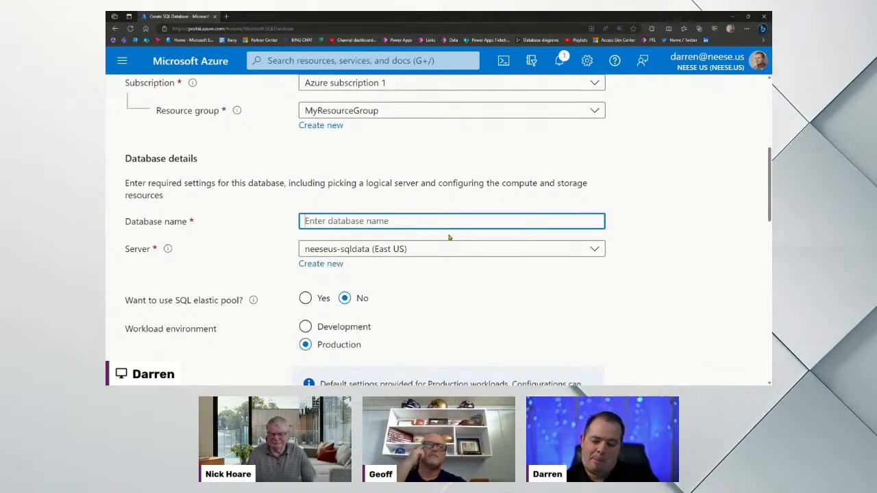
text(Onboarding)
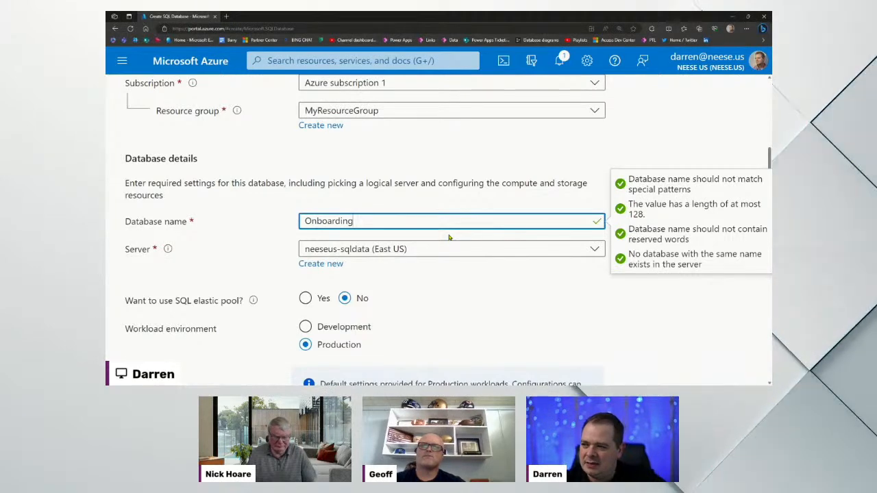
click(607, 295)
scroll(642, 270, down, 2)
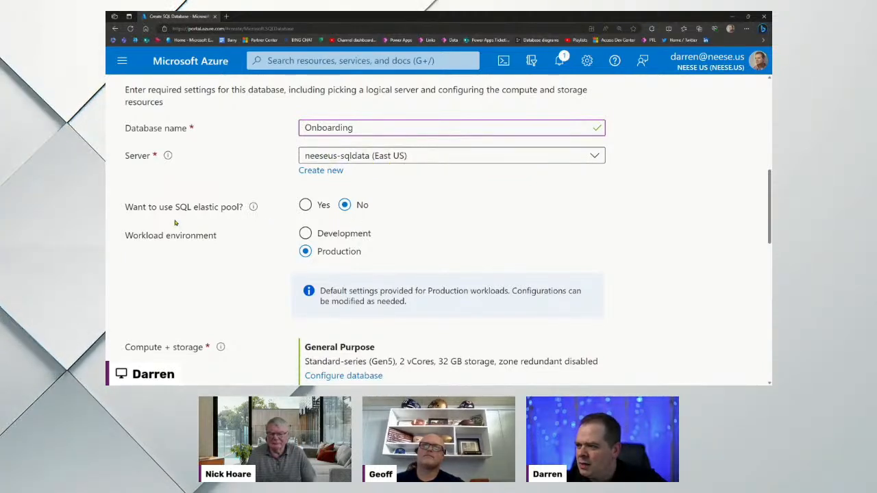
mouse_move(255, 213)
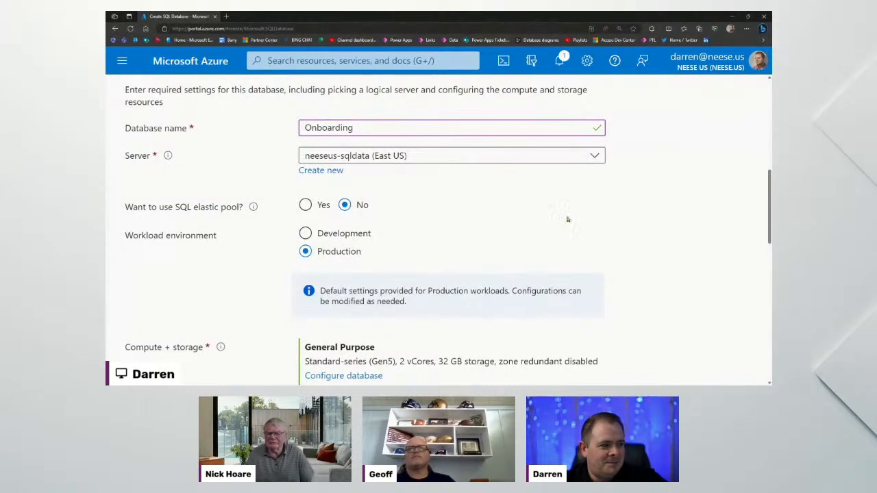
key(ctrl+minus)
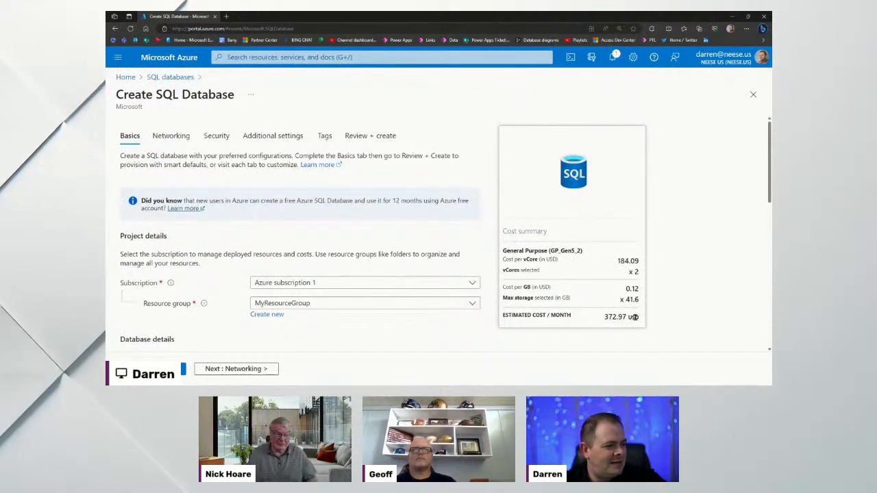
drag(638, 317, 603, 317)
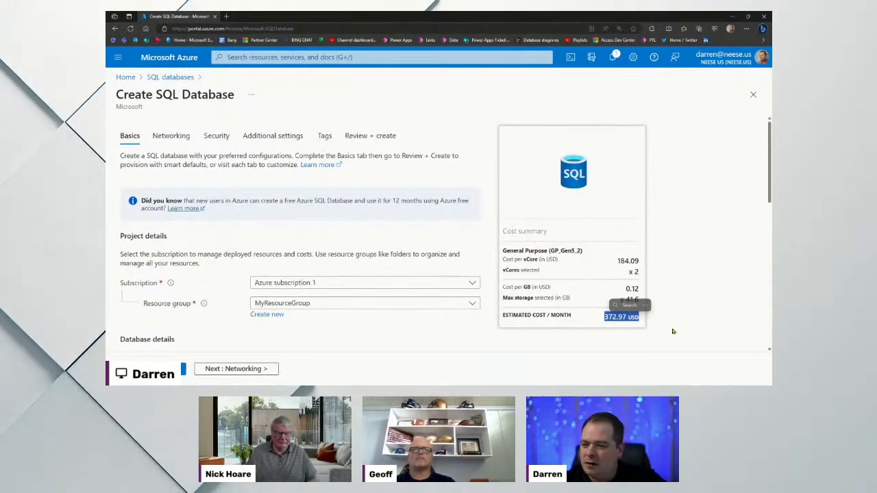
click(678, 306)
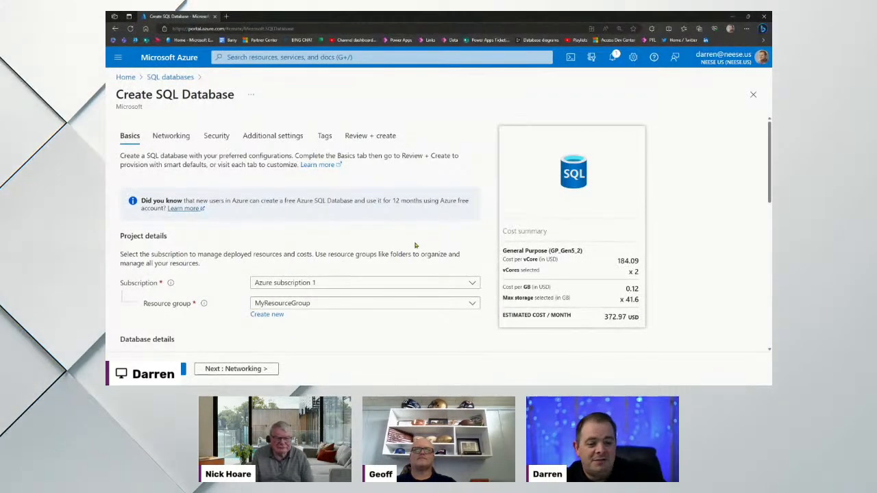
scroll(416, 243, down, 5)
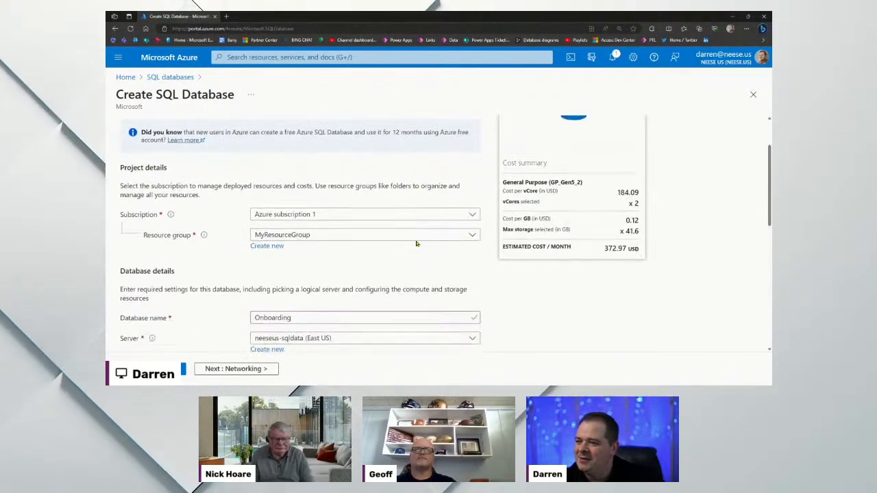
scroll(415, 243, down, 2)
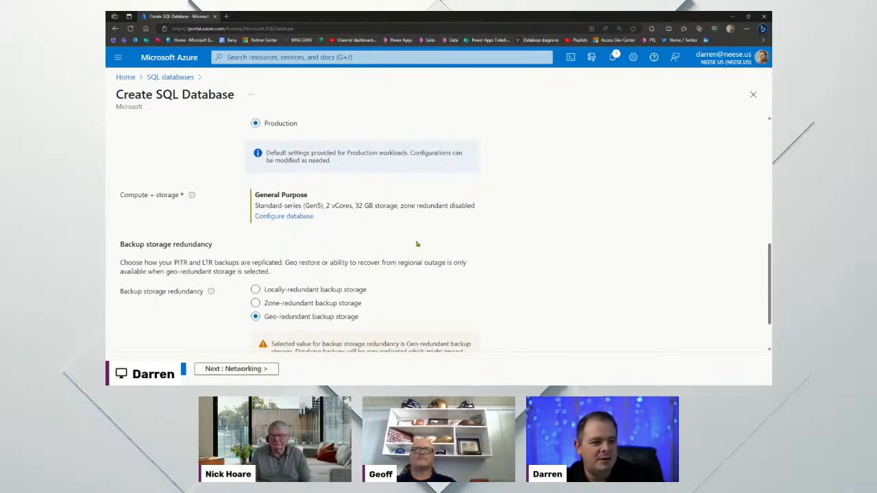
scroll(416, 243, down, 1)
scroll(416, 245, up, 3)
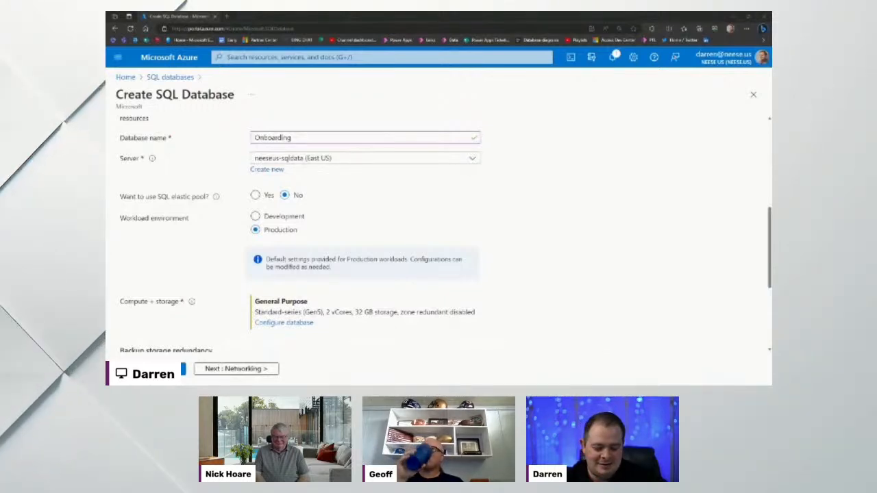
Choose the Development workload and review the updated cost summary, including 4.78 USD monthly storage
click(256, 217)
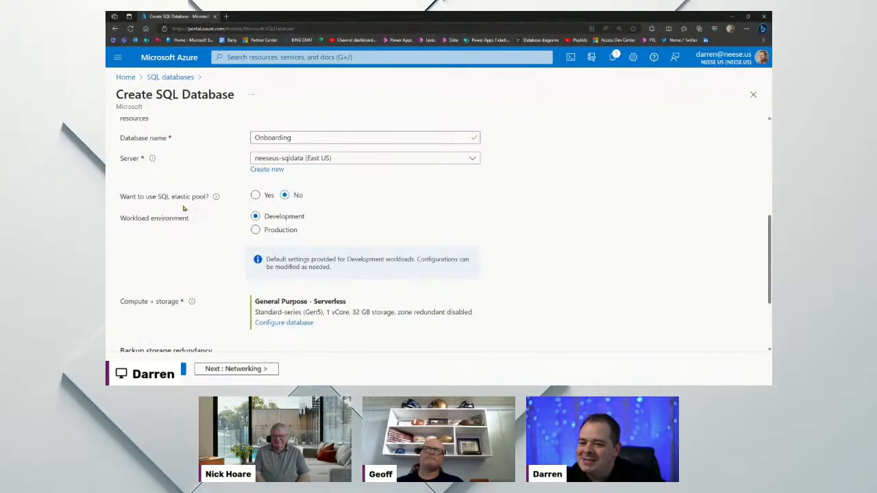
scroll(480, 267, up, 5)
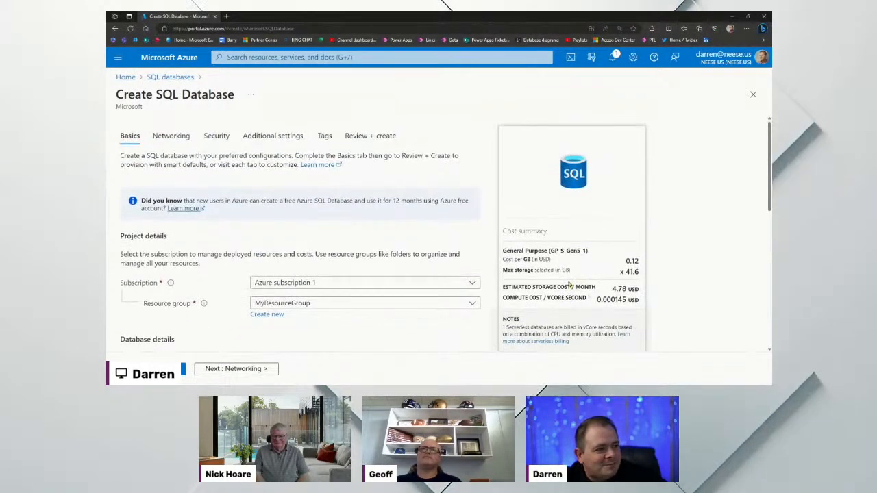
scroll(568, 285, down, 1)
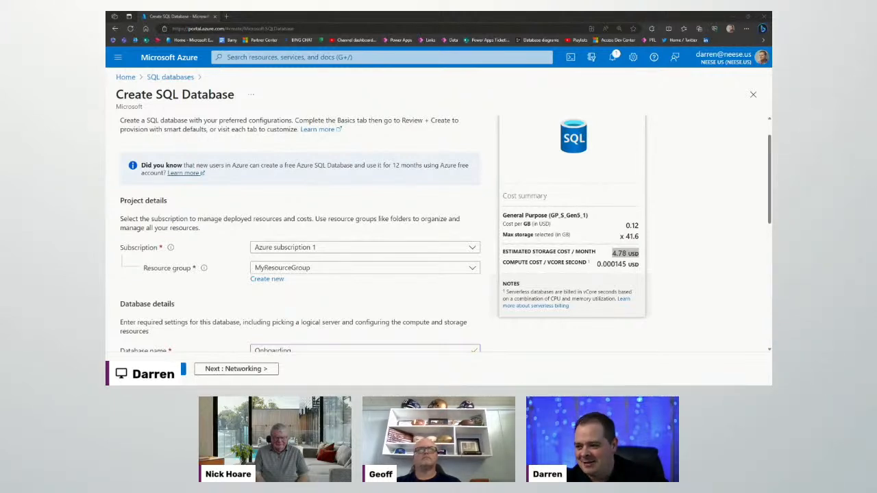
click(645, 252)
drag(620, 255, 611, 253)
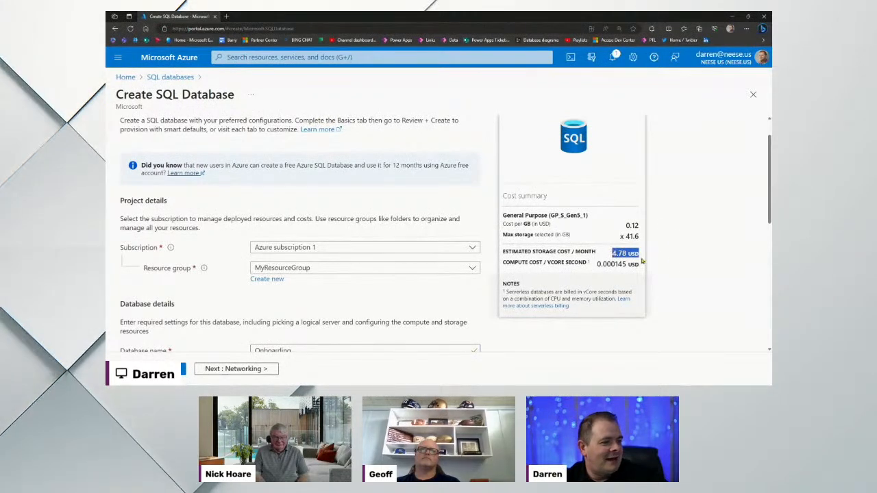
click(684, 266)
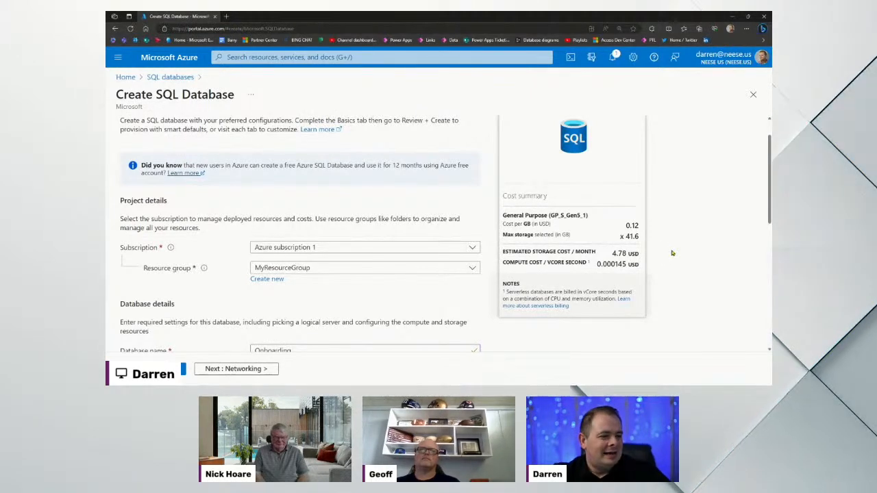
scroll(671, 251, down, 8)
scroll(370, 279, up, 2)
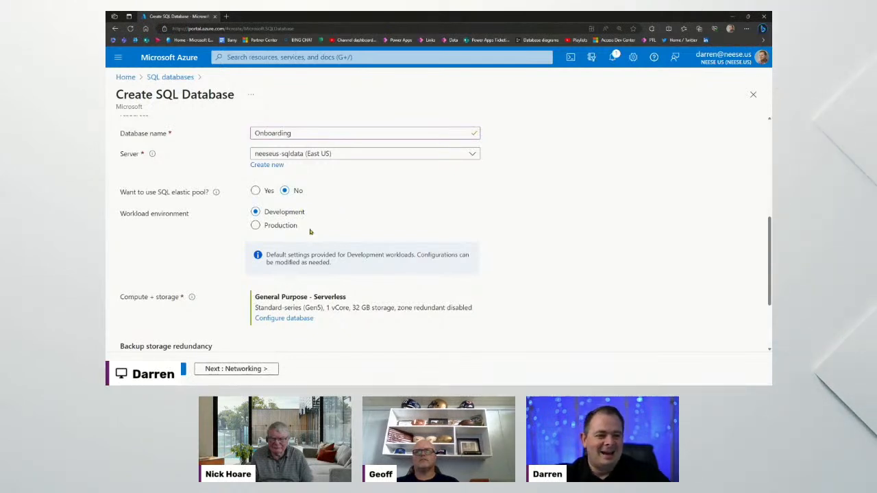
scroll(463, 241, down, 1)
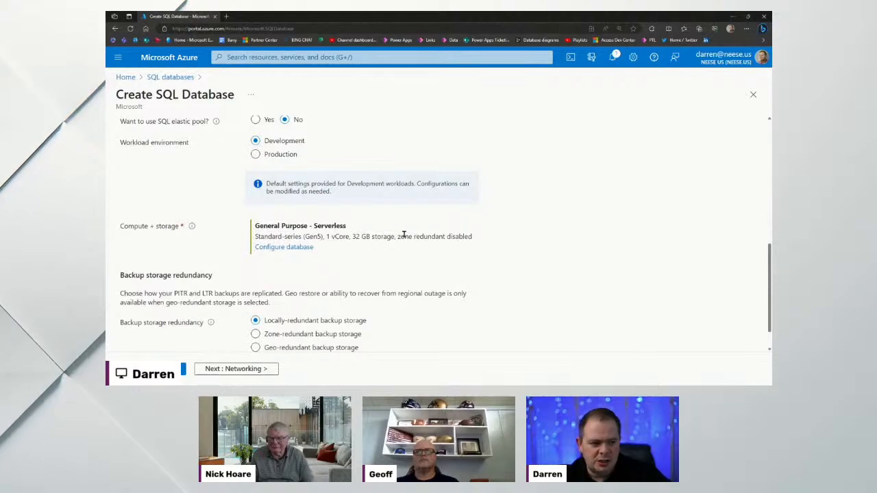
Highlight the default 32 GB storage size, then open Configure database under Compute + storage
key(ctrl+plus)
key(ctrl+plus)
key(ctrl+plus)
scroll(382, 239, down, 8)
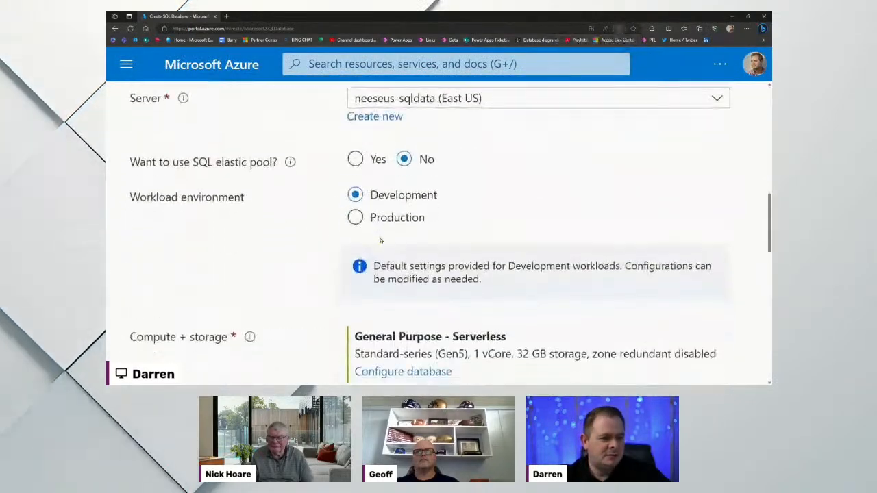
scroll(380, 240, down, 4)
scroll(380, 240, up, 2)
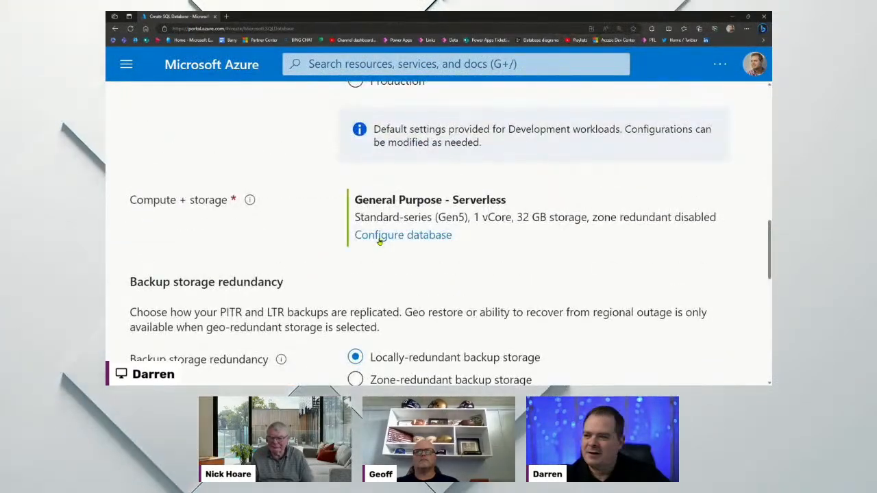
scroll(356, 202, up, 1)
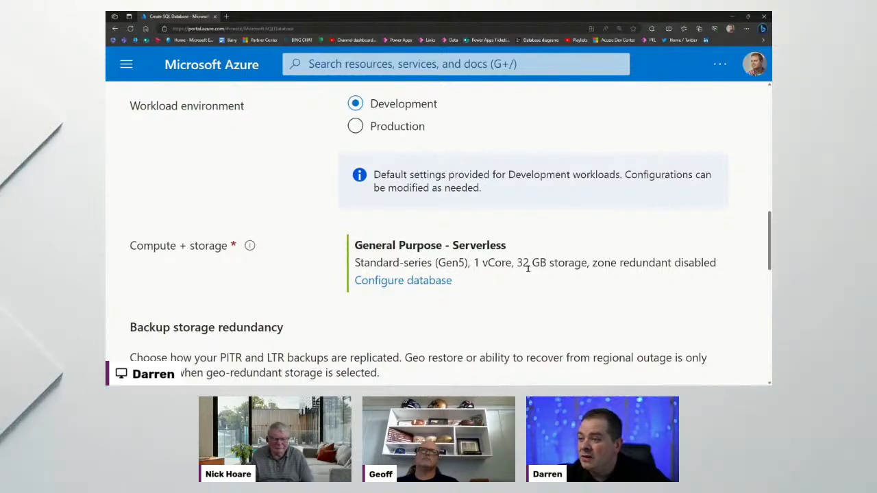
drag(583, 262, 516, 263)
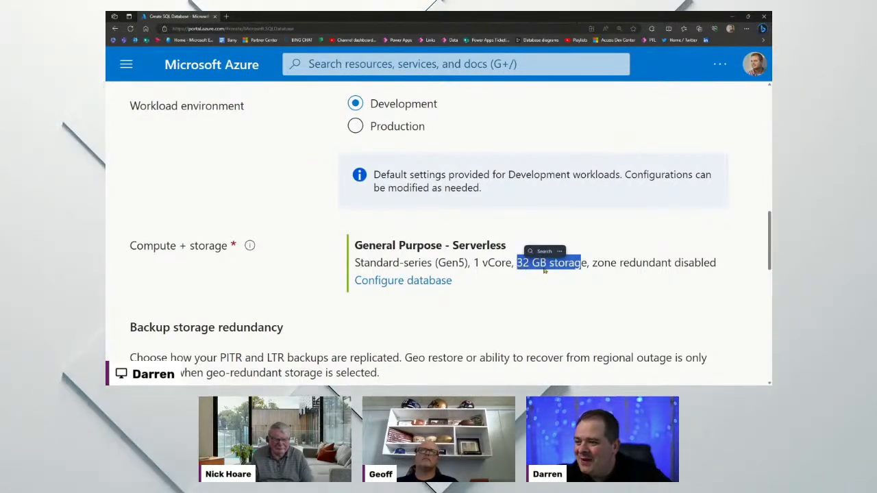
click(610, 265)
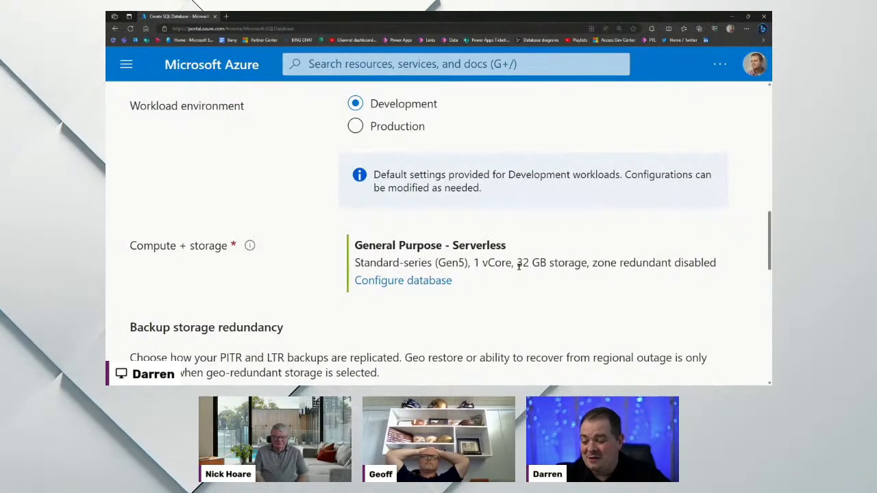
drag(517, 263, 587, 264)
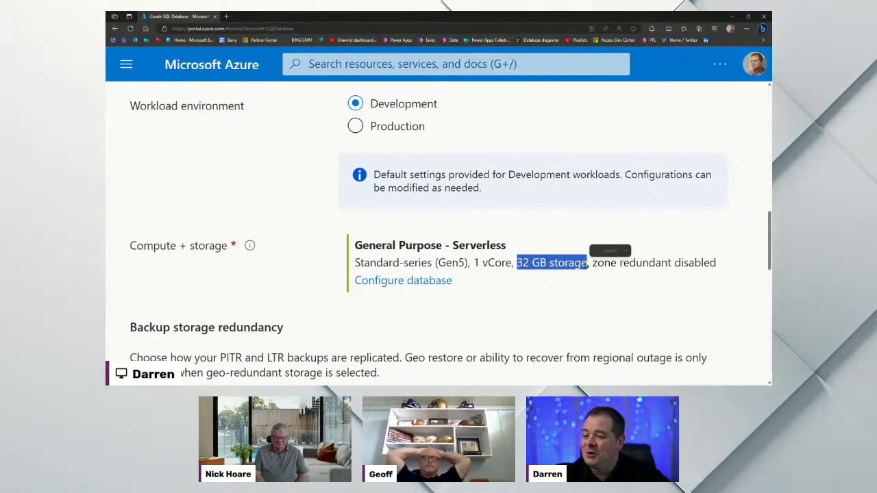
click(638, 281)
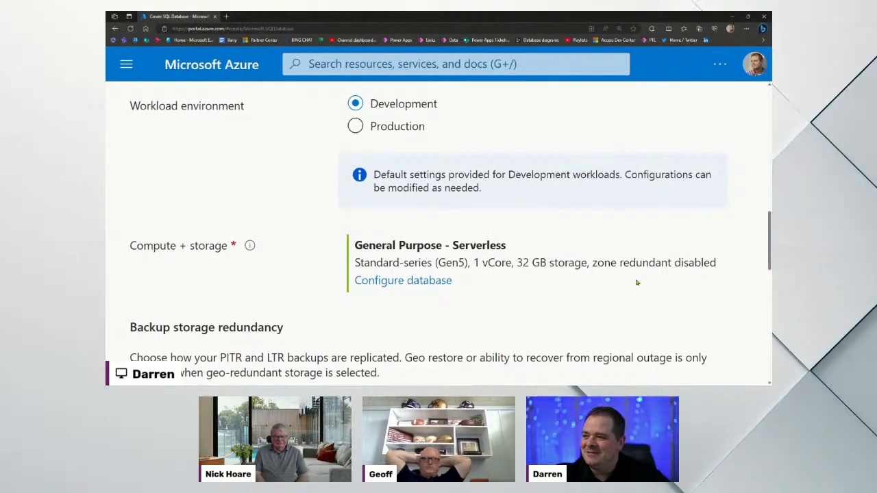
click(430, 282)
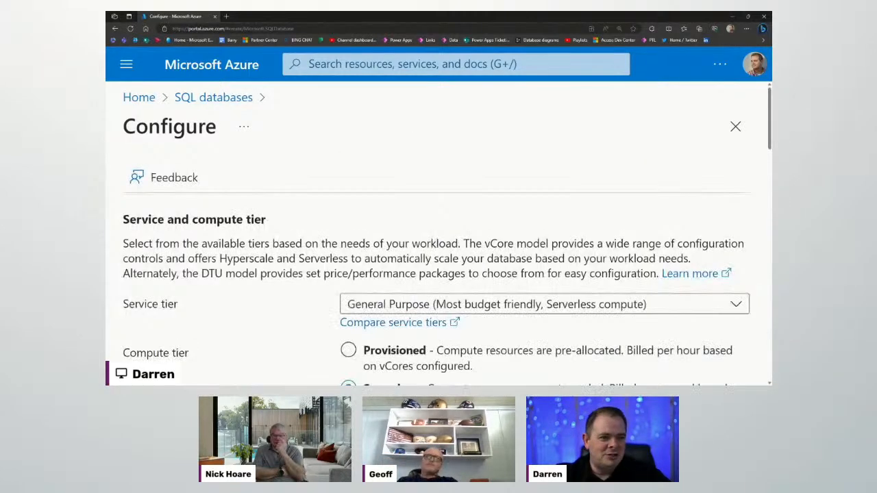
Set data max size to 2 GB and check the resulting 0.30 USD monthly storage cost
key(ctrl+minus)
key(ctrl+minus)
key(ctrl+minus)
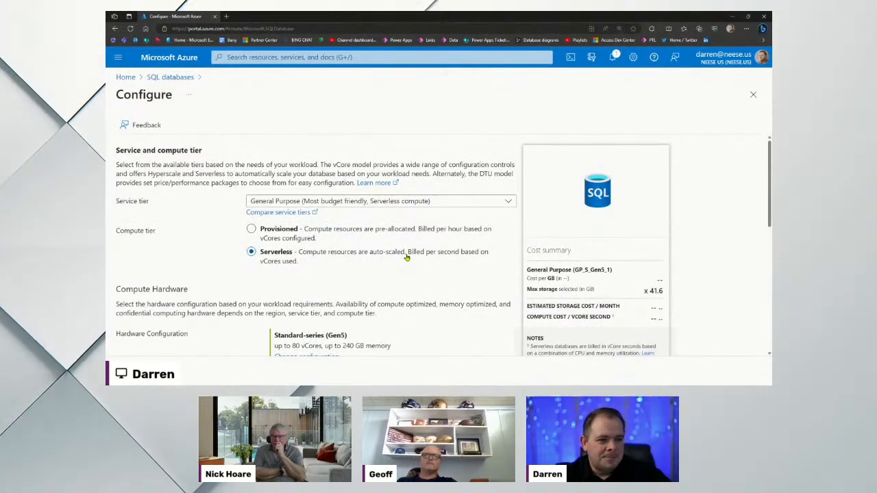
scroll(407, 256, down, 2)
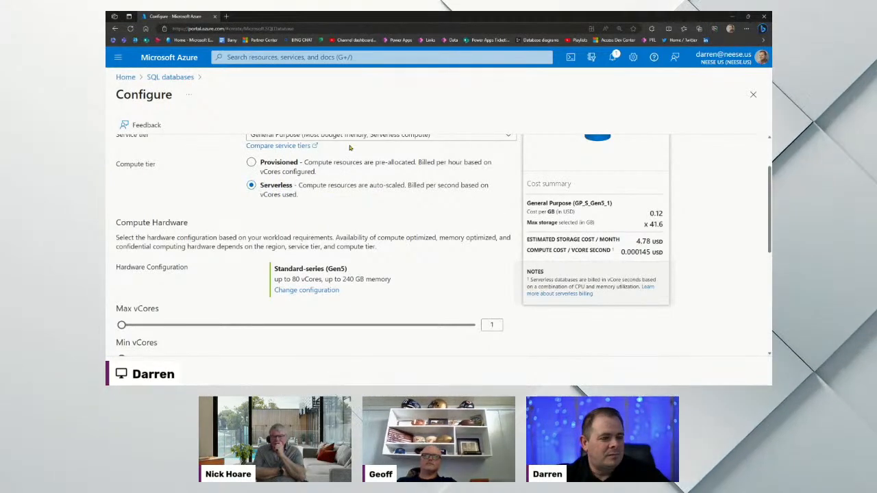
scroll(399, 230, up, 1)
scroll(521, 253, down, 1)
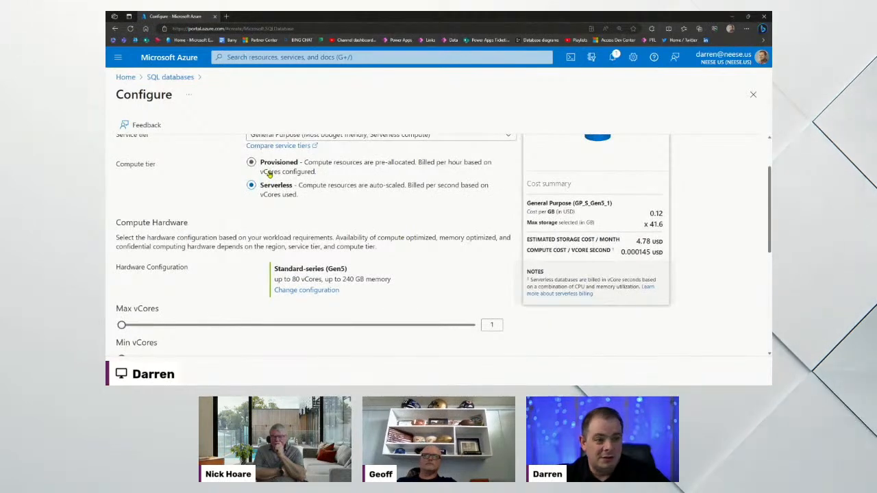
scroll(372, 214, down, 3)
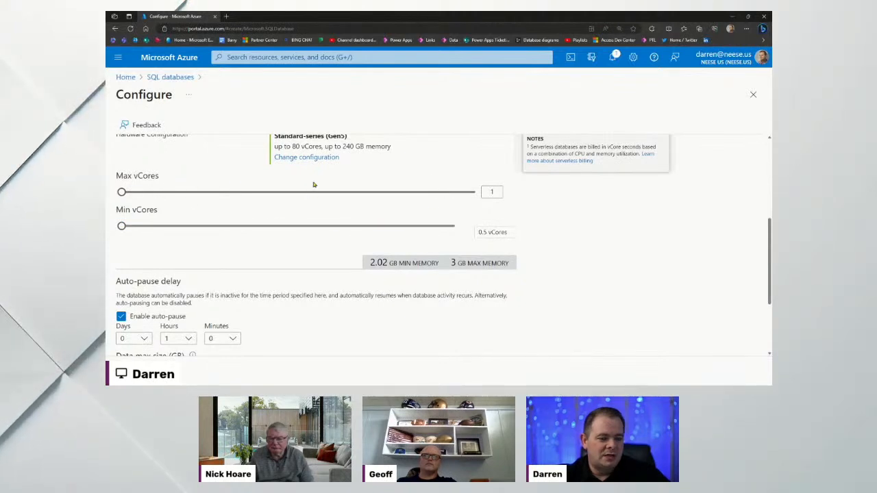
scroll(314, 194, down, 2)
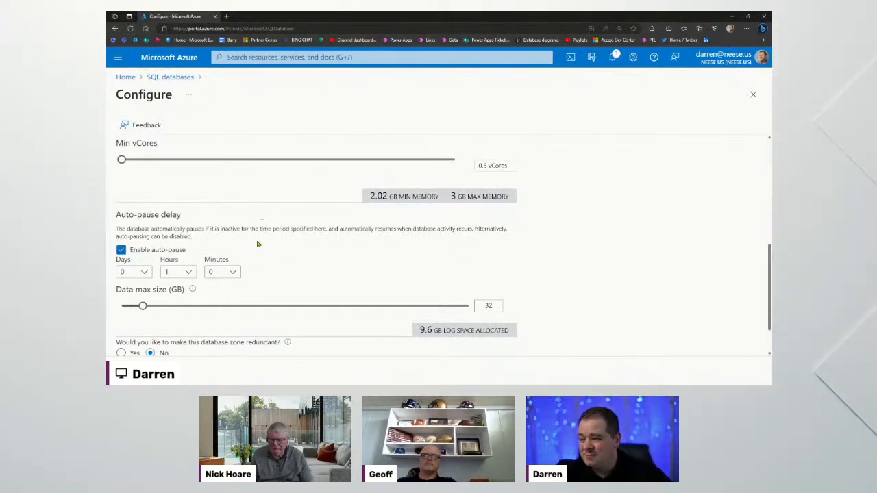
scroll(412, 281, down, 2)
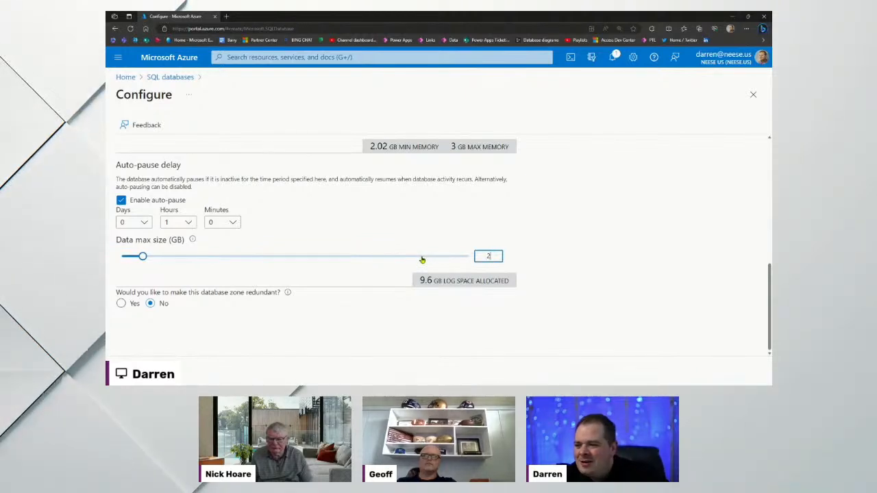
click(577, 274)
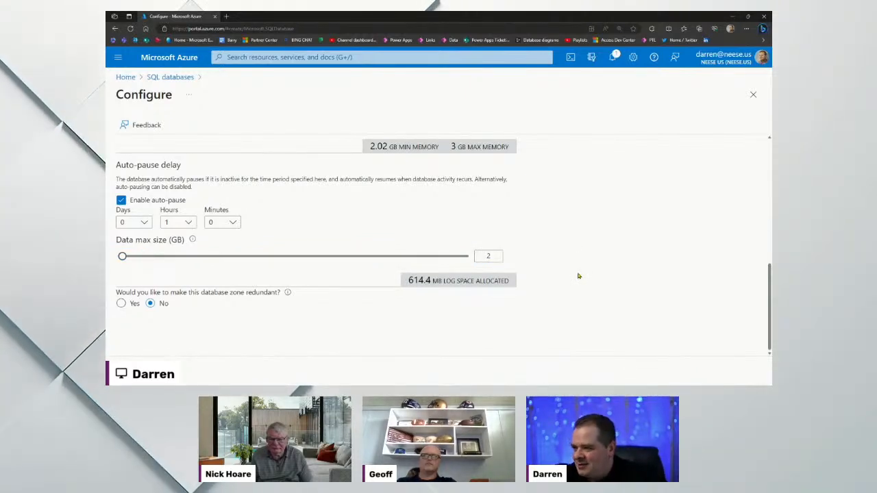
scroll(578, 276, up, 5)
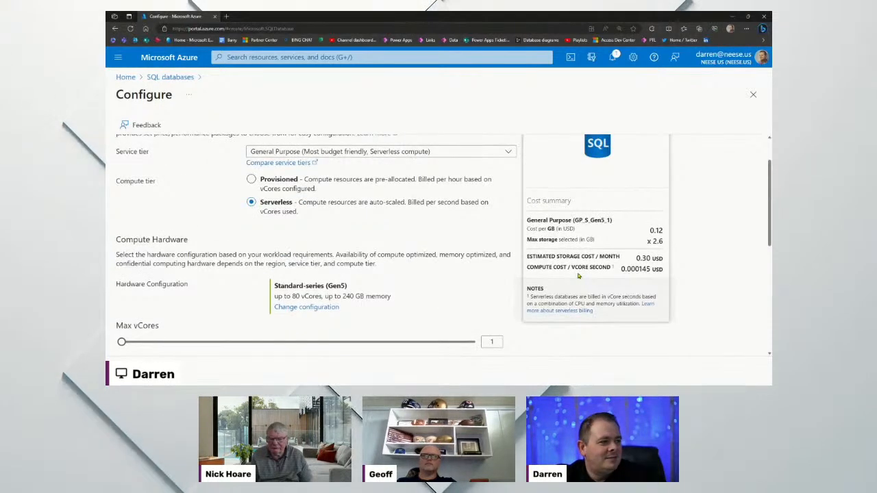
drag(663, 258, 636, 258)
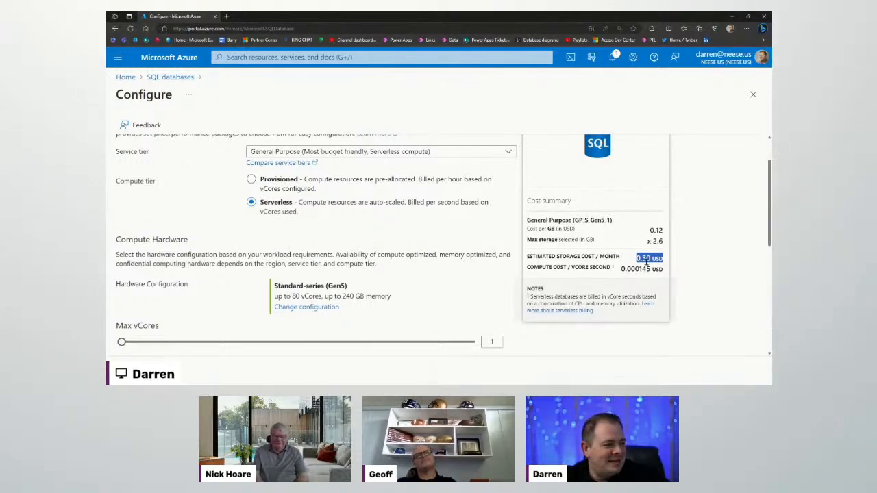
Try a 1 GB data max size, then select the value again to replace it
scroll(568, 267, down, 10)
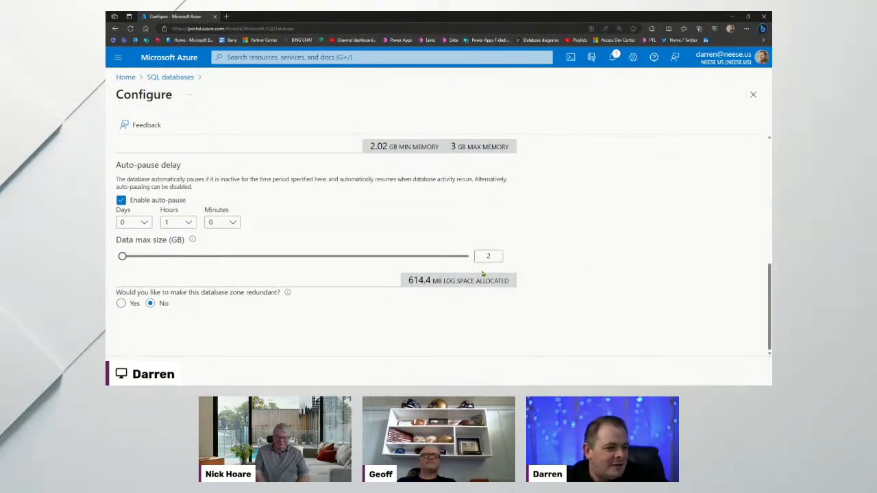
text(1)
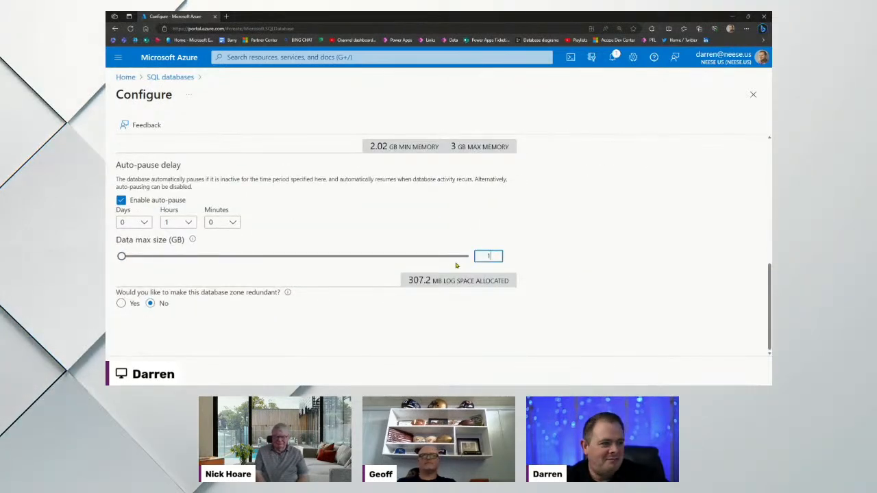
scroll(619, 243, up, 10)
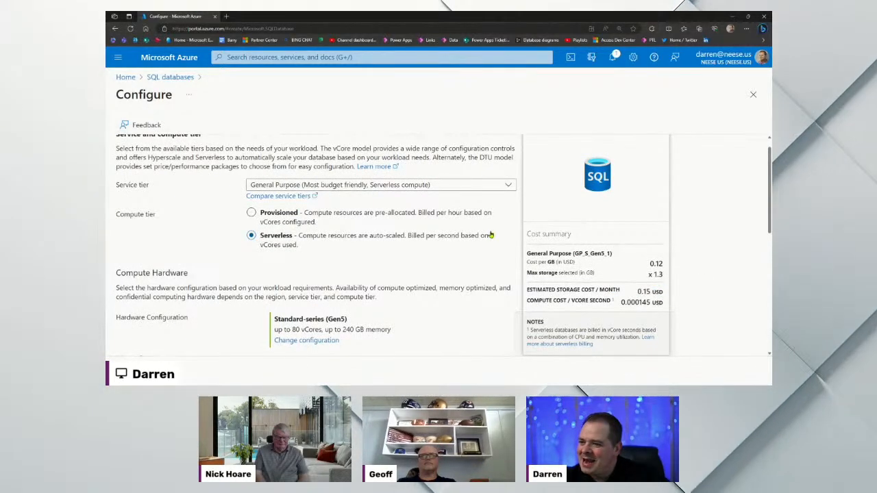
scroll(520, 250, down, 10)
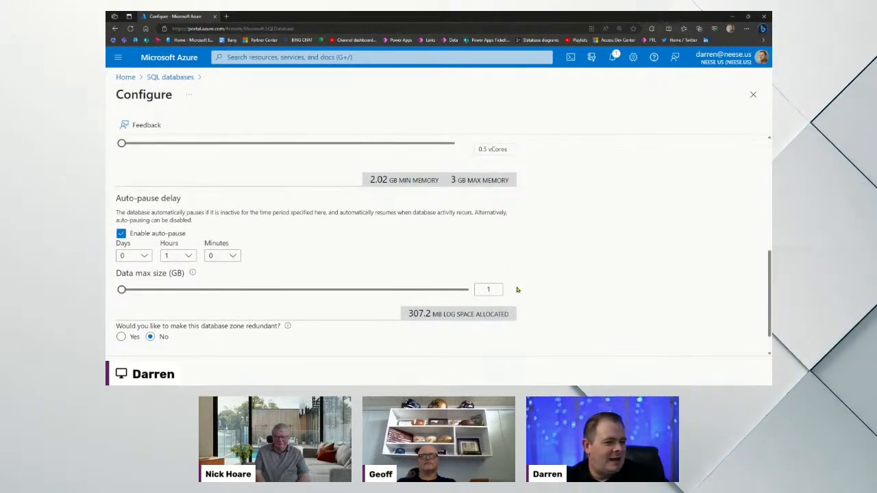
double_click(476, 289)
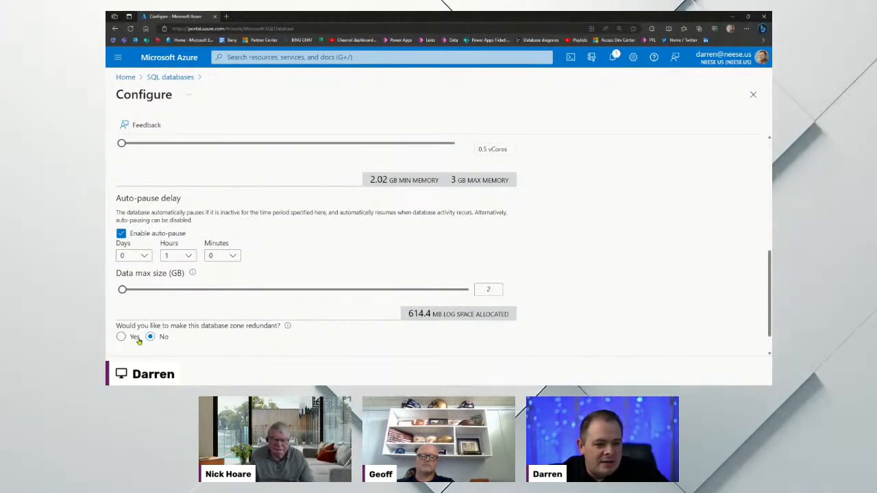
Apply the 2 GB serverless configuration with zone redundancy left at No
scroll(303, 336, down, 1)
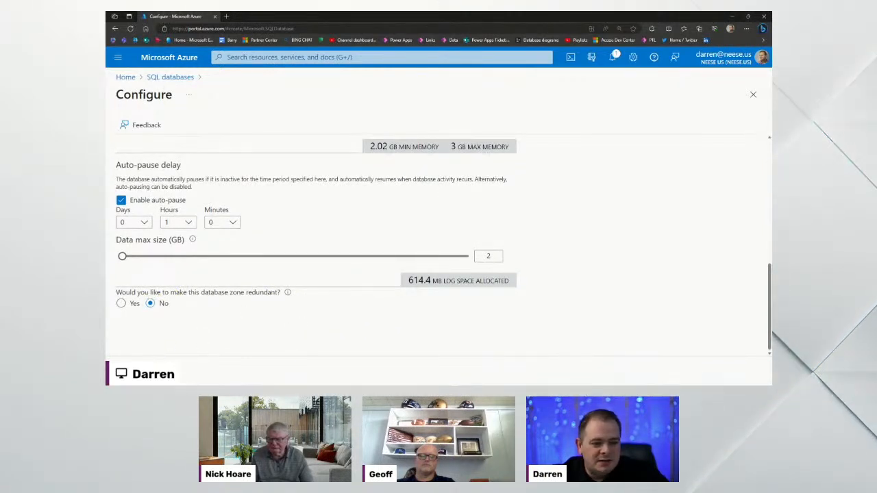
click(140, 370)
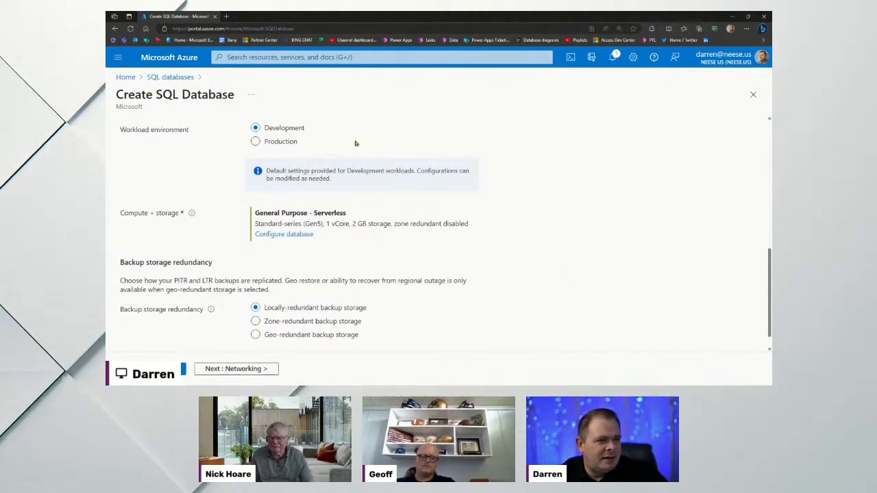
Check the estimated monthly storage cost on the Basics tab, then advance to the Networking tab
scroll(511, 250, up, 10)
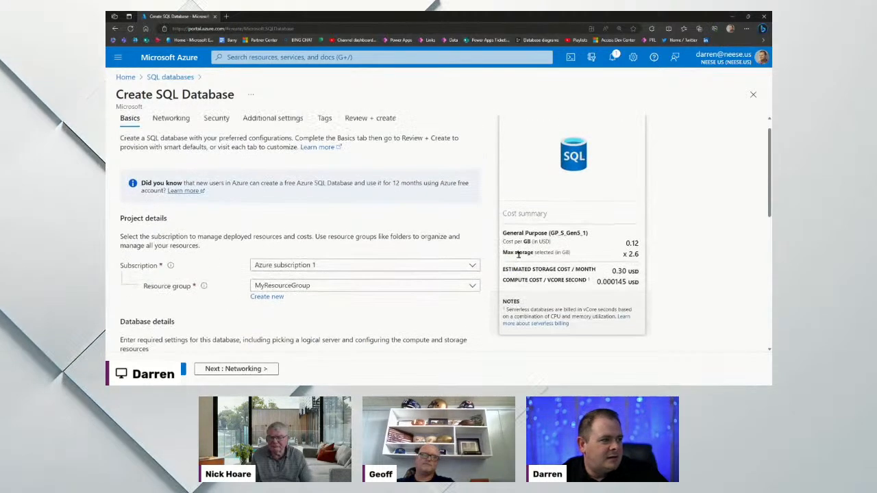
drag(639, 272, 613, 269)
scroll(489, 267, down, 10)
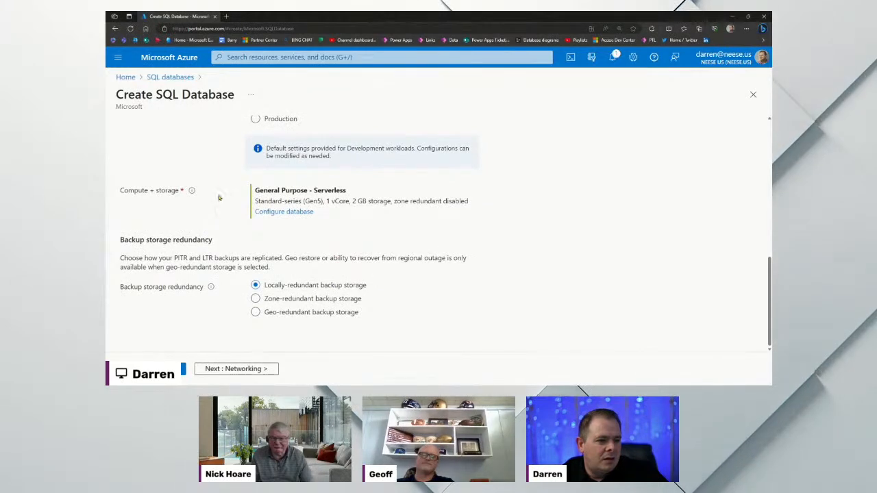
click(246, 370)
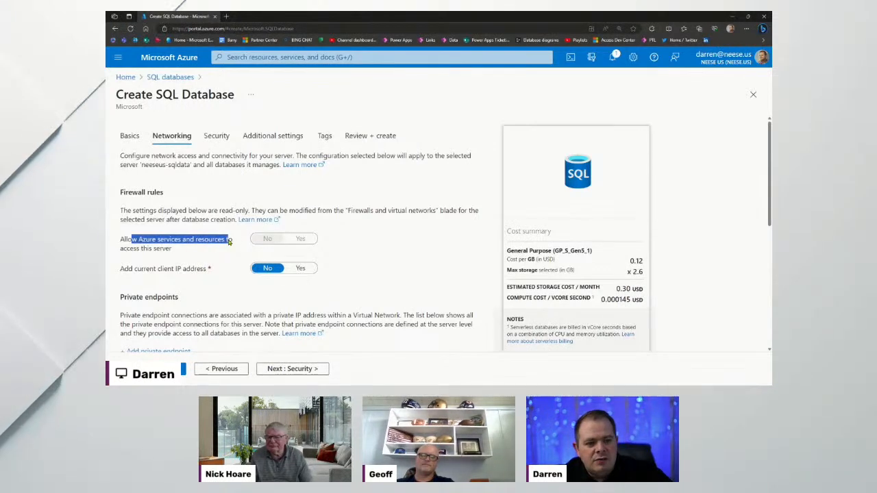
click(302, 239)
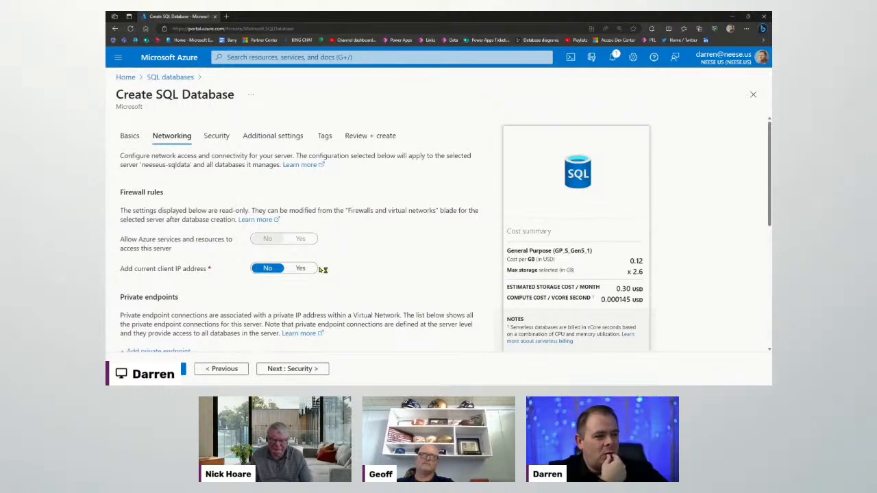
mouse_move(171, 211)
mouse_down()
mouse_move(200, 219)
mouse_move(177, 210)
mouse_up()
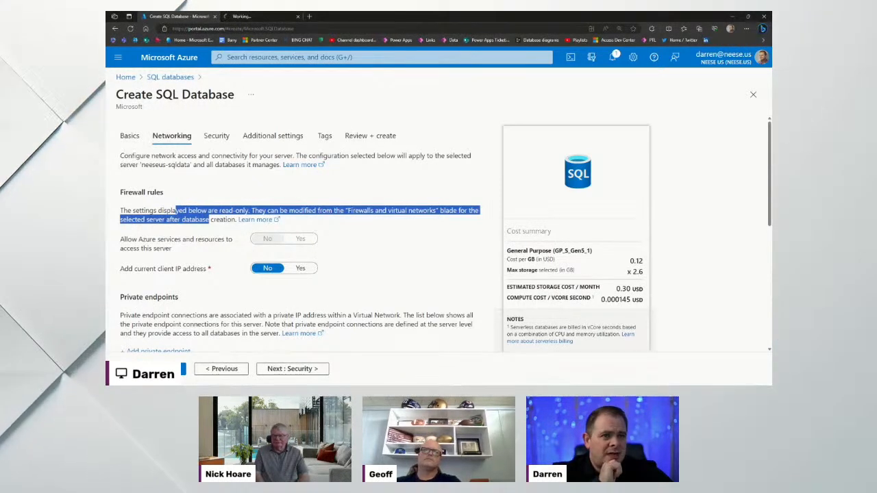
In the second portal tab, open the neeseus-sqldata server from the SQL servers list
click(259, 16)
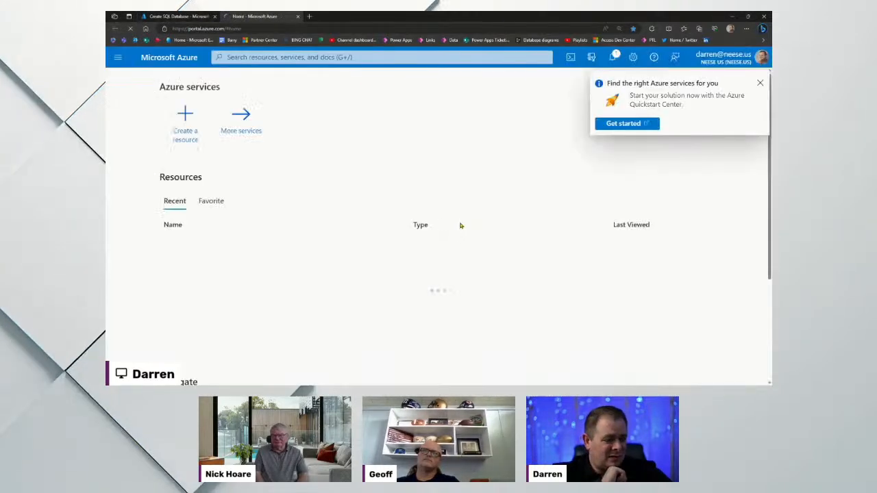
click(293, 120)
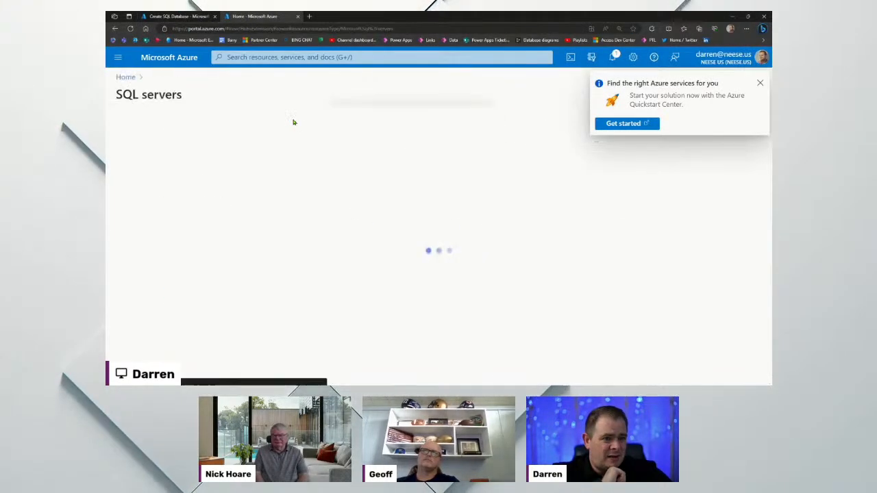
click(759, 84)
click(167, 224)
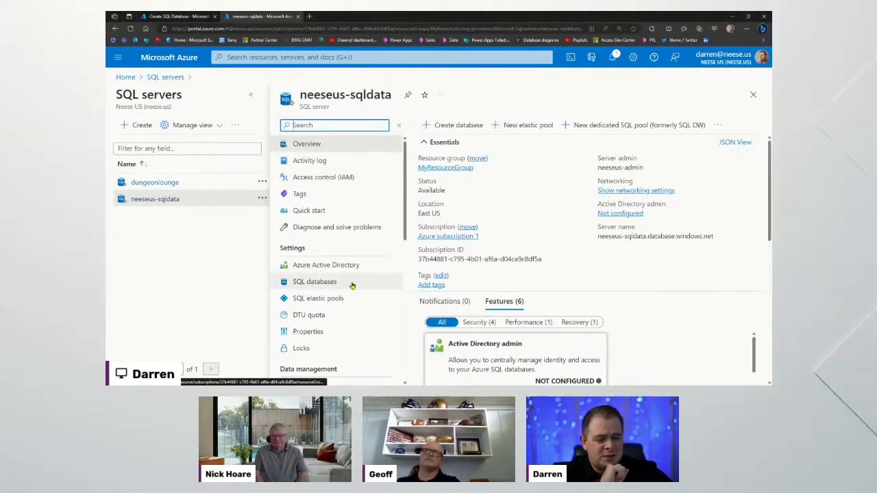
Go back to the Create SQL Database Networking step and highlight the Azure services access label
click(176, 17)
click(175, 245)
drag(139, 240, 150, 250)
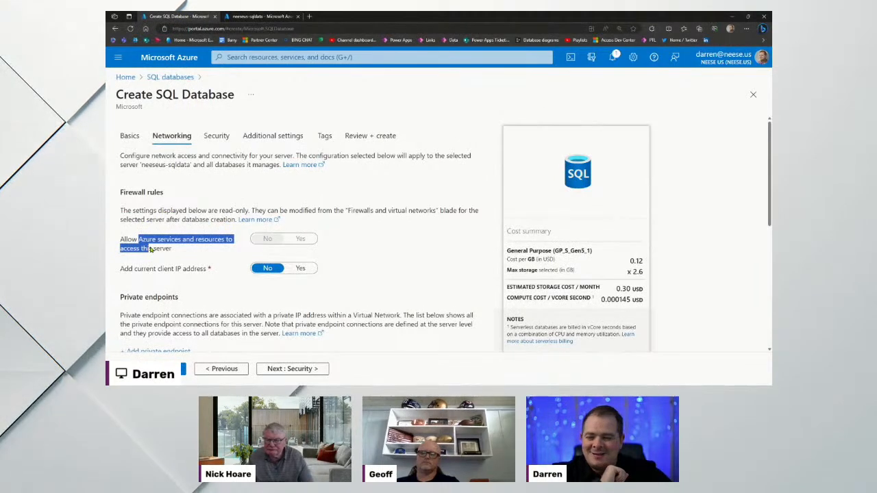
After highlighting the Azure services access label, show the neeseus-sqldata server overview tab
click(133, 246)
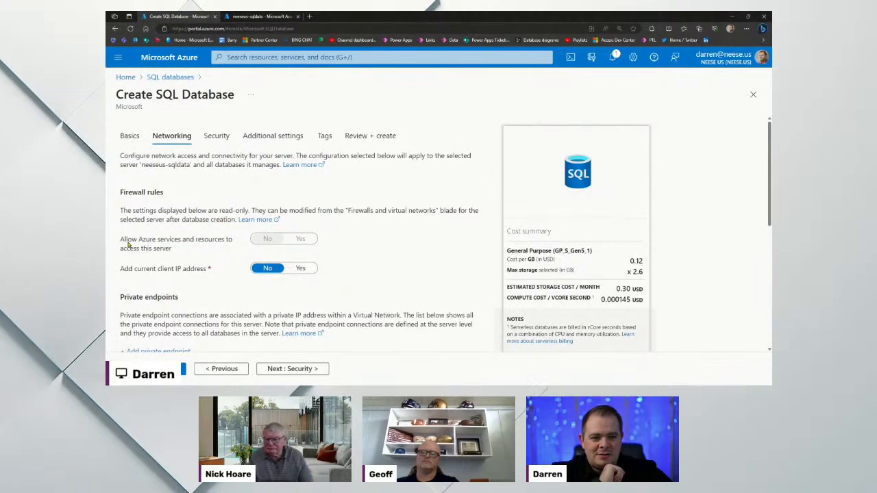
mouse_move(144, 240)
mouse_down()
mouse_move(178, 240)
mouse_move(160, 248)
mouse_move(158, 239)
mouse_up()
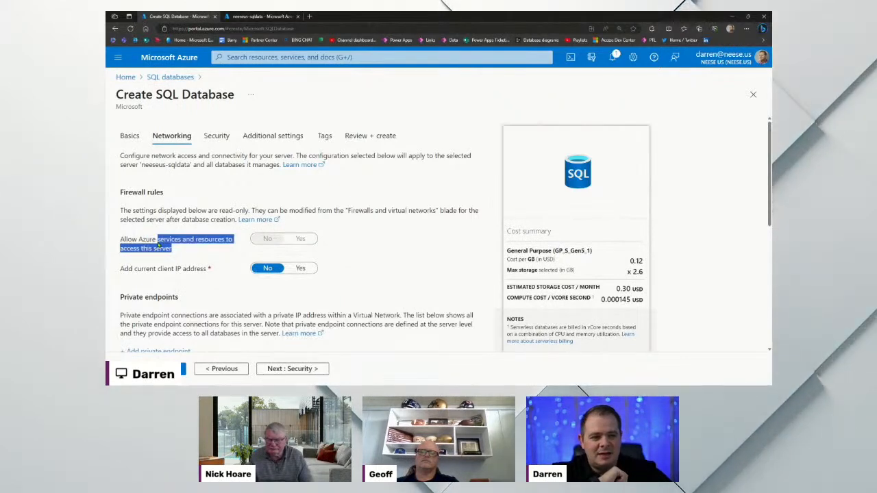
click(158, 246)
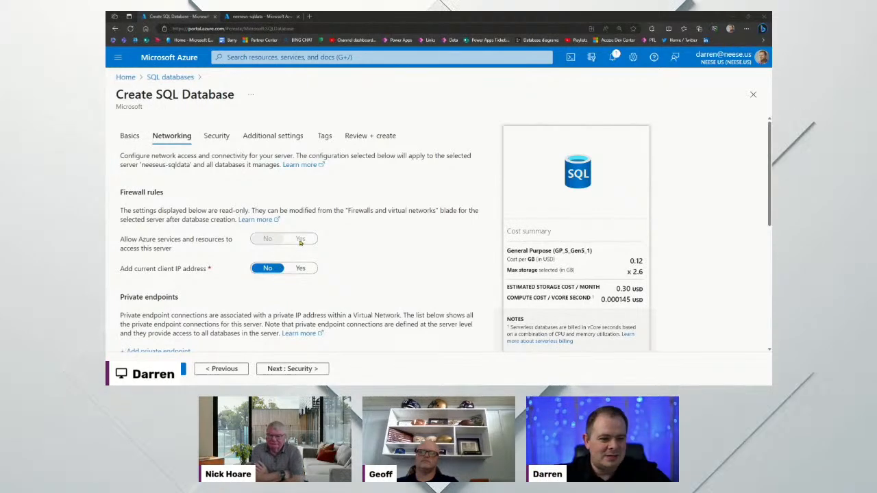
click(264, 17)
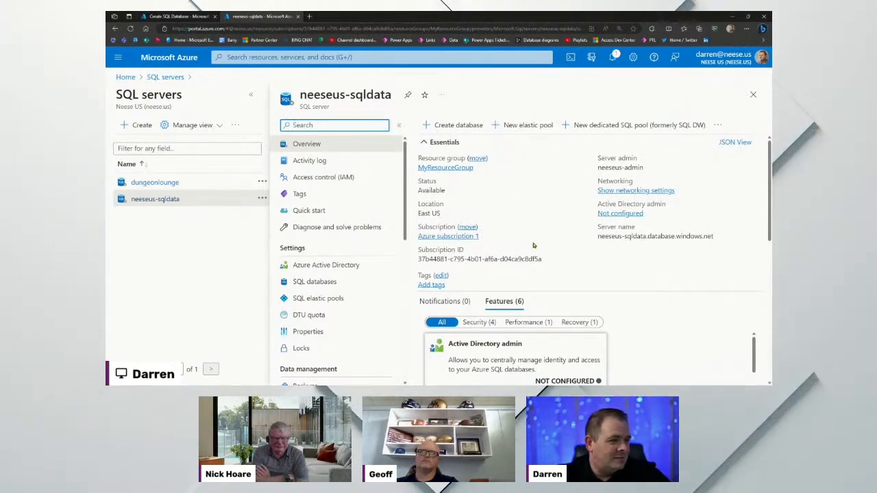
On the Networking step, set 'Add current client IP address' to Yes
click(195, 17)
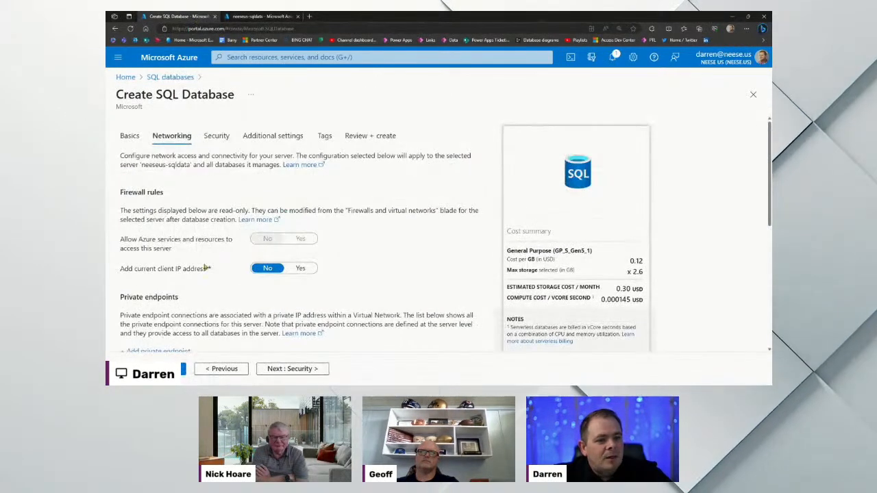
drag(124, 269, 203, 273)
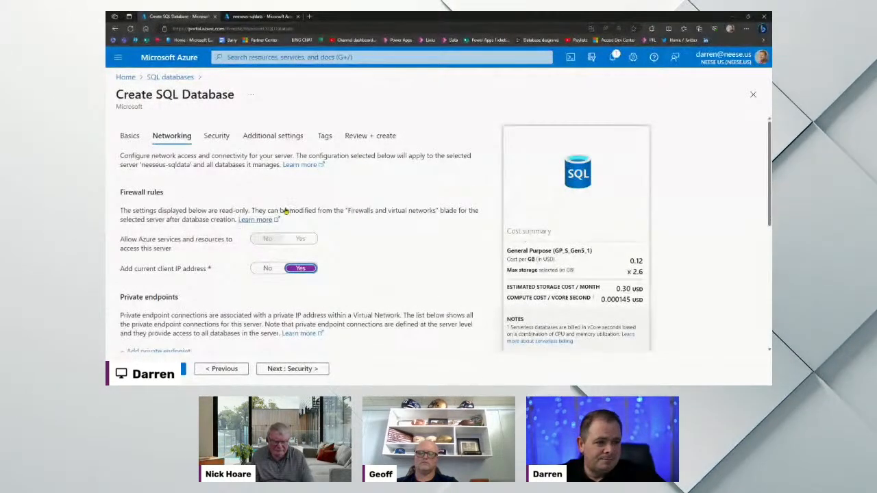
Show the neeseus-sqldata overview scrolled down to its Features cards and Available resources
drag(428, 210, 162, 211)
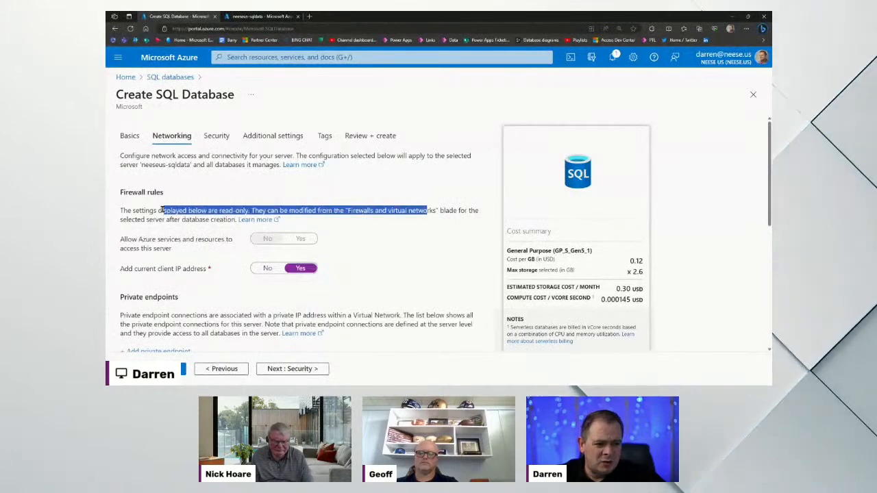
click(216, 221)
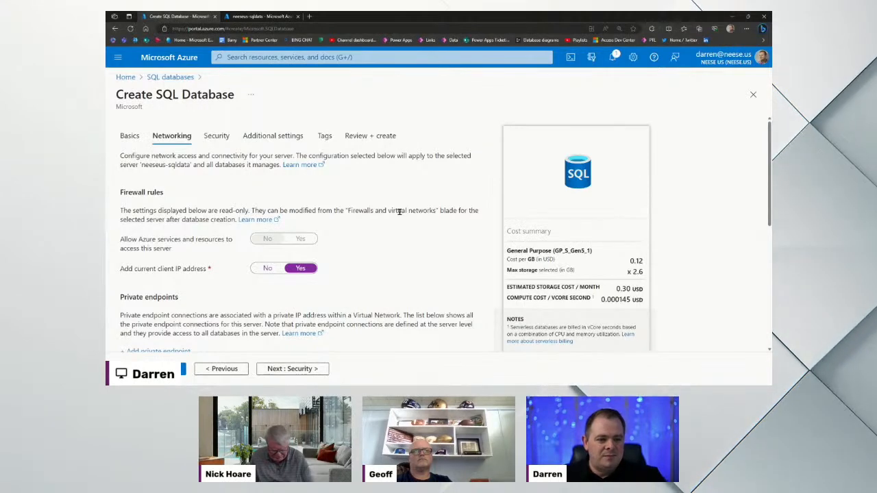
click(265, 20)
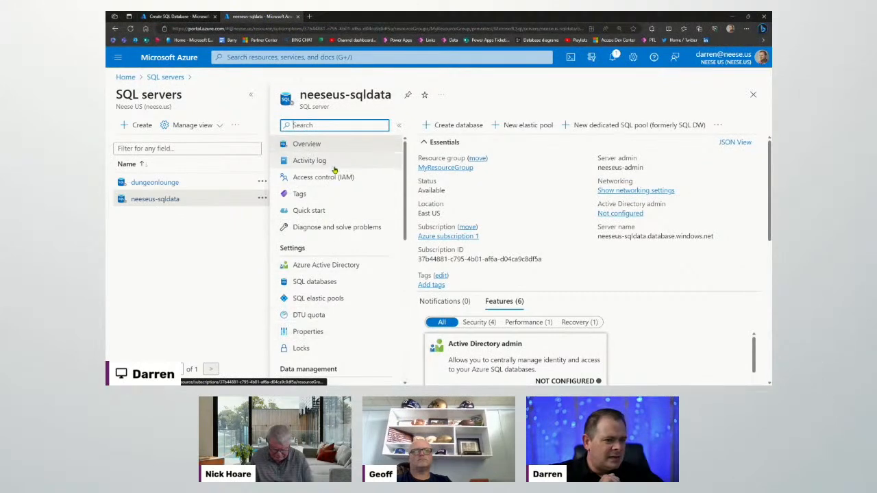
scroll(541, 226, down, 2)
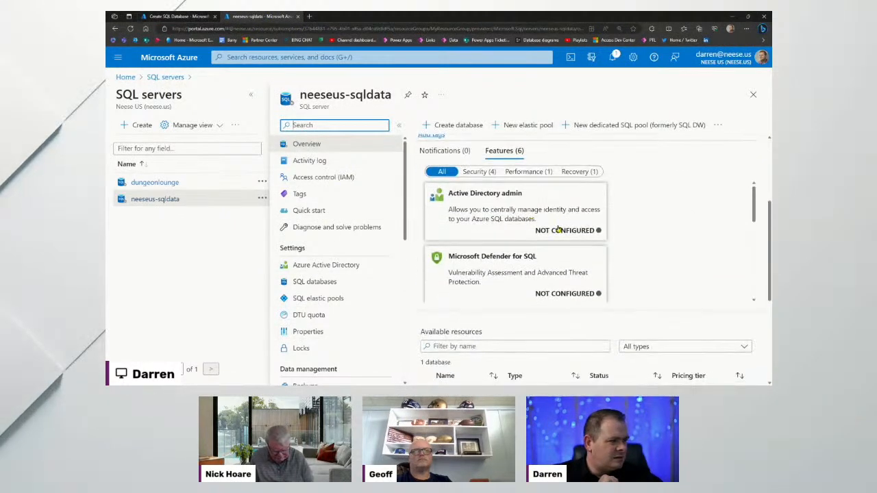
scroll(665, 244, down, 1)
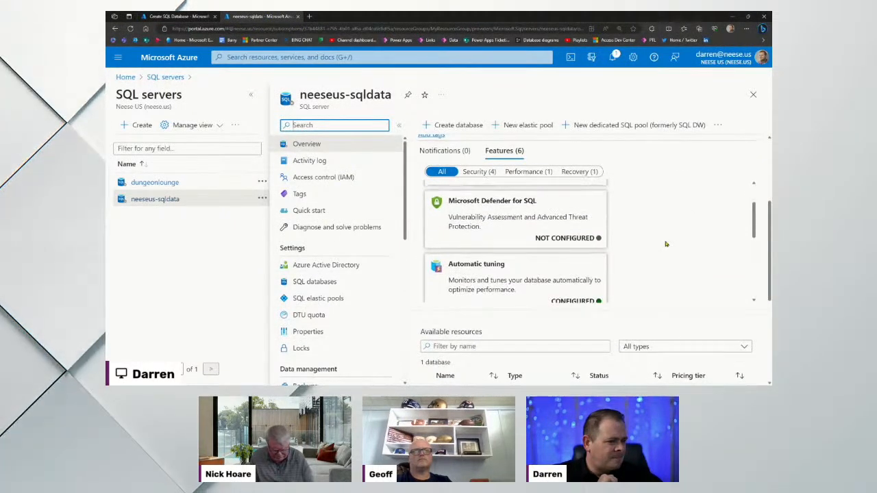
click(183, 19)
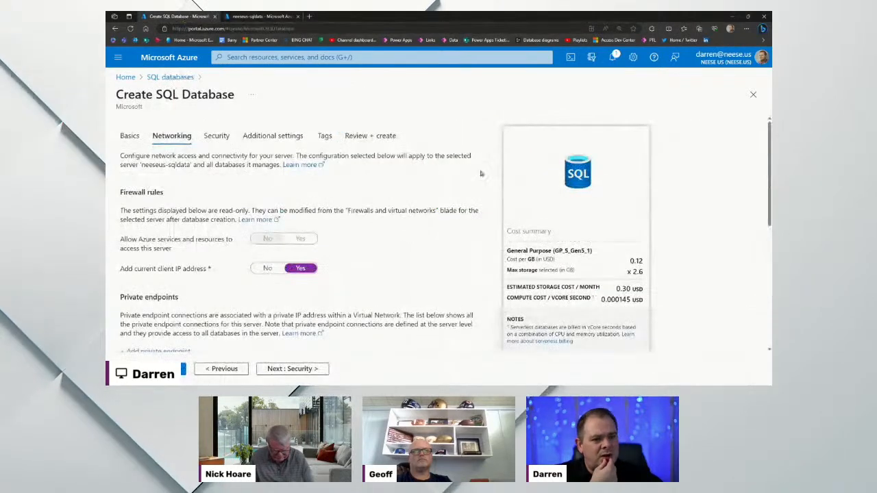
drag(130, 241, 184, 243)
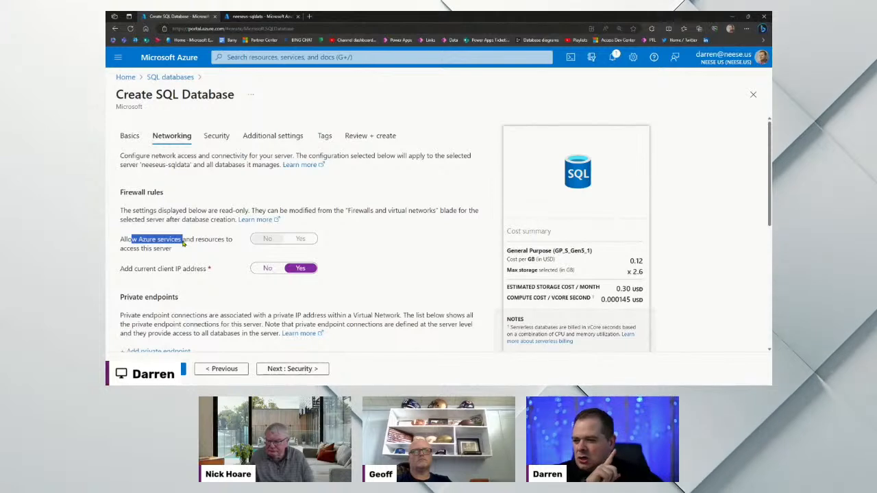
click(238, 246)
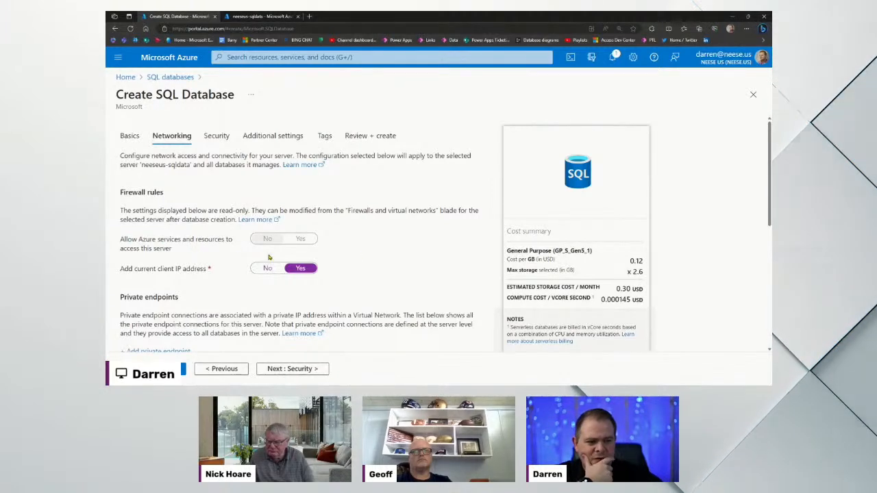
scroll(388, 269, down, 2)
scroll(370, 274, down, 2)
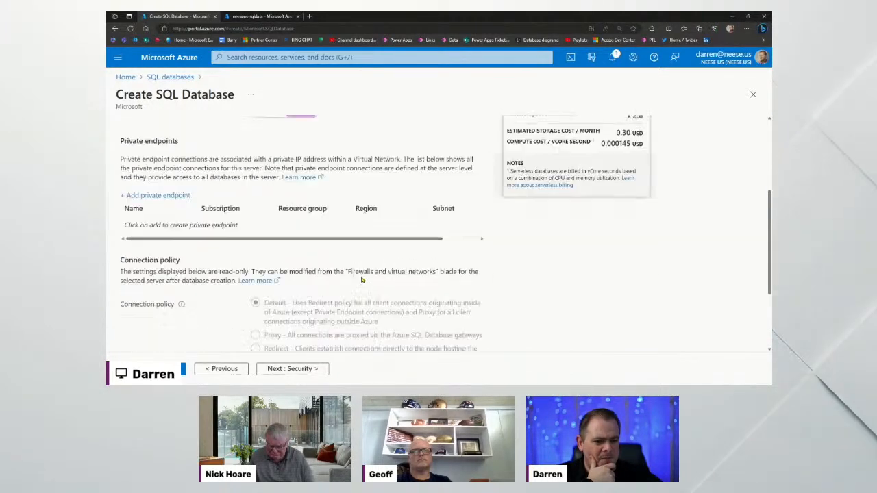
scroll(362, 281, up, 1)
scroll(260, 226, up, 3)
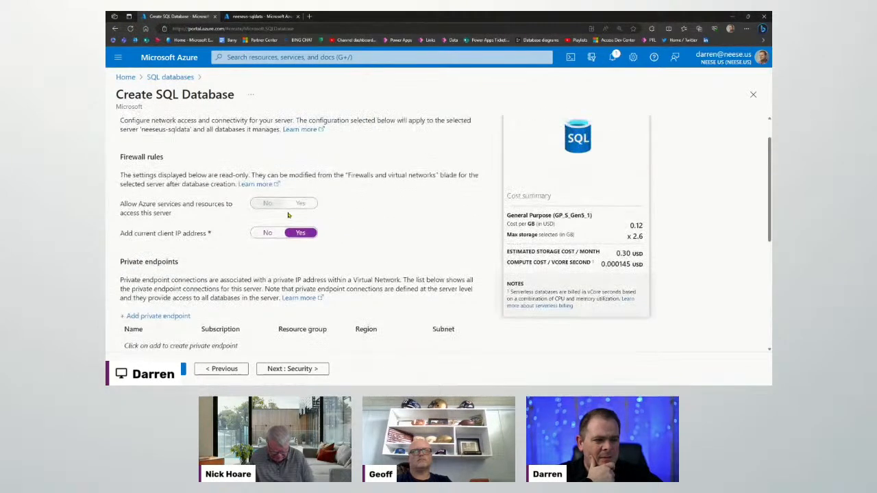
scroll(322, 277, down, 3)
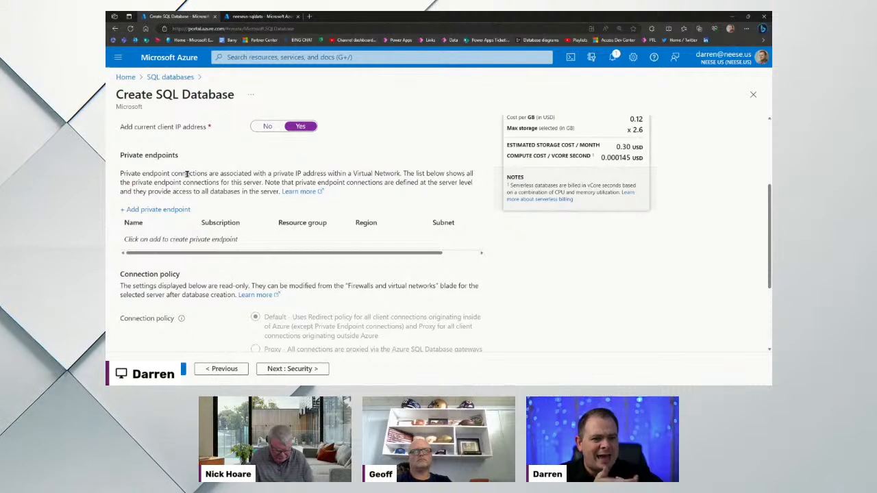
drag(185, 173, 416, 182)
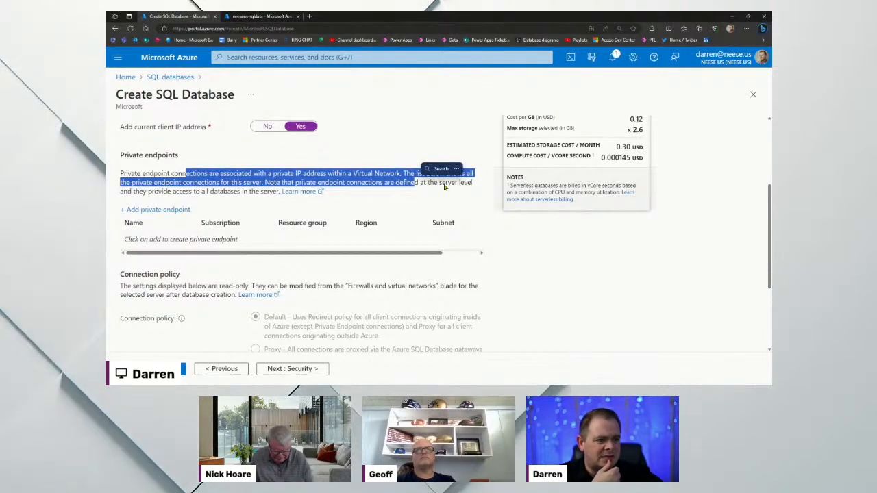
click(446, 180)
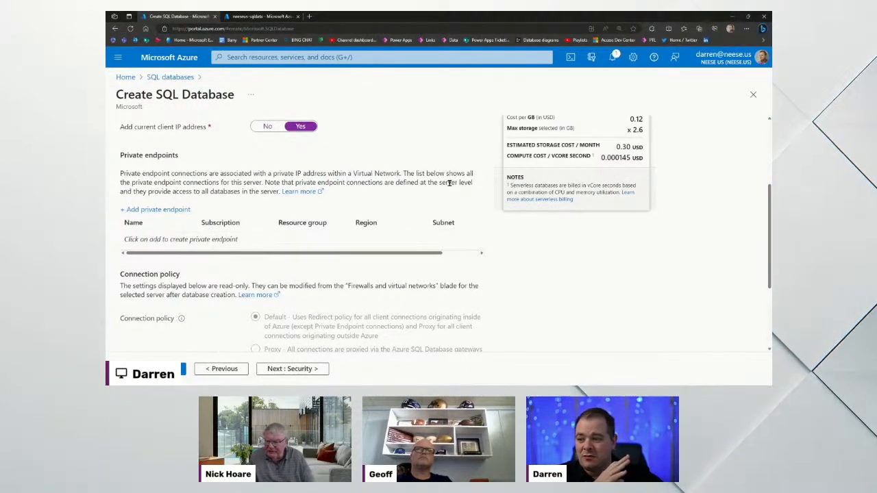
scroll(448, 245, down, 2)
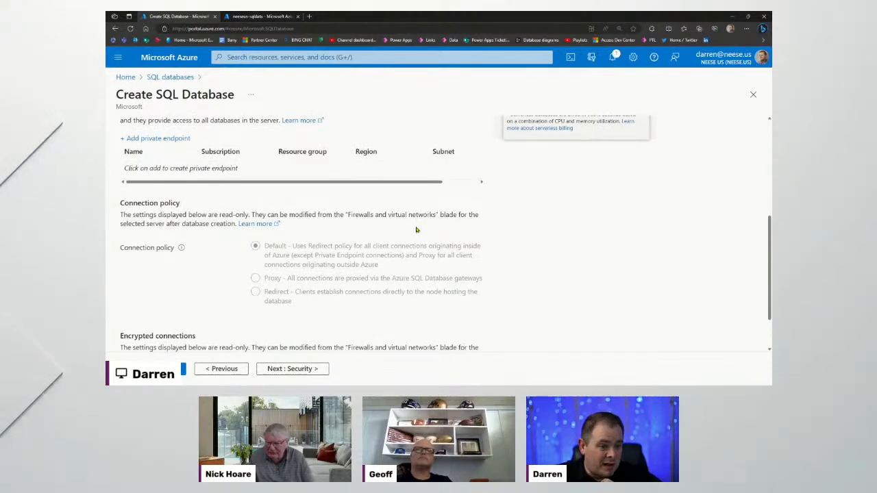
Go to the Security step, leaving Enable Microsoft Defender for SQL at Not now
click(312, 369)
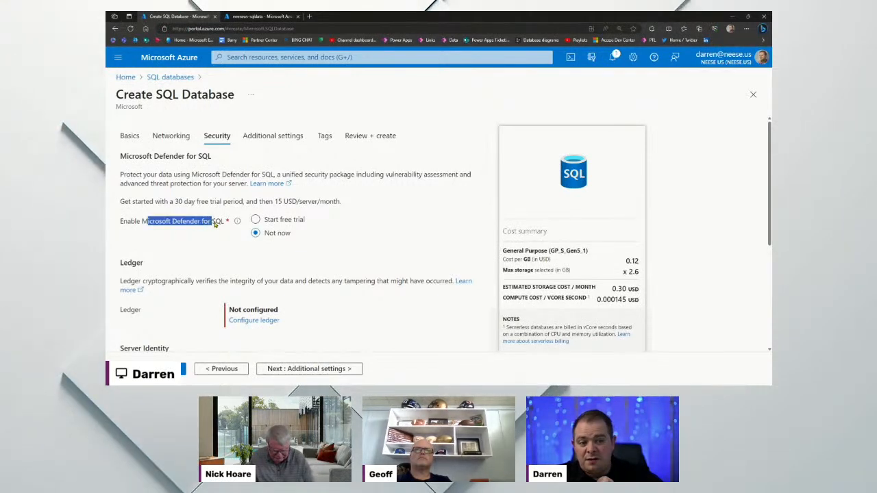
drag(211, 224, 225, 223)
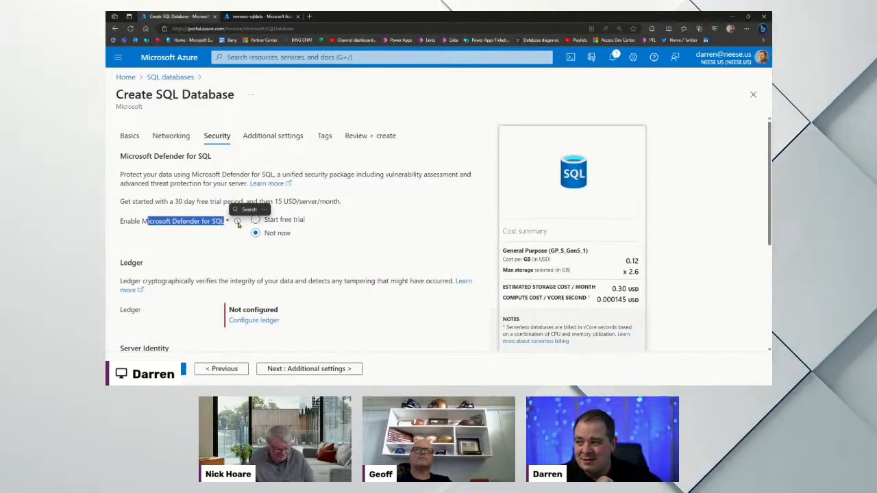
click(303, 198)
mouse_move(237, 222)
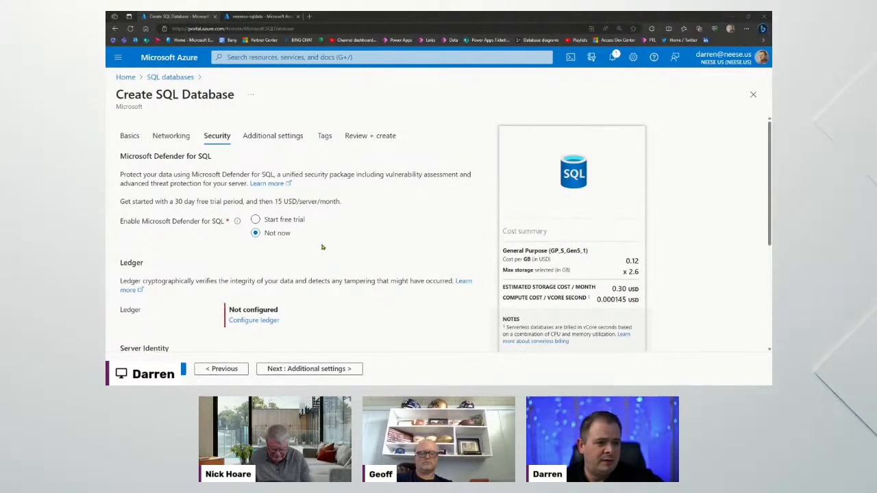
scroll(345, 267, down, 2)
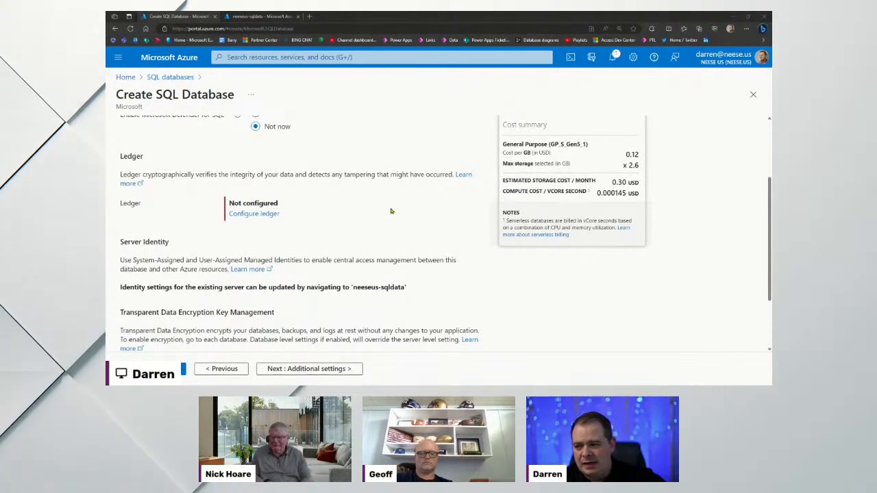
scroll(414, 236, up, 2)
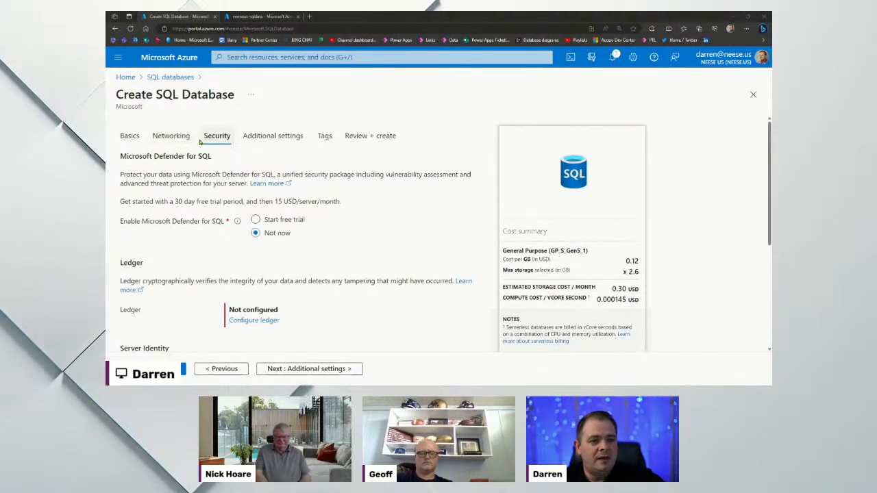
scroll(395, 233, down, 3)
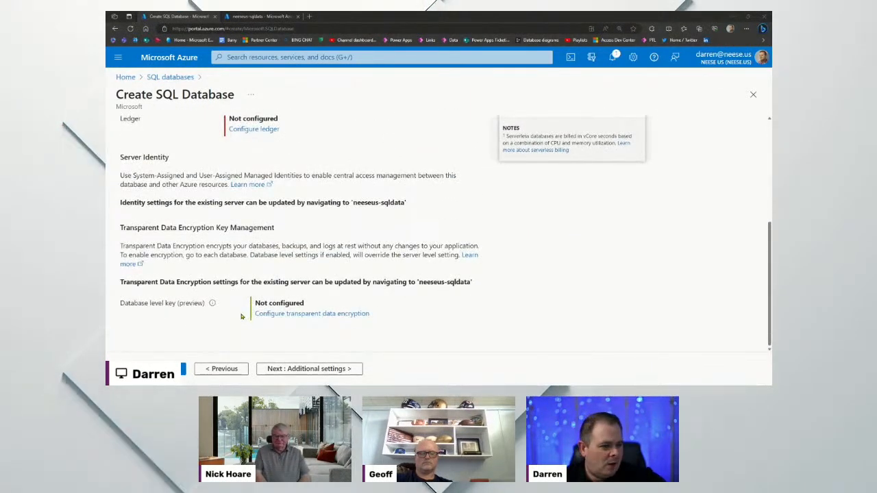
scroll(392, 297, up, 1)
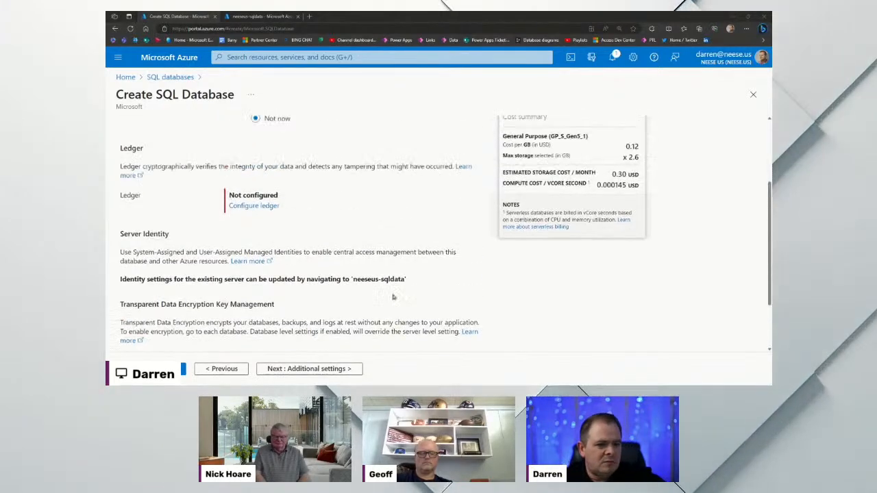
scroll(393, 297, up, 2)
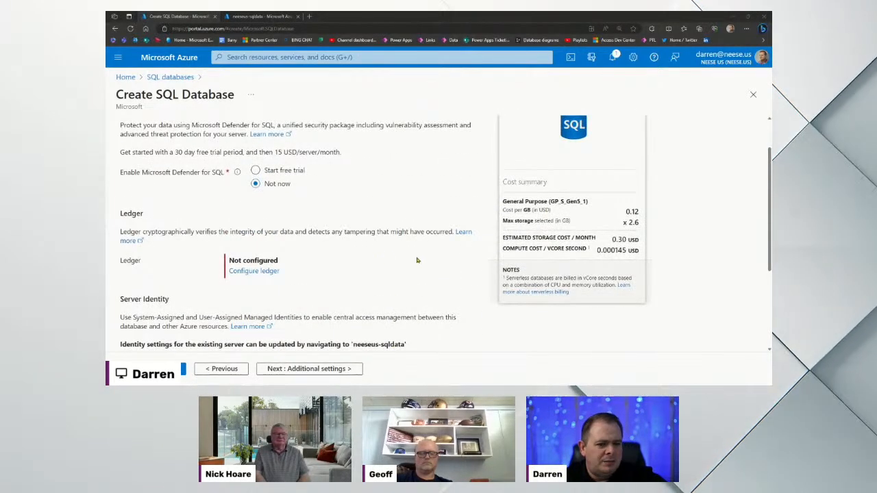
scroll(416, 260, down, 2)
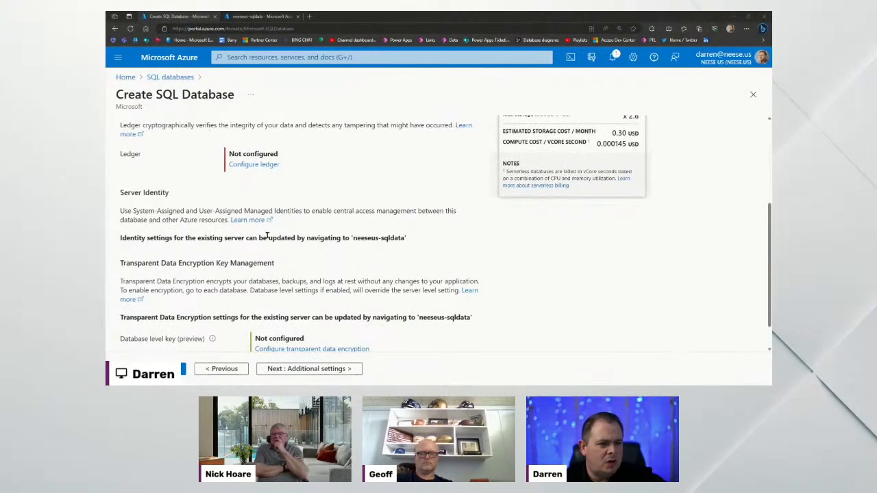
scroll(461, 302, down, 1)
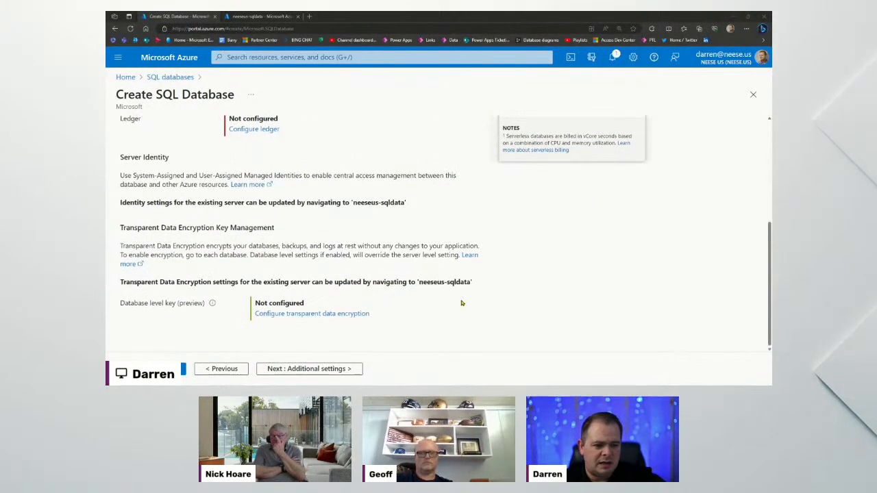
click(322, 370)
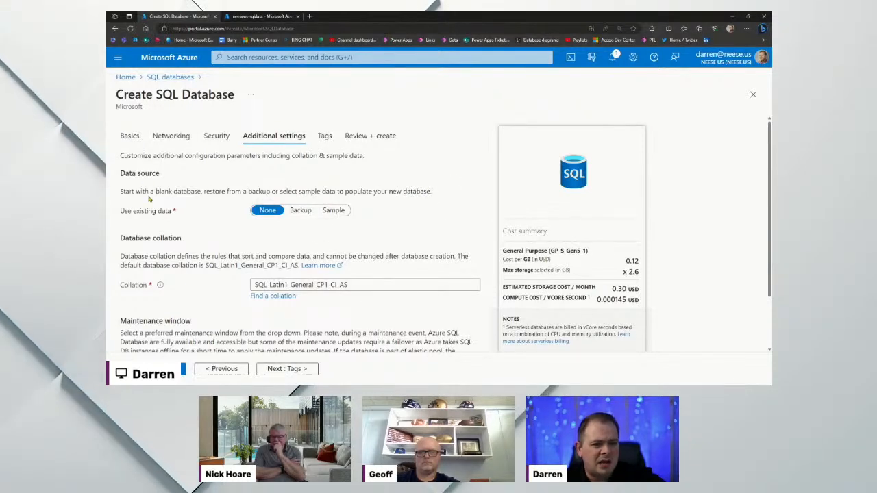
Keep data source None, collation SQL_Latin1_General_CP1_CI_AS and System default maintenance, then continue to Tags
drag(129, 191, 338, 188)
drag(411, 191, 215, 192)
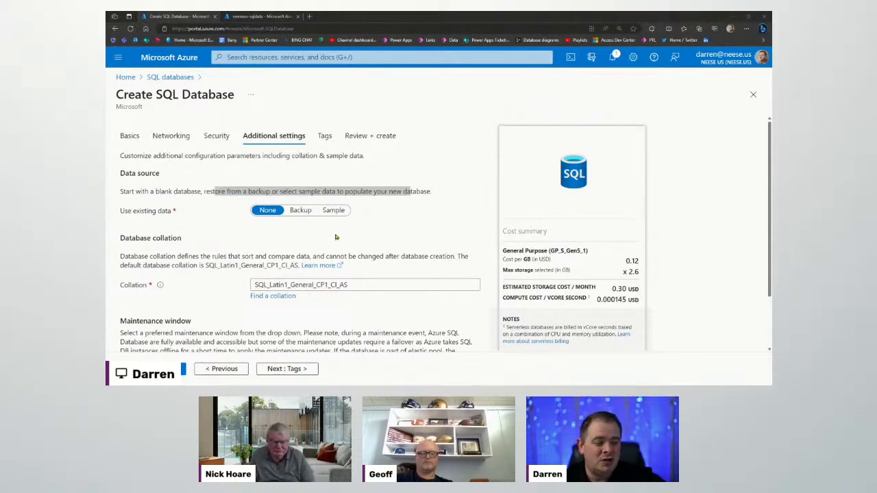
drag(431, 192, 120, 192)
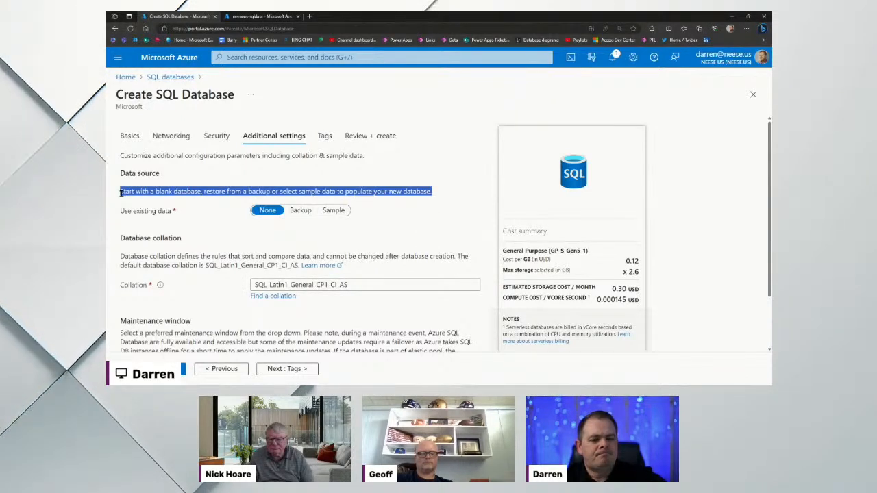
click(304, 190)
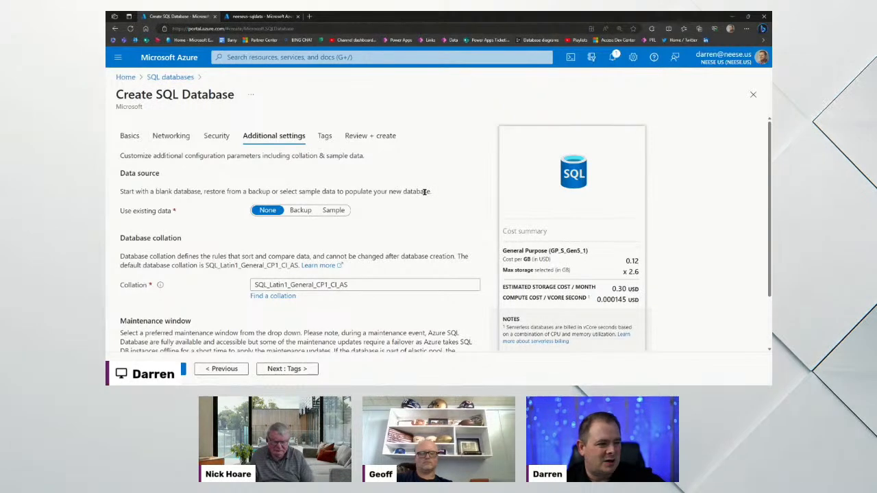
scroll(431, 211, down, 1)
scroll(424, 213, up, 1)
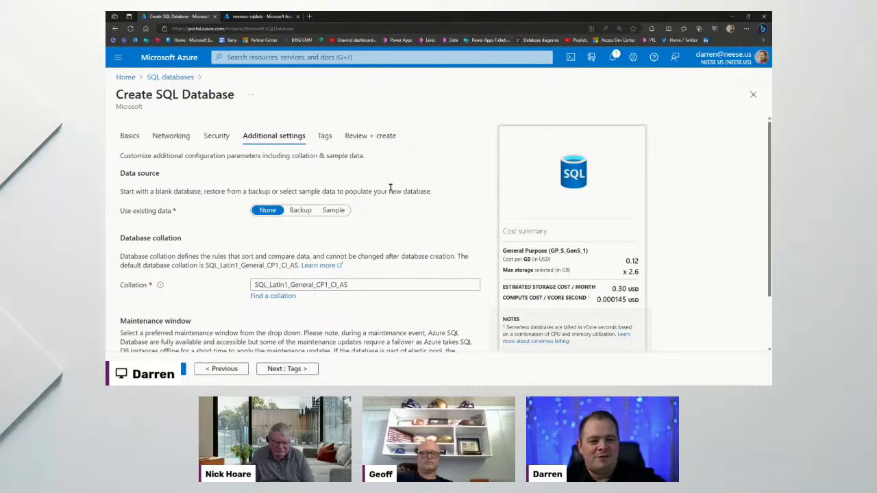
scroll(366, 200, down, 1)
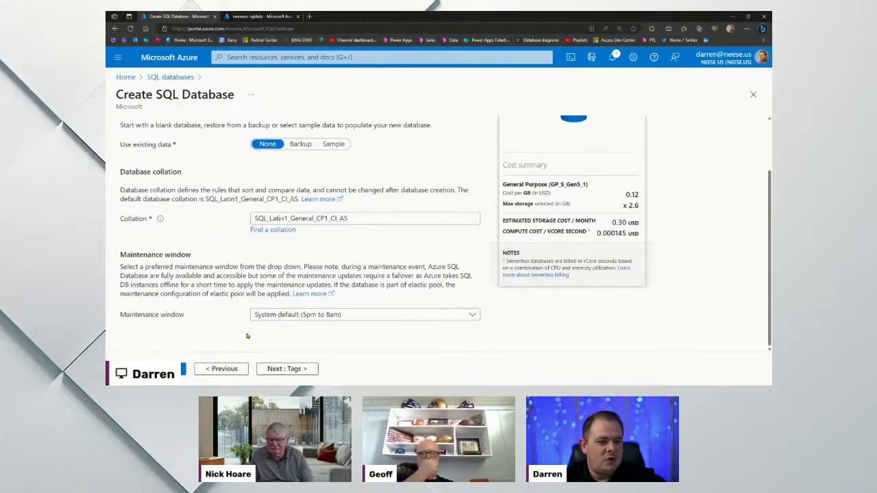
click(288, 368)
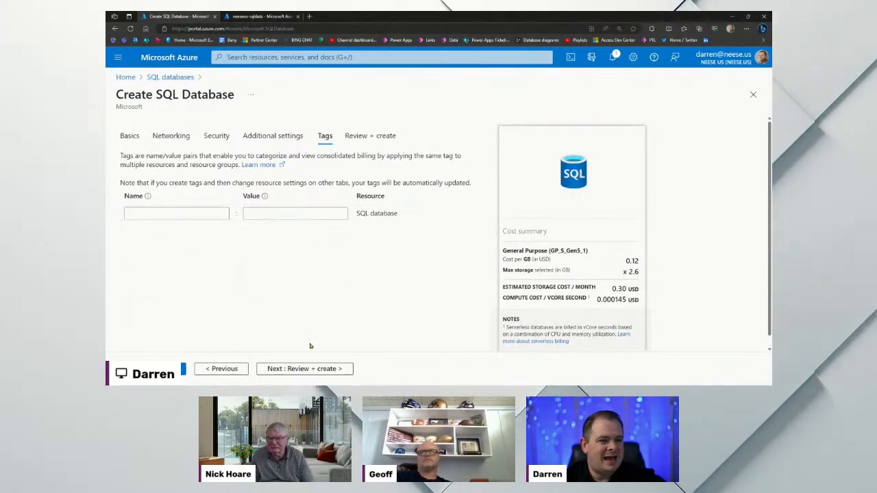
Leave tags empty, review the summary, and create the Onboarding database in MyResourceGroup
click(308, 368)
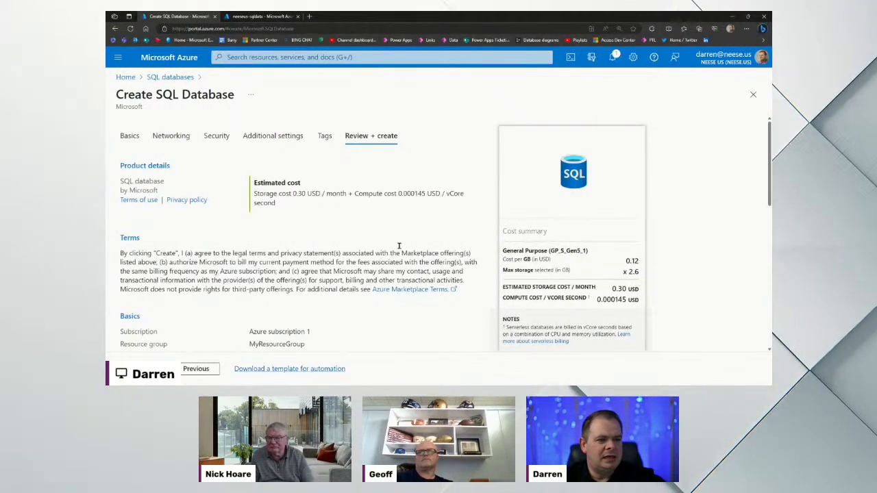
scroll(414, 248, down, 3)
scroll(414, 248, down, 3)
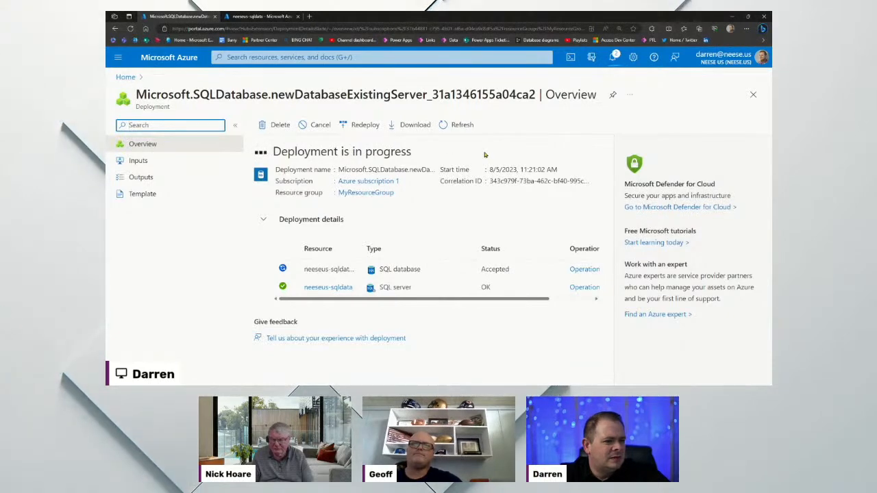
click(456, 125)
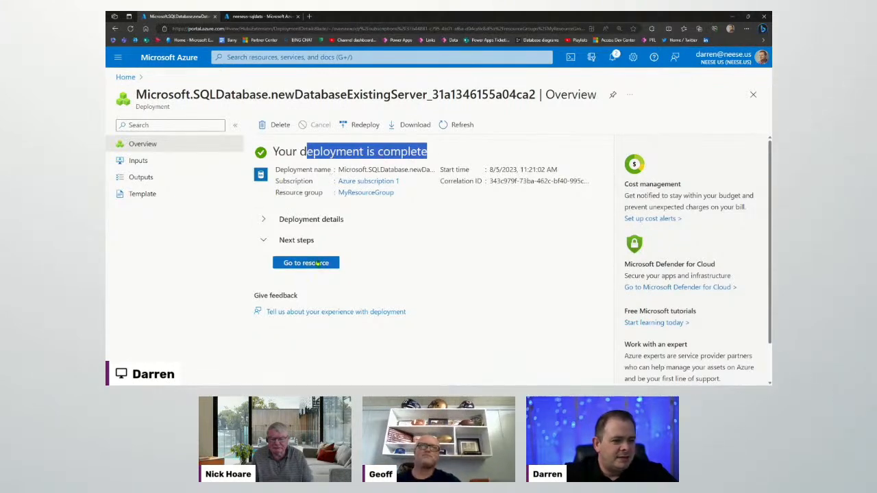
After the deployment completes, go to the Onboarding database's overview page
click(310, 264)
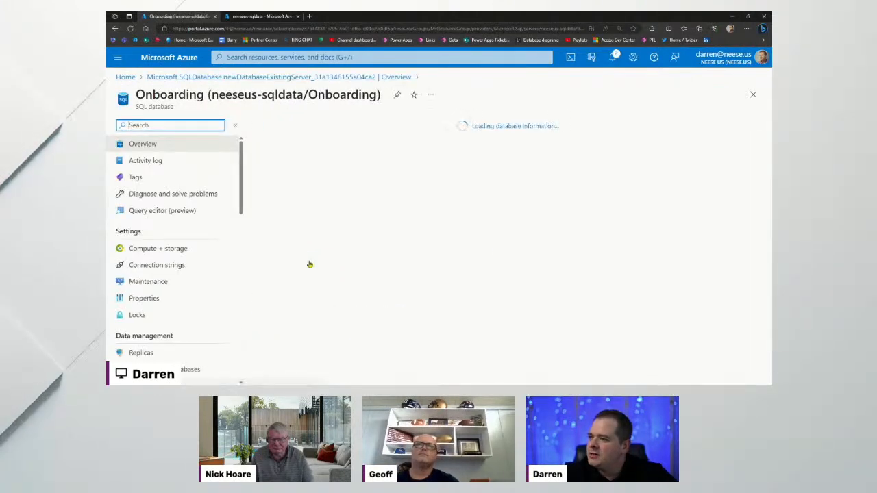
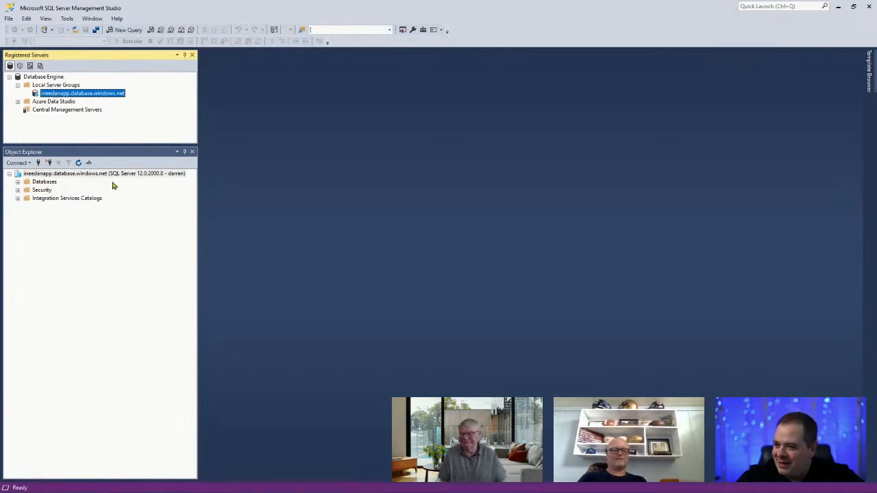
Expand the server's Databases folder and then the MyFirstDB database in Object Explorer
double_click(44, 183)
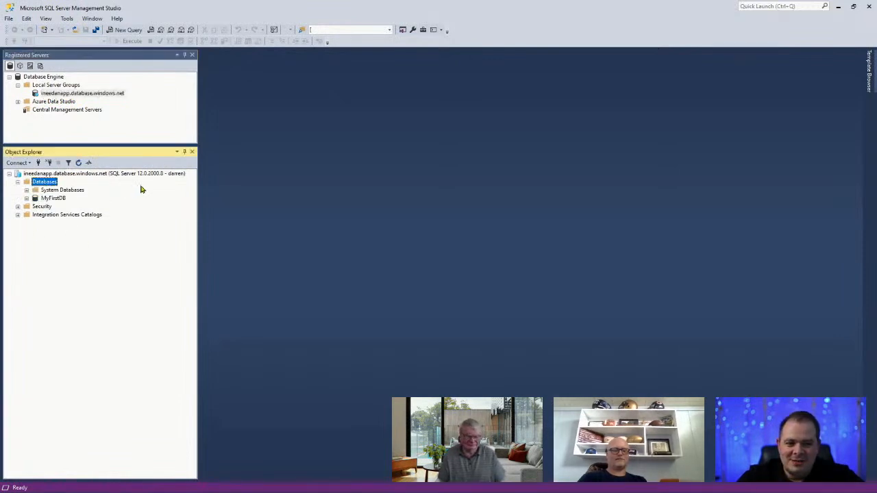
click(49, 198)
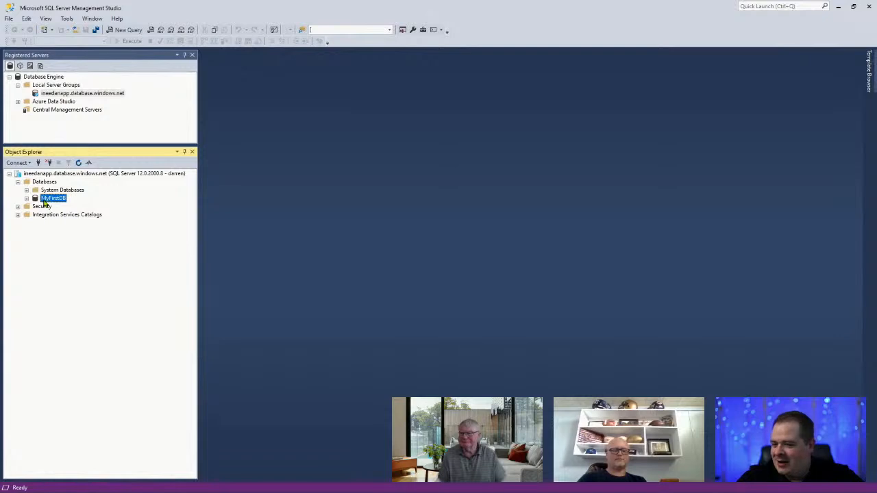
double_click(35, 201)
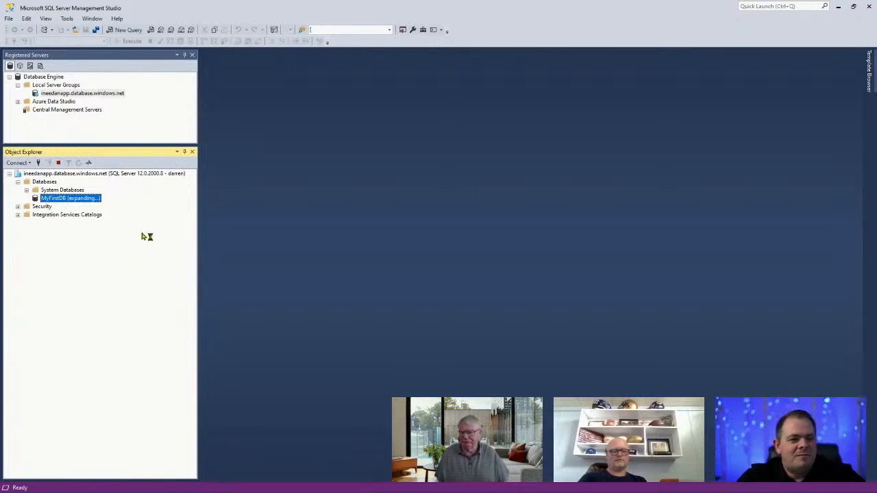
Move SSMS aside to check the Azure portal and notes, then maximize it again
drag(534, 7, 401, 107)
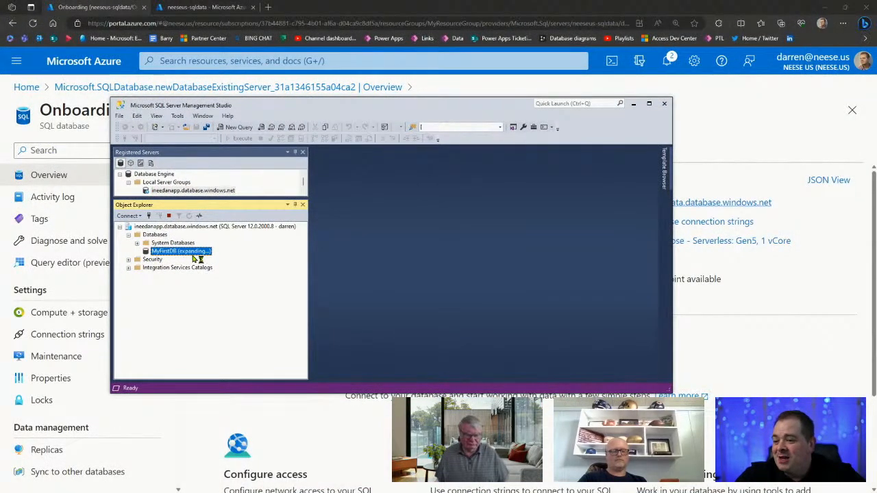
drag(464, 108, 545, 0)
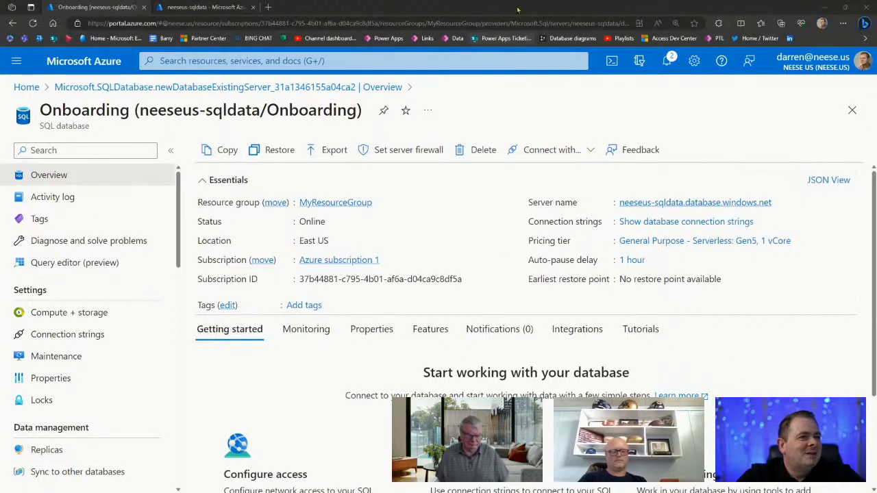
drag(446, 0, 443, 175)
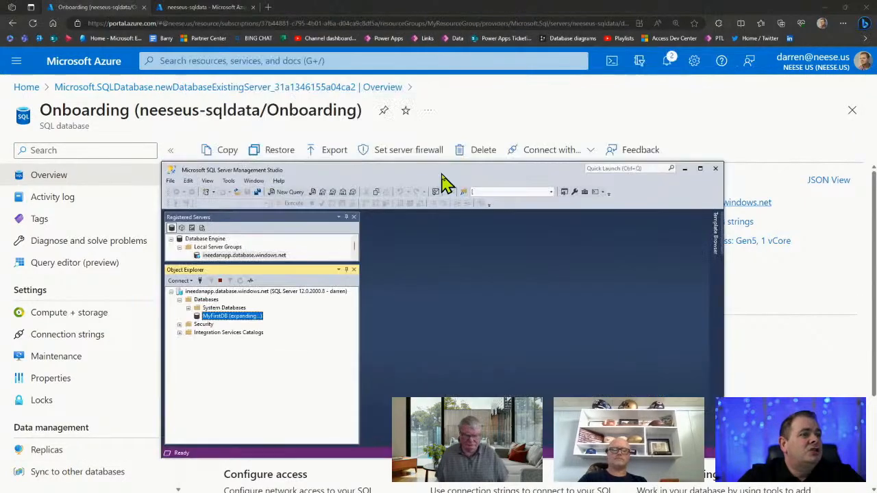
drag(489, 8, 489, 0)
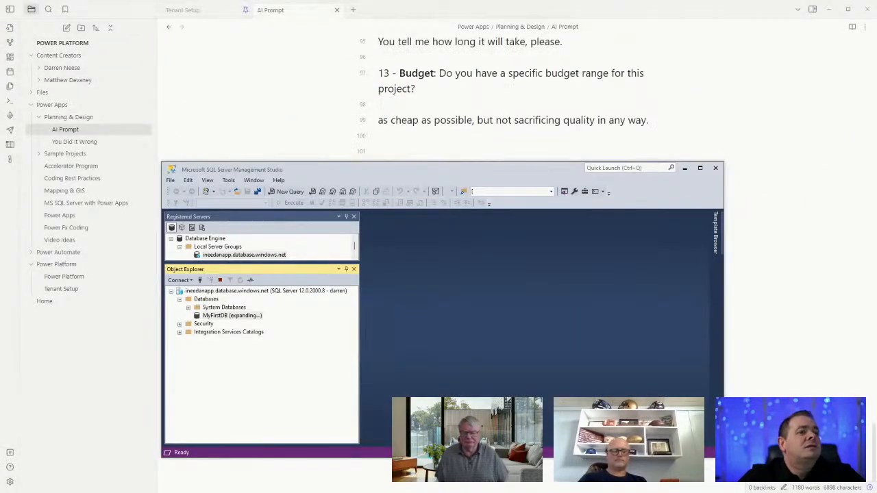
double_click(470, 169)
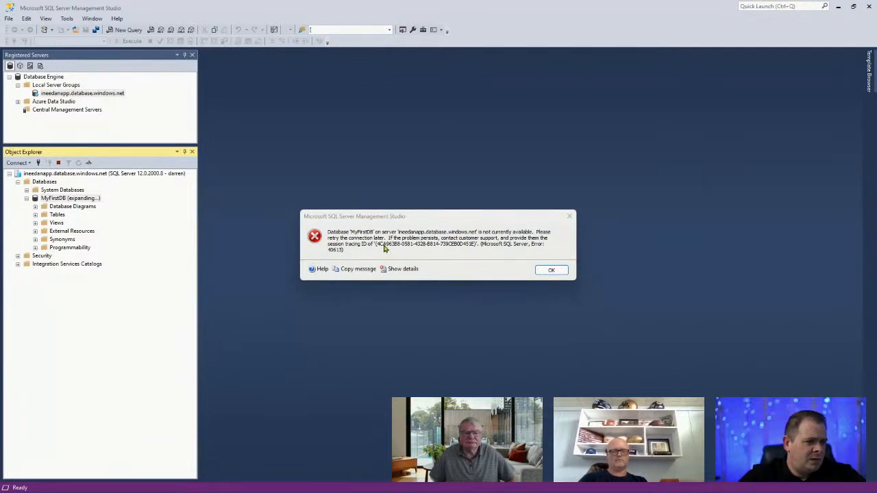
Dismiss the error 40613 message and expand MyFirstDB's Tables folder
click(550, 270)
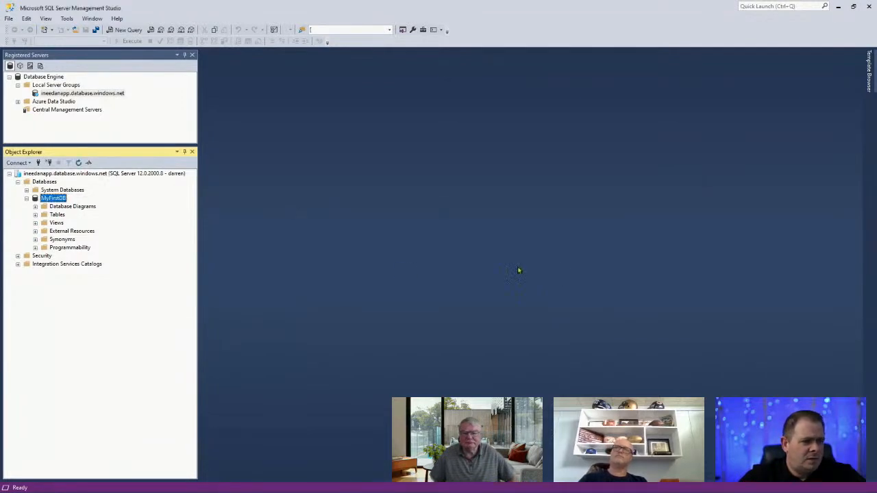
double_click(56, 214)
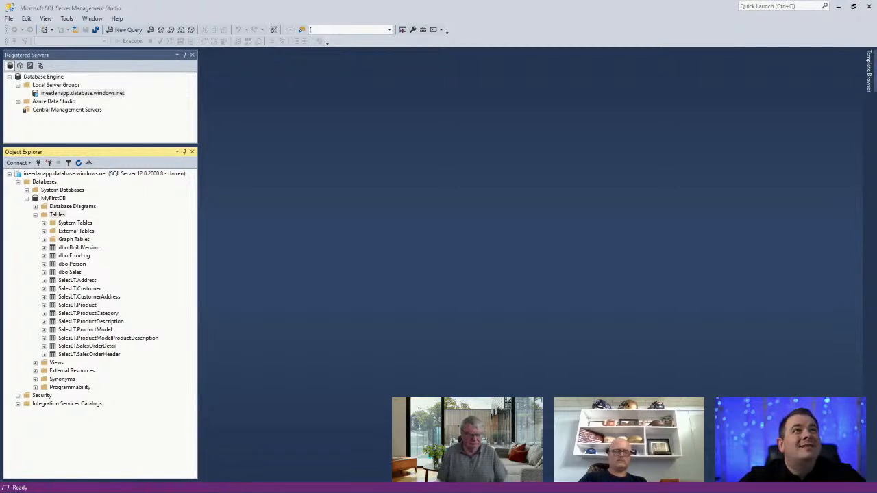
click(57, 215)
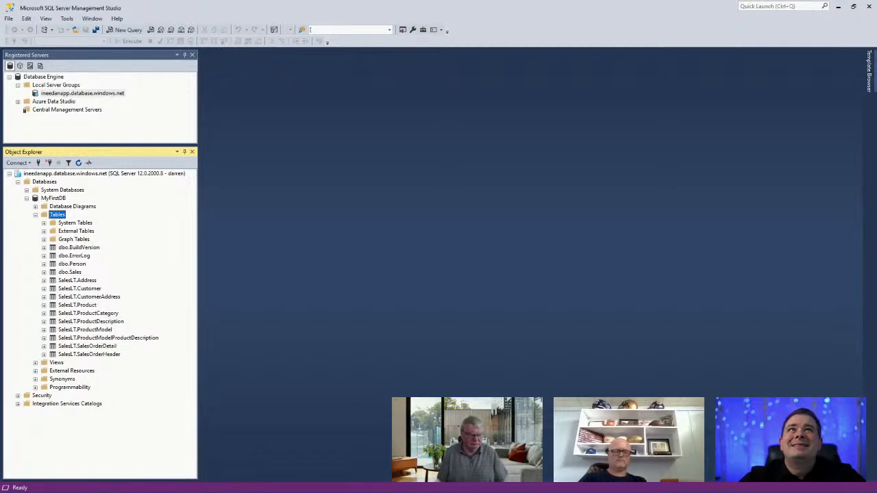
key(alt+Tab)
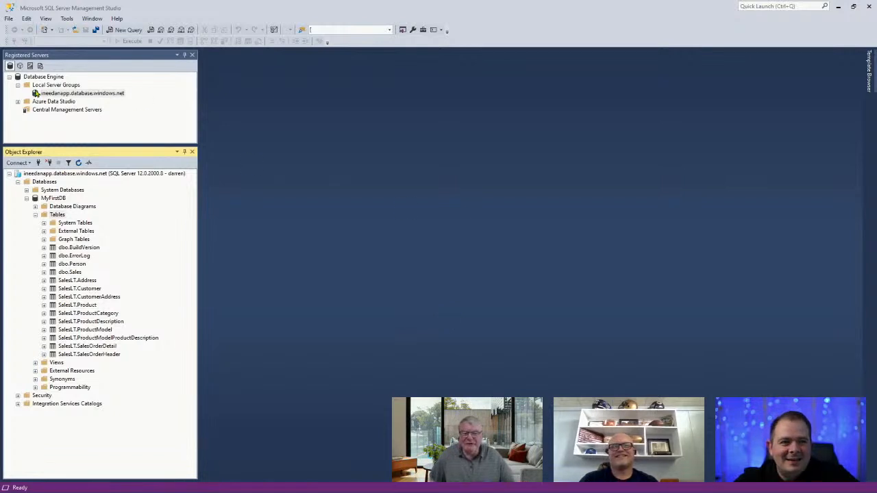
Register neeseus-sqldata.database.windows.net under Local Server Groups using SQL Server Authentication
right_click(41, 86)
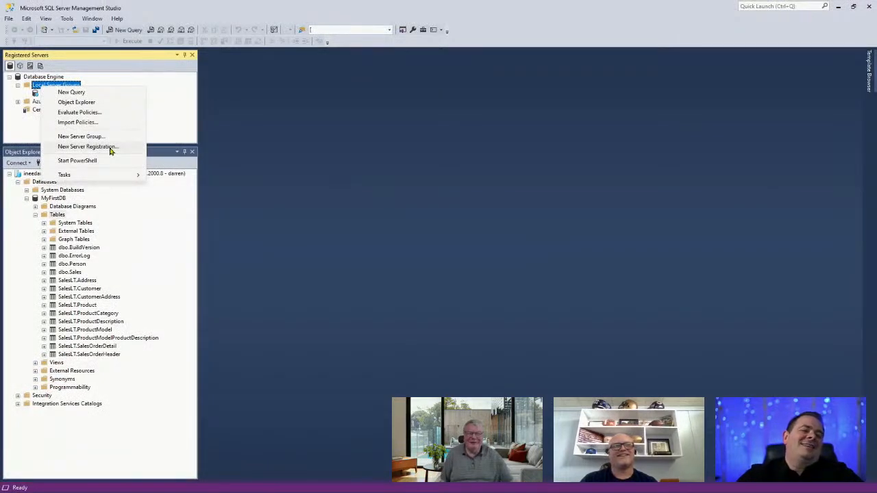
click(110, 148)
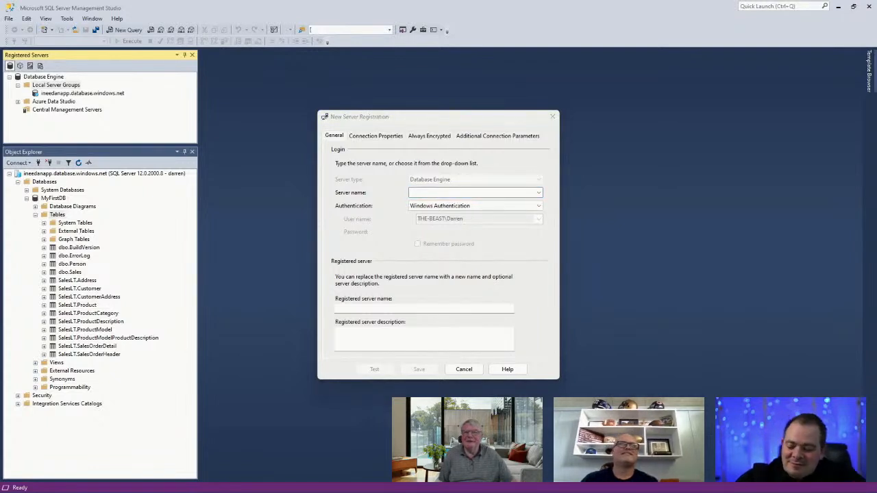
click(485, 192)
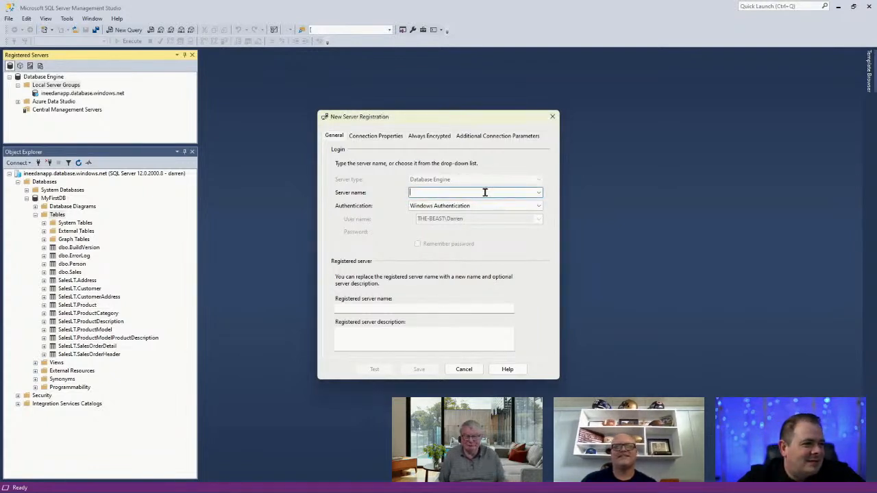
text(neeseus-sqldata.database.windows.net)
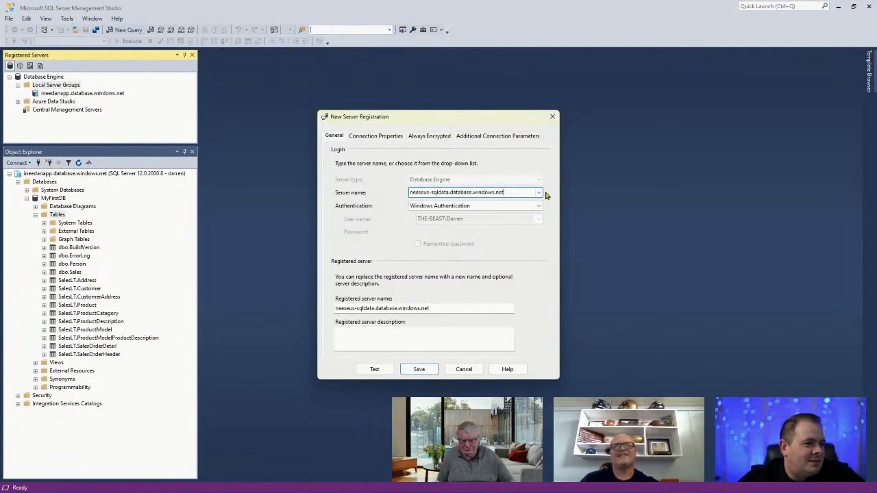
click(539, 206)
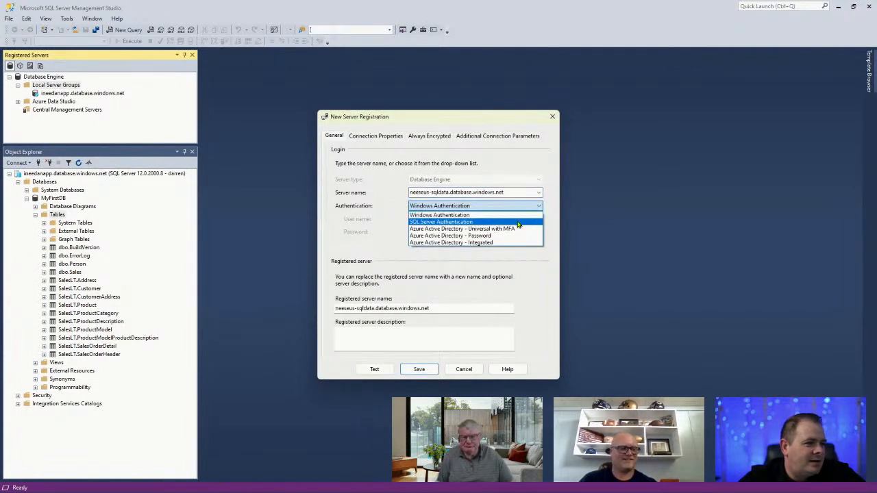
click(518, 223)
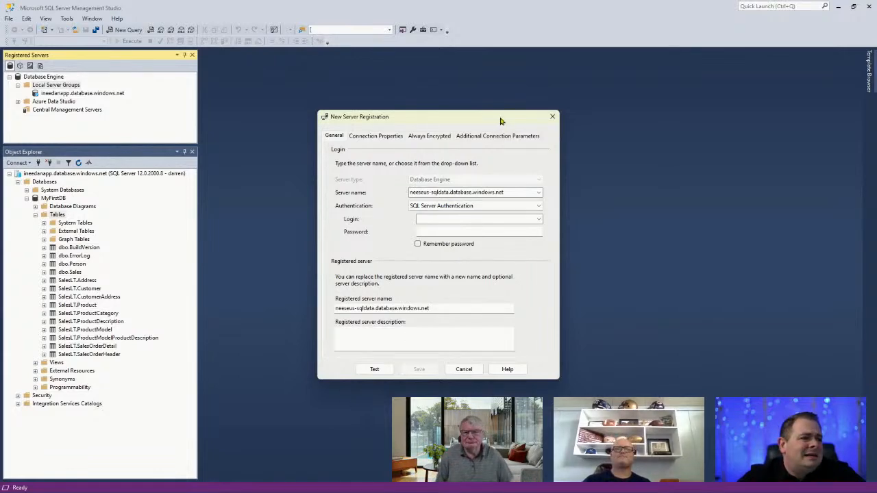
drag(503, 120, 411, 0)
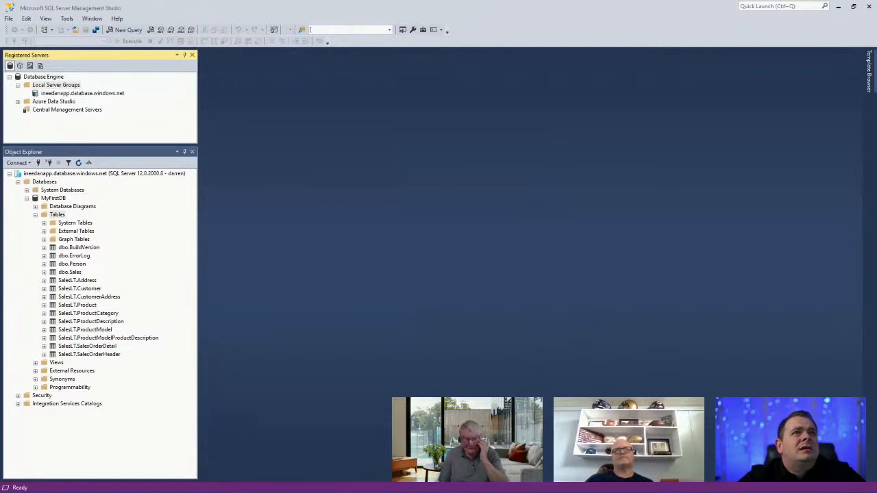
Test the connection to neeseus-sqldata.database.windows.net successfully and finish the registration
drag(430, 0, 440, 10)
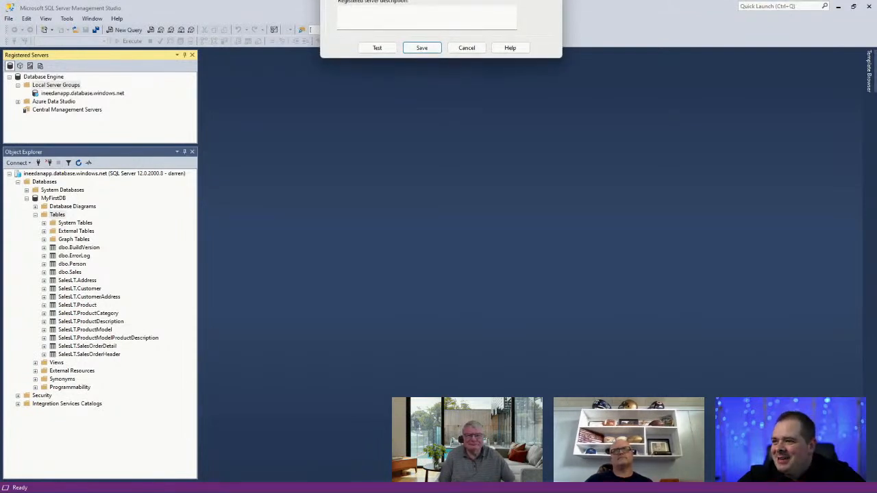
click(374, 49)
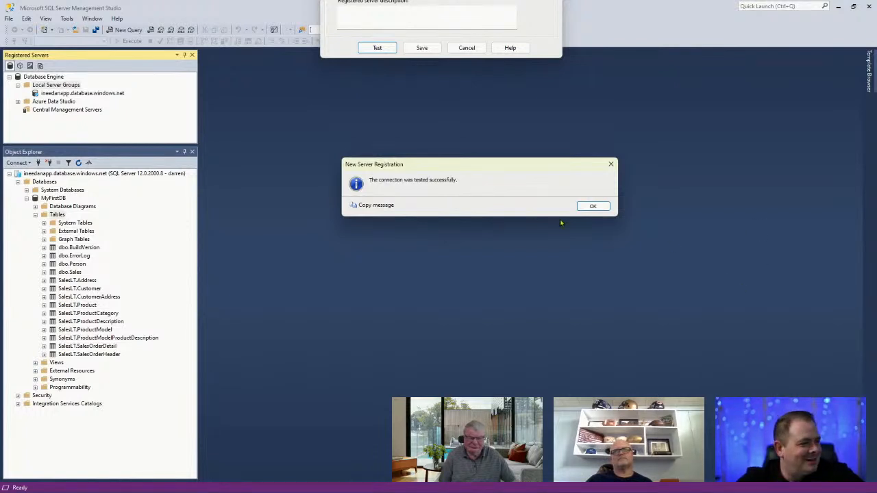
click(593, 206)
drag(336, 48, 329, 0)
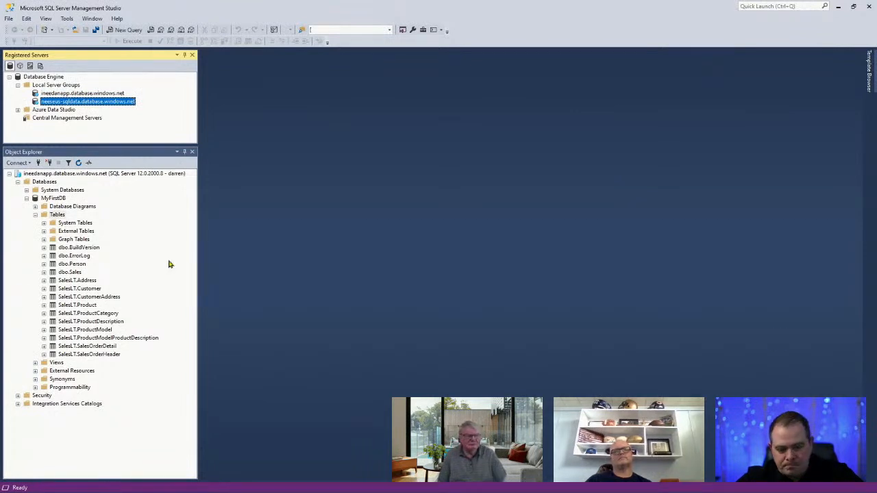
Connect to the newly registered server and expand its Databases folder and the Onboarding database
click(10, 174)
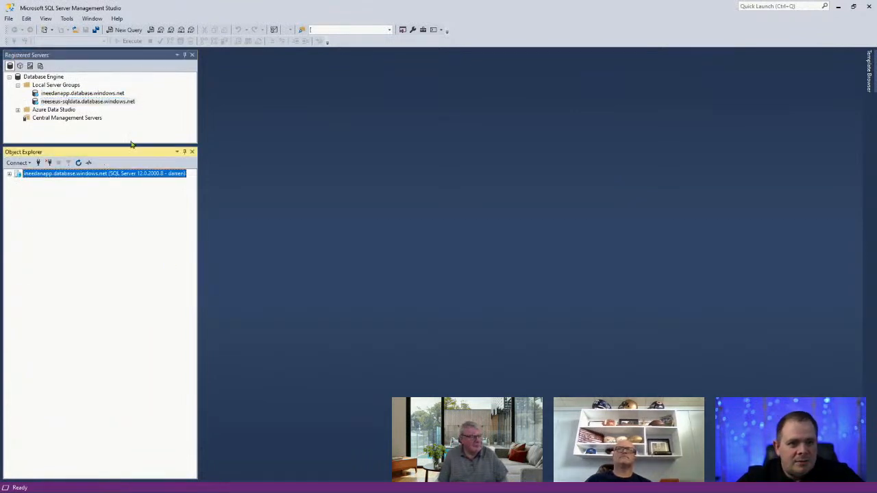
click(115, 101)
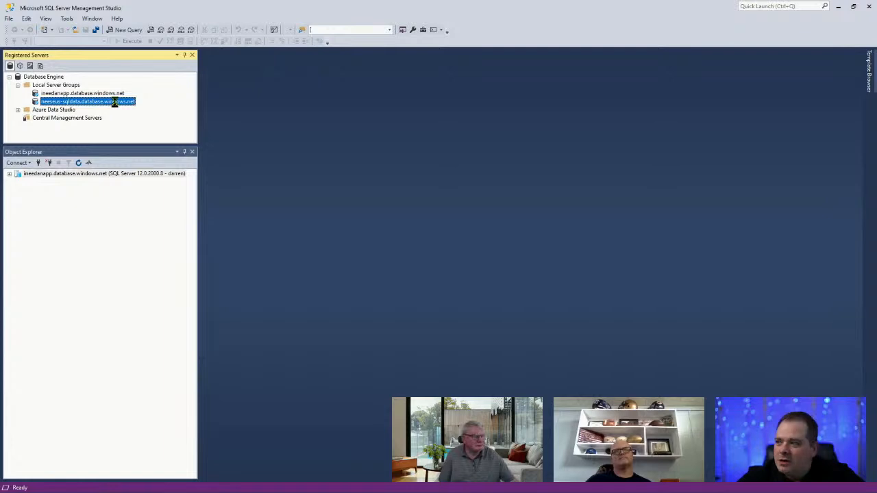
double_click(114, 102)
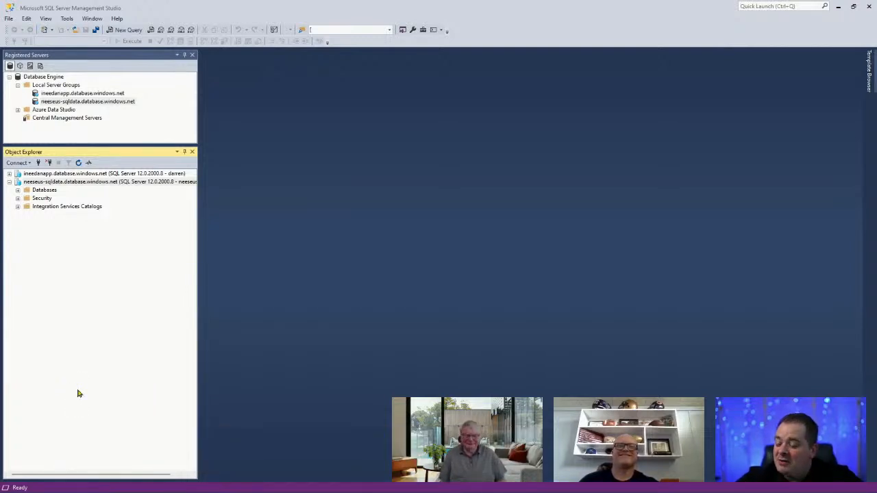
click(51, 191)
double_click(51, 193)
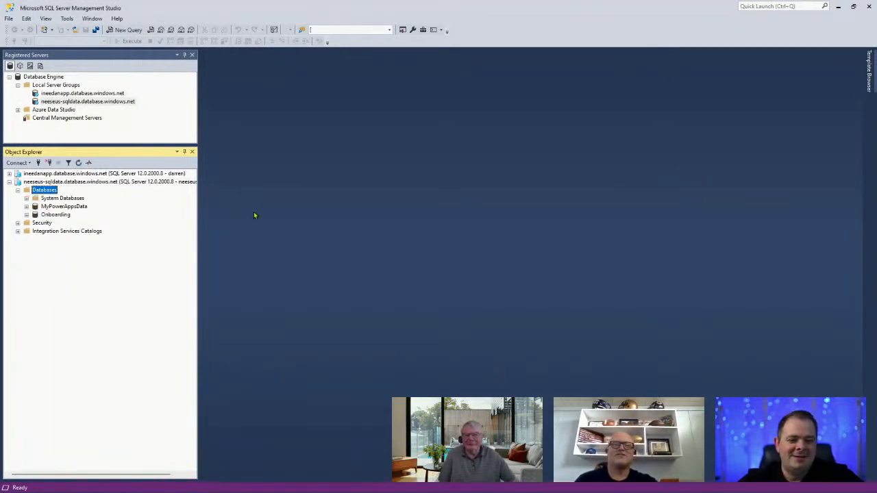
double_click(66, 216)
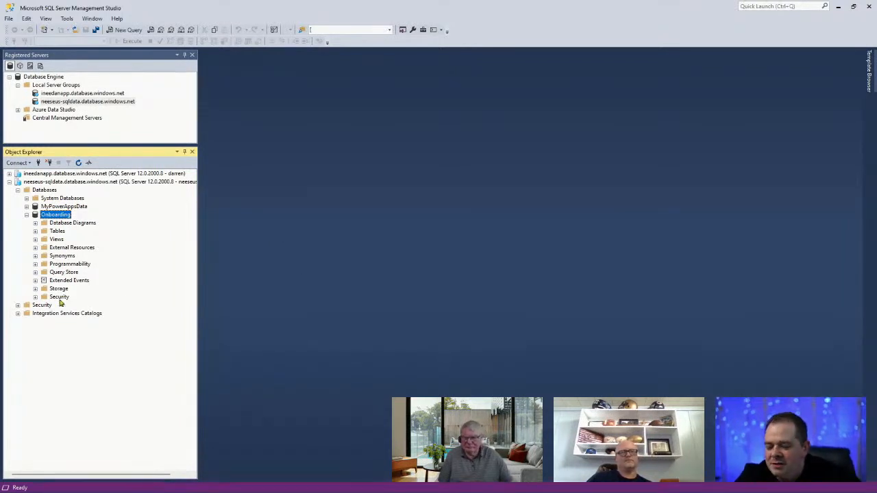
Expand Onboarding's Tables folder, widen Object Explorer, and switch to the Onboarding document in Word
double_click(55, 233)
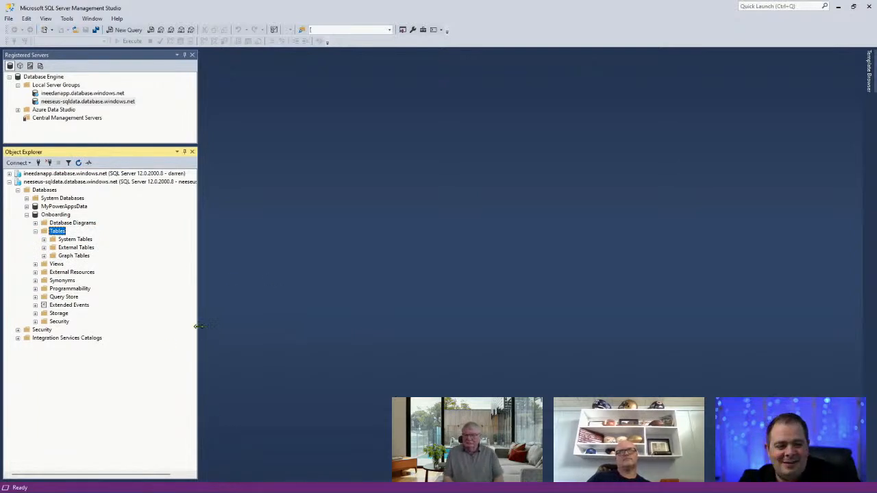
drag(199, 334, 228, 326)
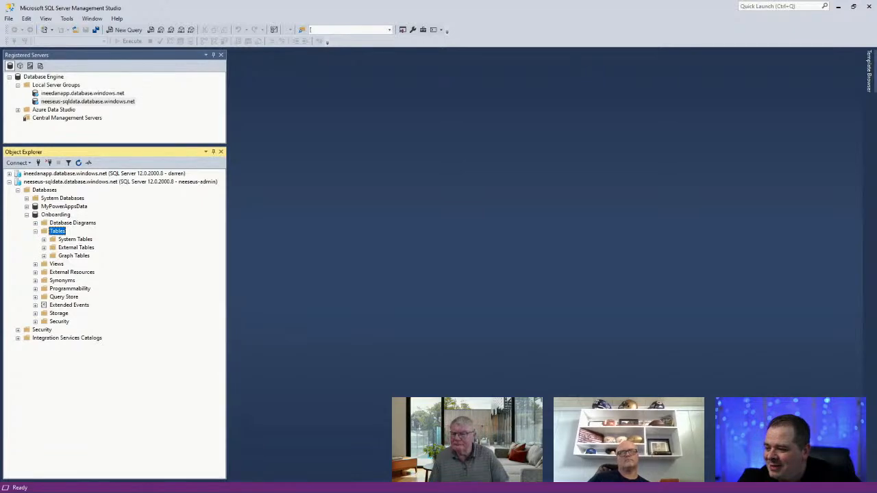
click(121, 491)
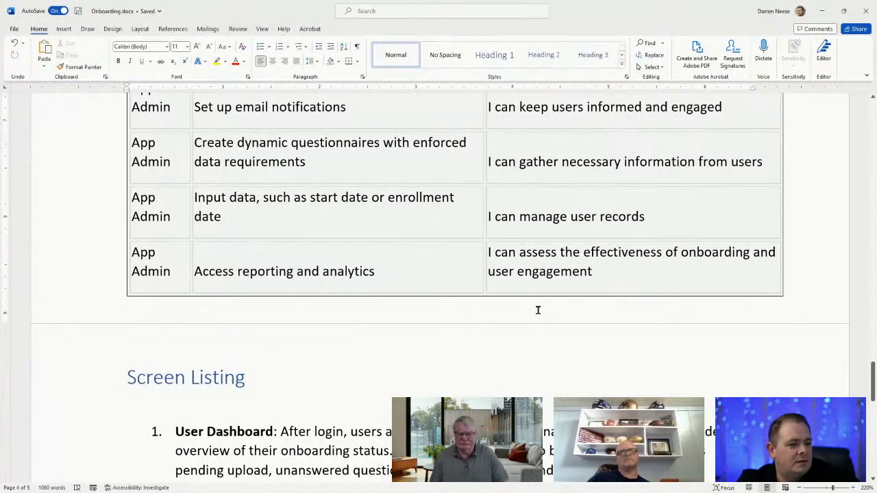
Scroll Onboarding.docx to the Data Dictionary's User table fields, UserID through CommunicationPreference
scroll(538, 311, up, 5)
scroll(538, 313, up, 15)
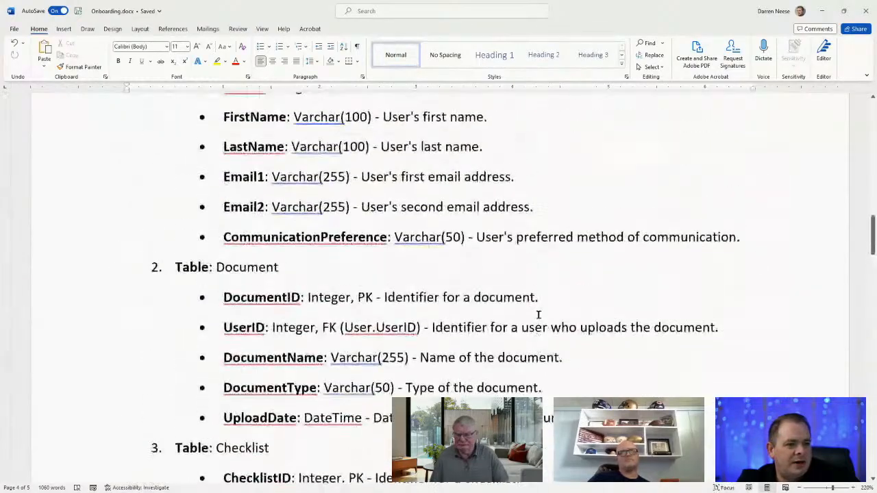
scroll(538, 313, down, 2)
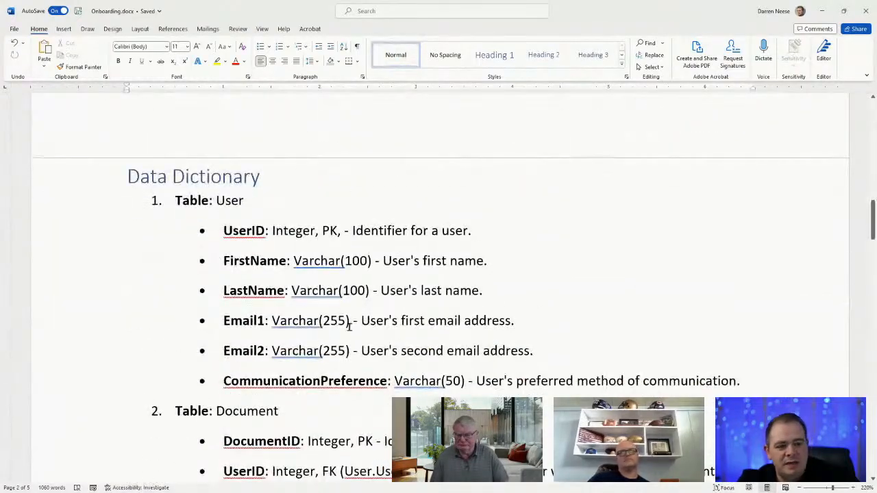
scroll(416, 335, down, 8)
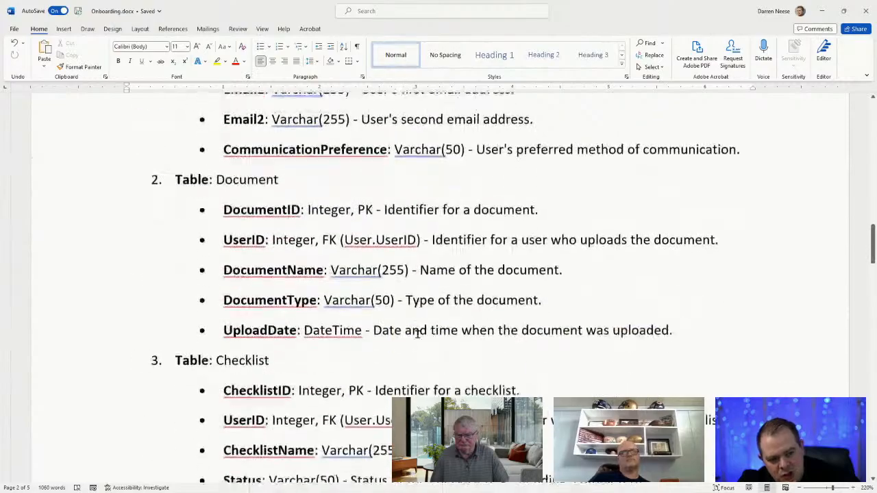
scroll(417, 334, up, 11)
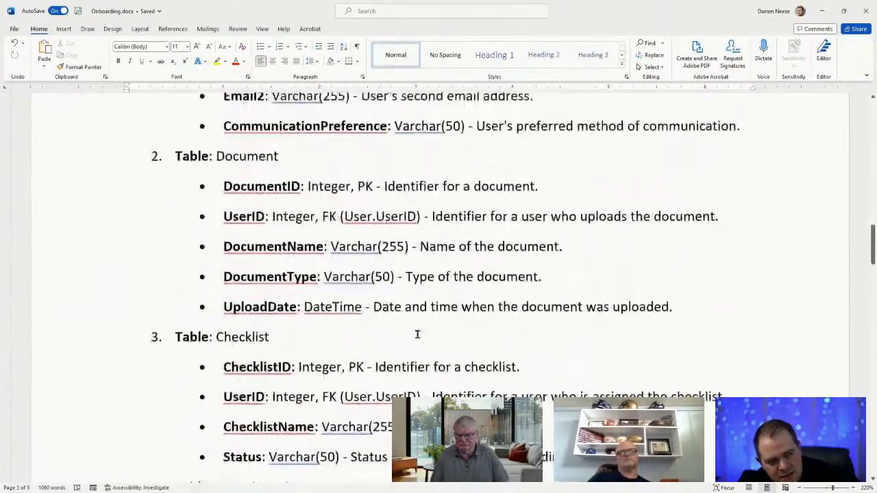
scroll(417, 334, down, 1)
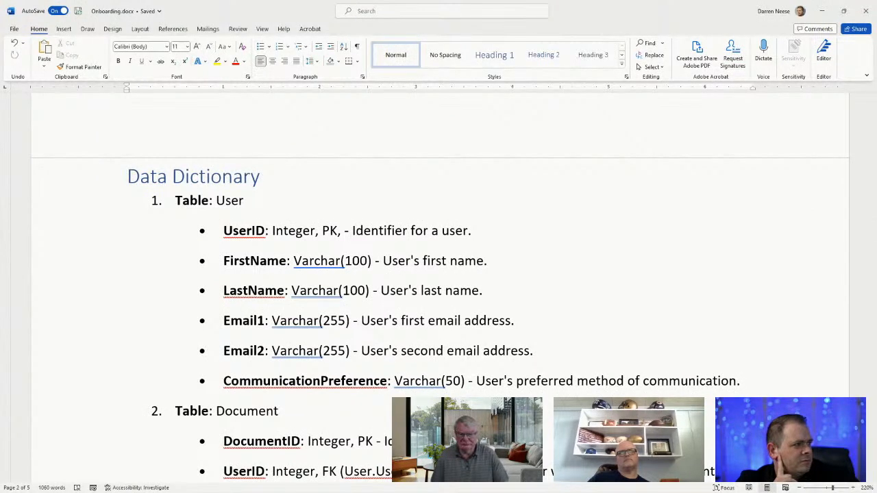
Minimize Word and start a new table in the Onboarding database's Tables folder
click(823, 11)
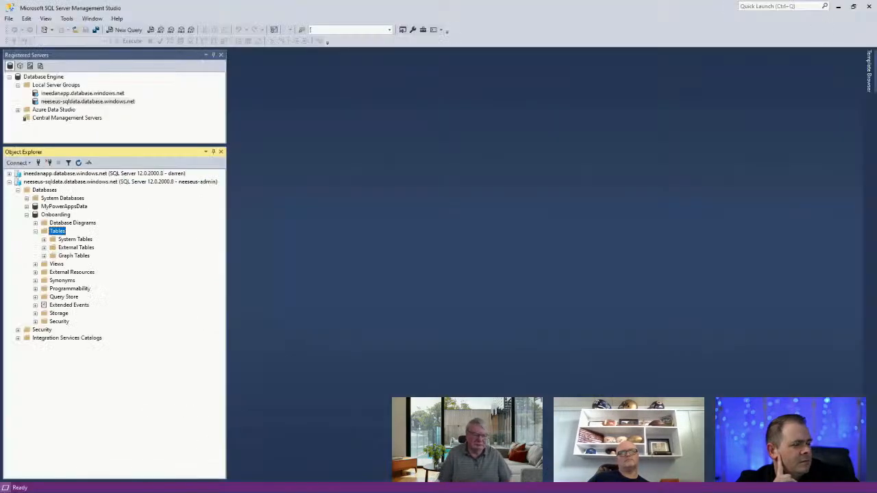
right_click(56, 234)
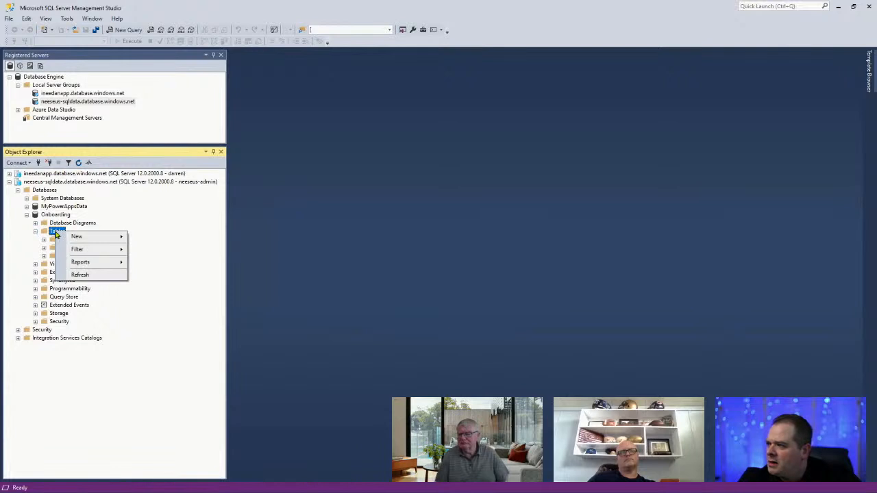
mouse_move(77, 239)
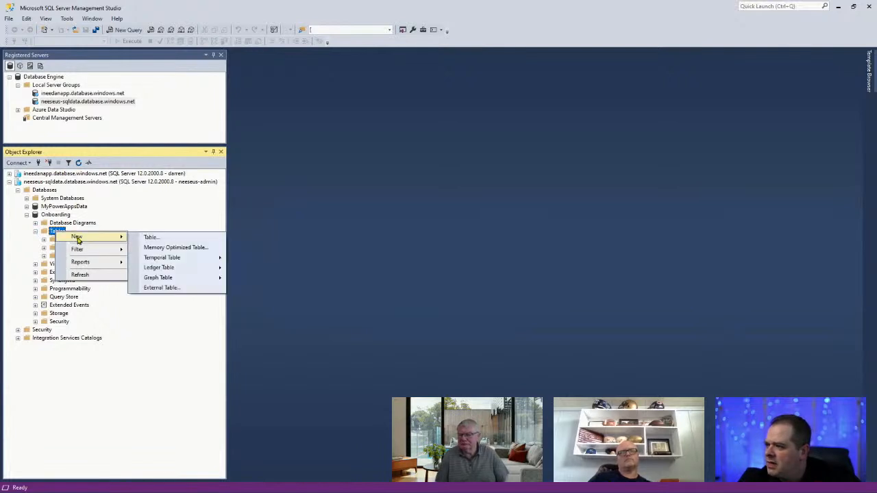
click(161, 243)
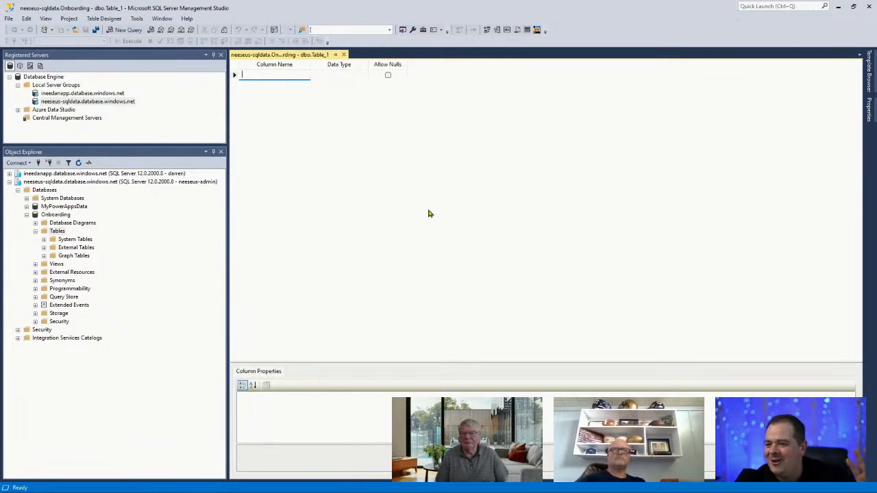
Add the first column ID with data type int
text(ID)
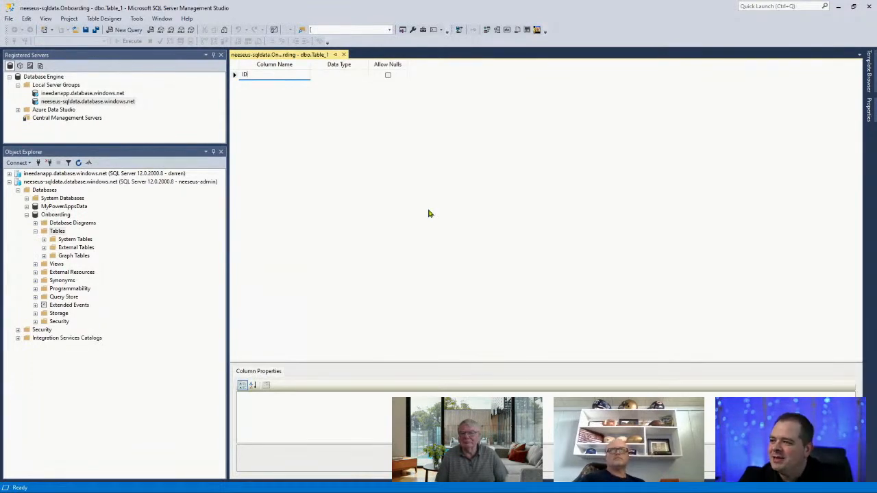
key(Tab)
text(IN)
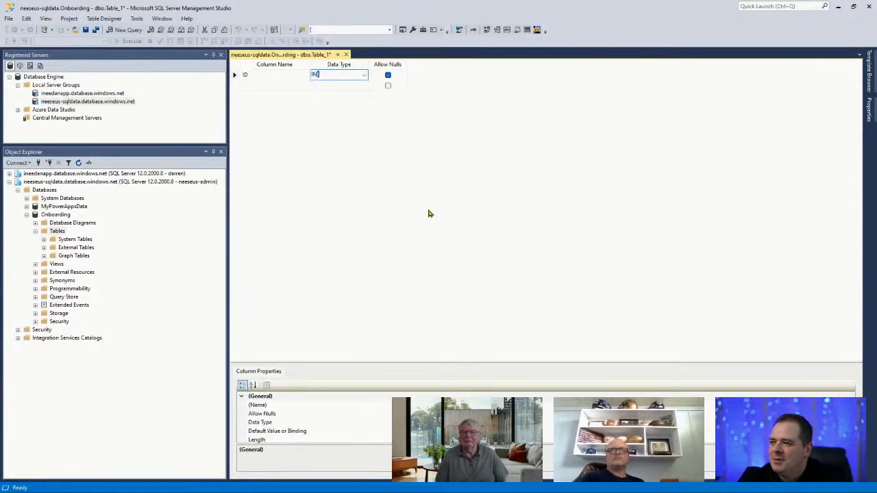
text(T)
key(Tab)
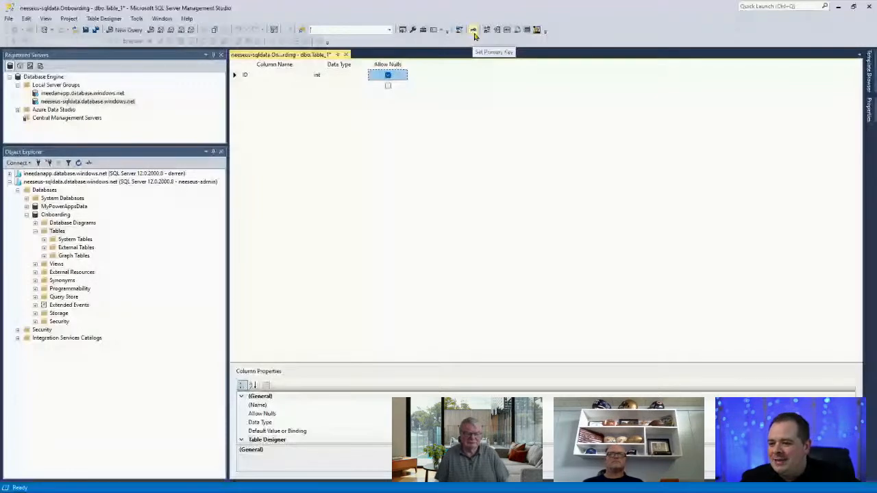
Make ID the primary key and an identity column with seed 1 and increment 1
click(473, 30)
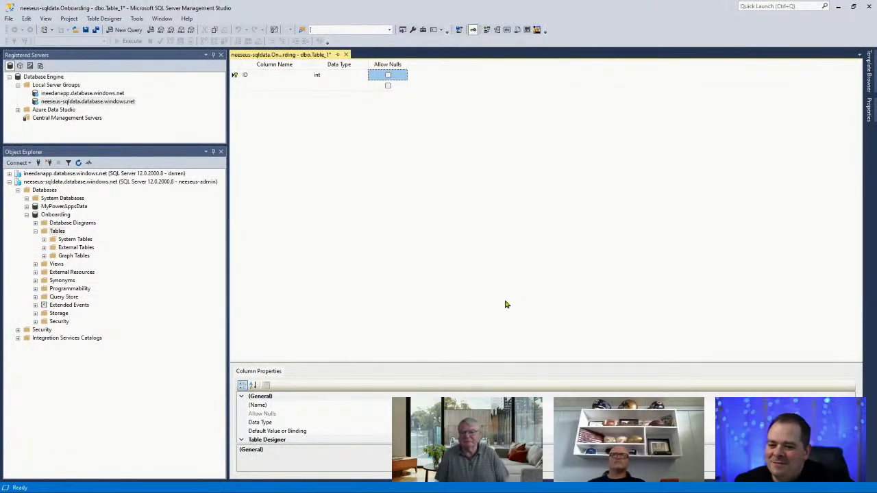
drag(513, 339, 514, 135)
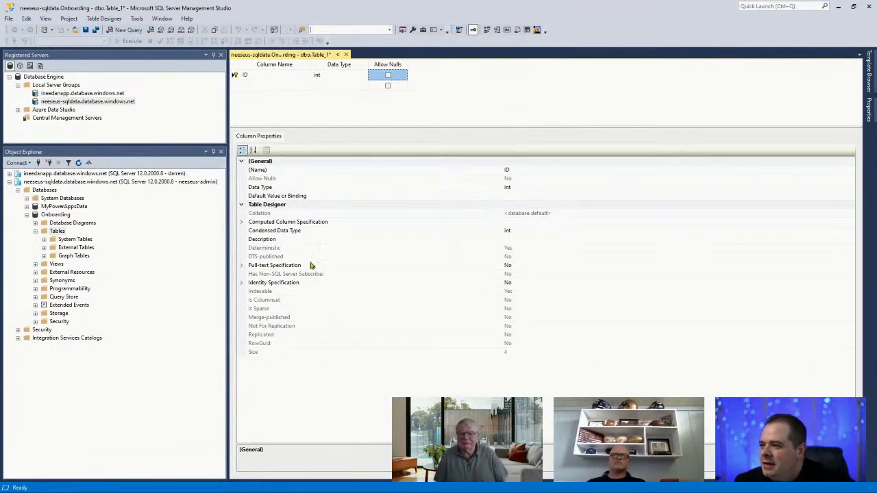
click(234, 76)
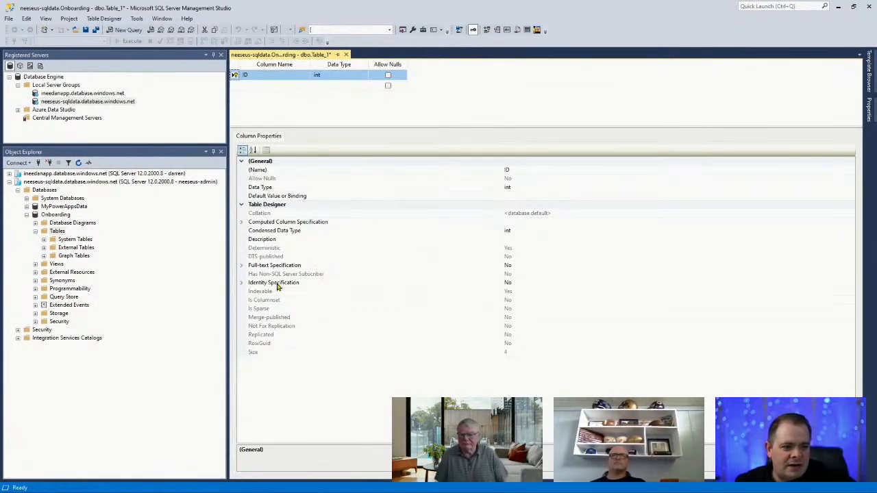
click(242, 283)
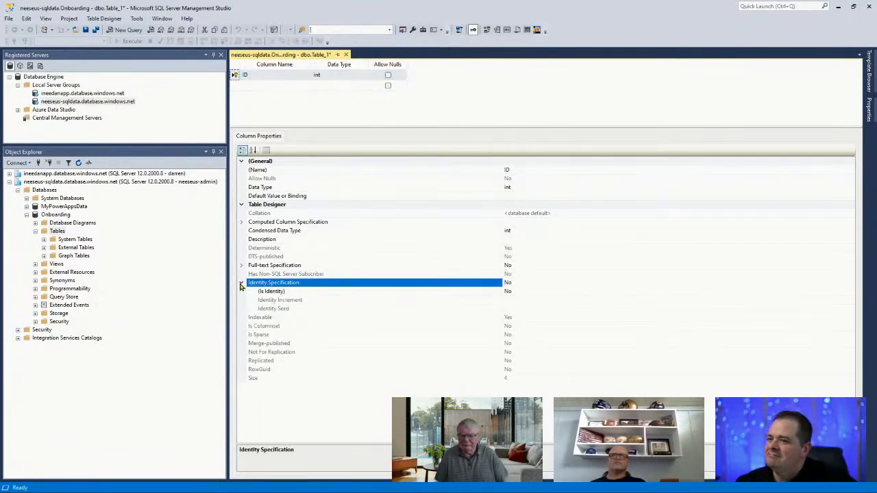
double_click(278, 292)
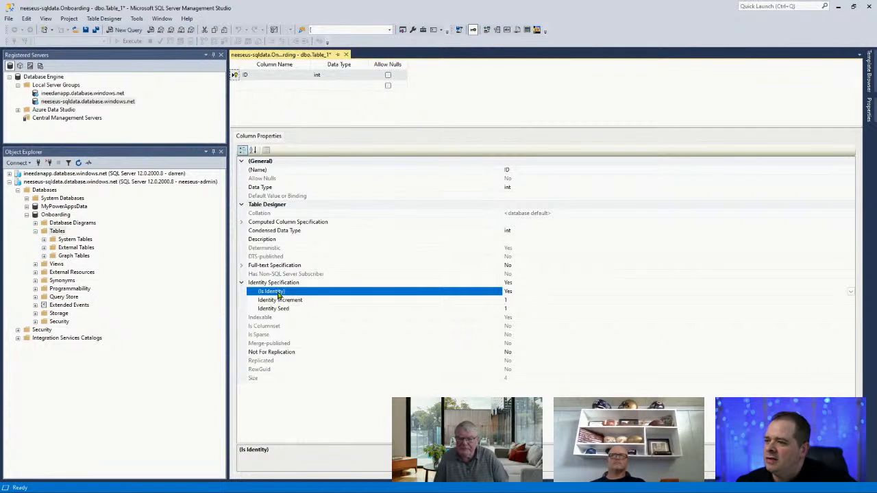
click(524, 300)
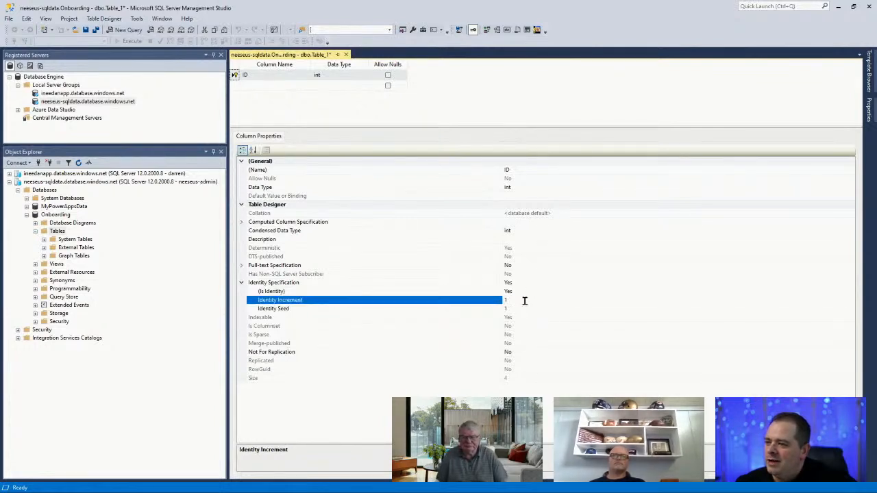
click(526, 309)
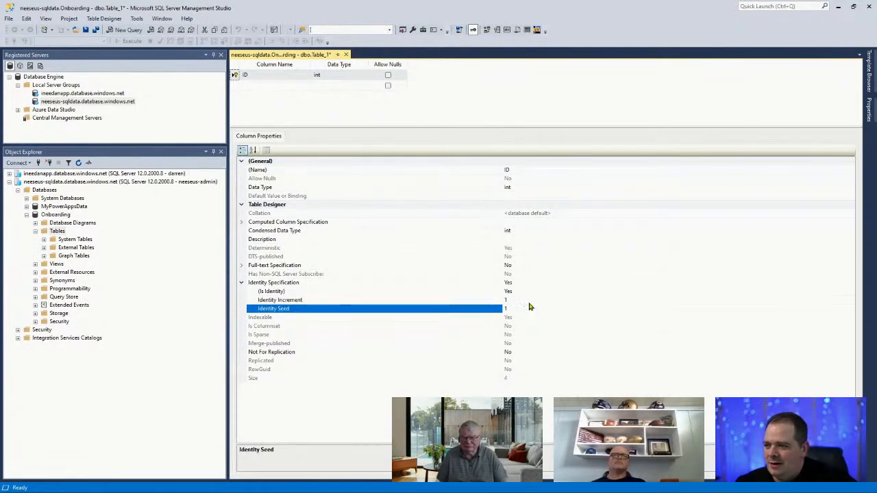
click(528, 301)
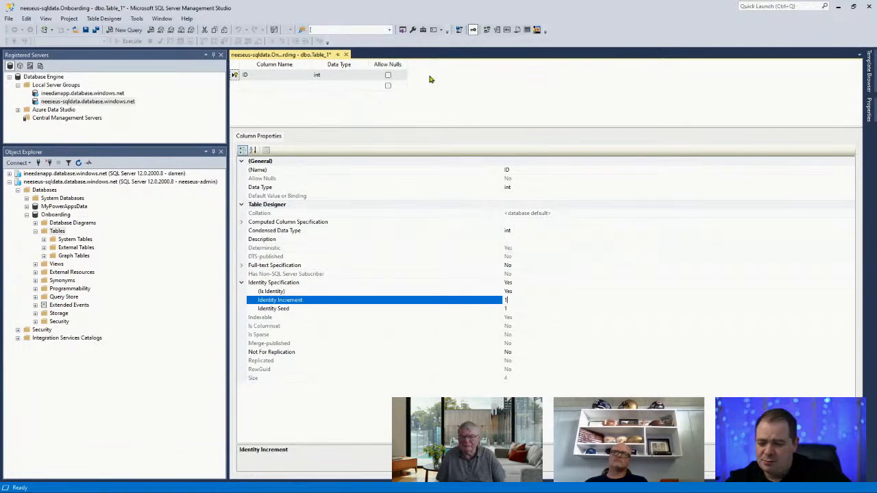
Add a FirstName column with data type varchar(25)
click(252, 87)
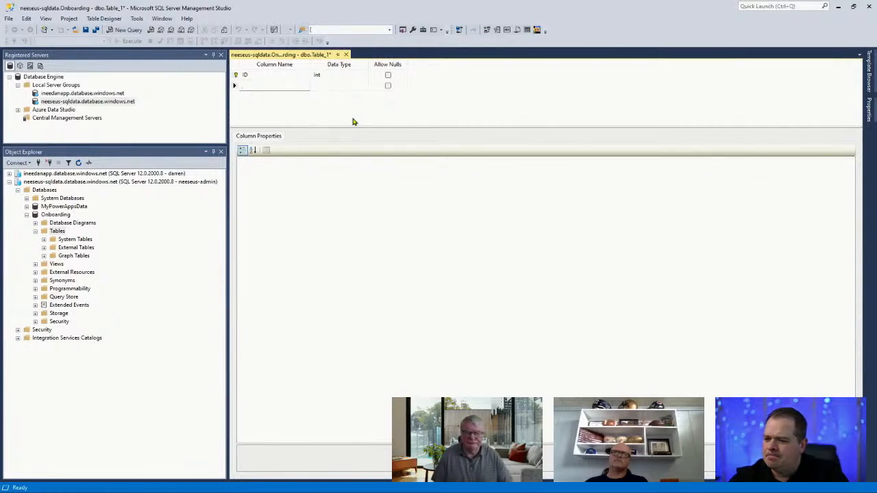
text(FirstName)
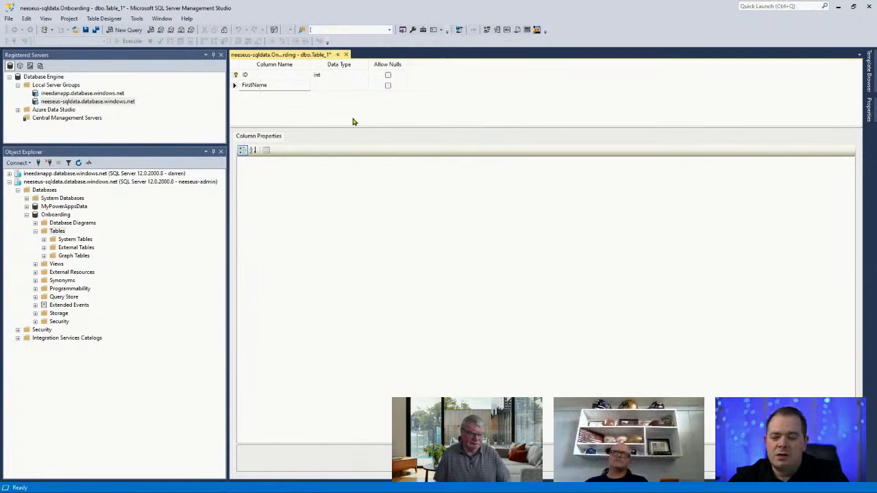
key(Tab)
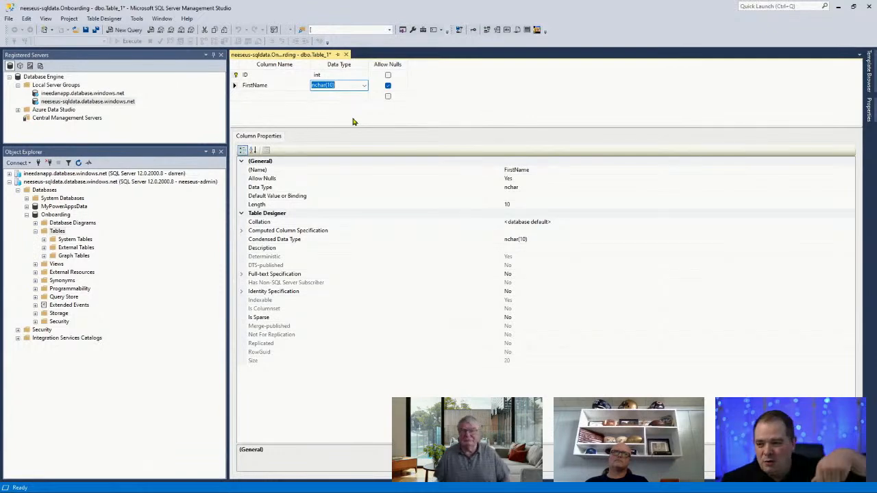
click(281, 84)
drag(269, 84, 222, 85)
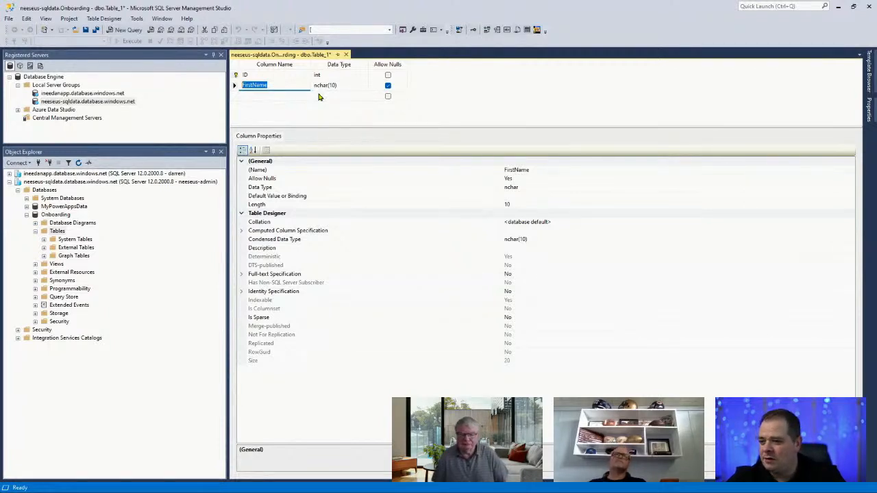
key(Tab)
text(varchar()
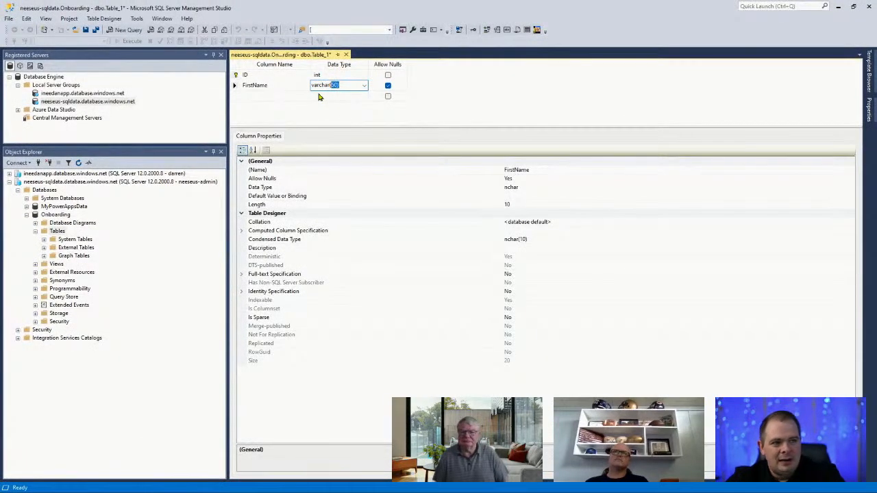
text(25))
key(Tab)
key(Tab)
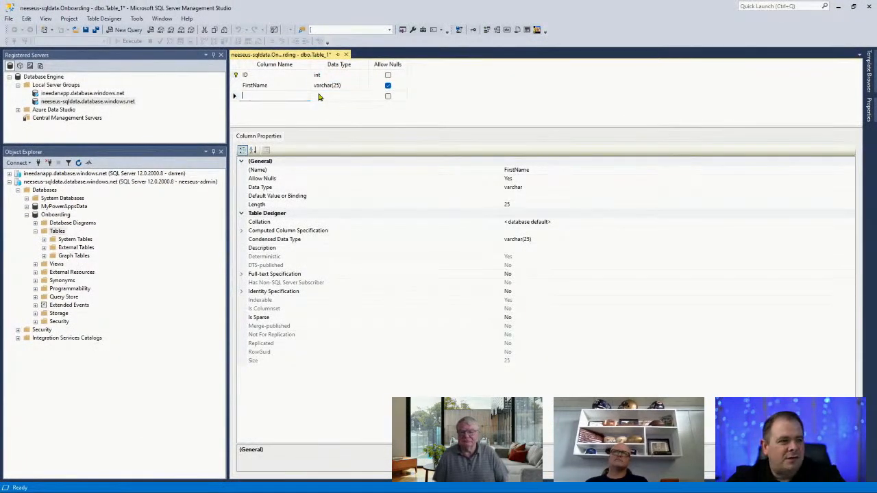
Add LastName as varchar(100) and DisplayName as varchar(255)
text(LastName)
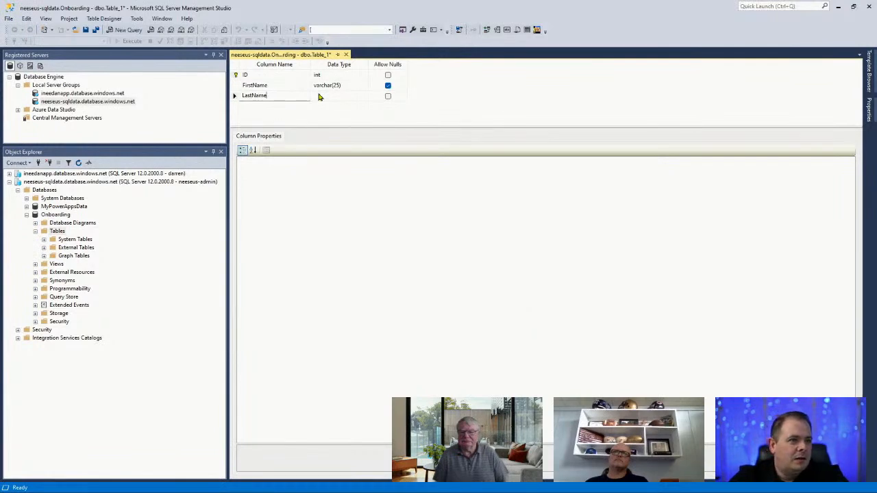
key(Tab)
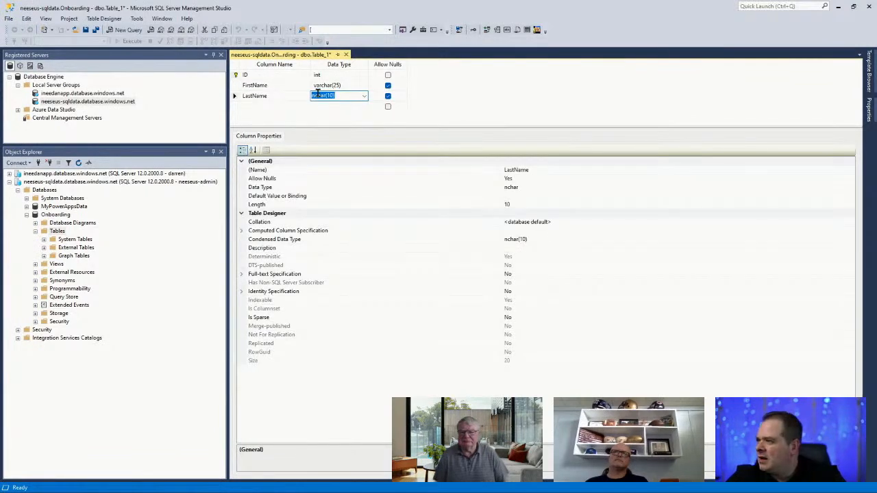
text(varchar)
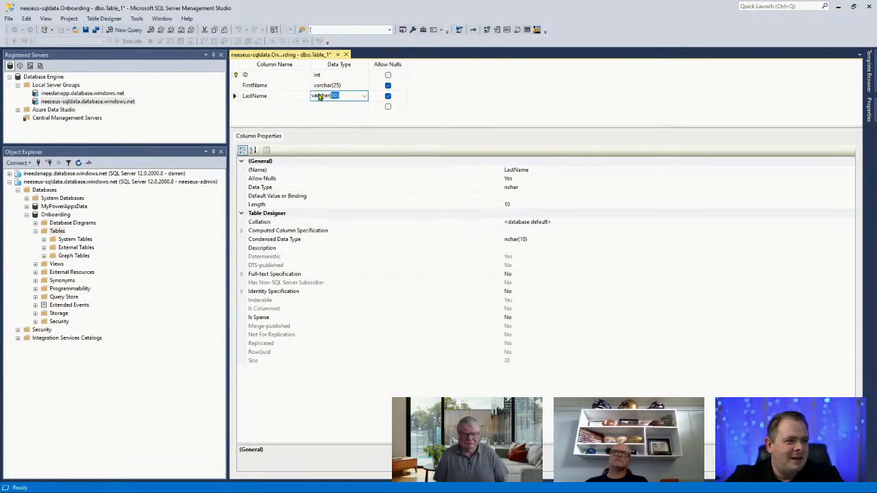
text((100))
key(Tab)
key(Tab)
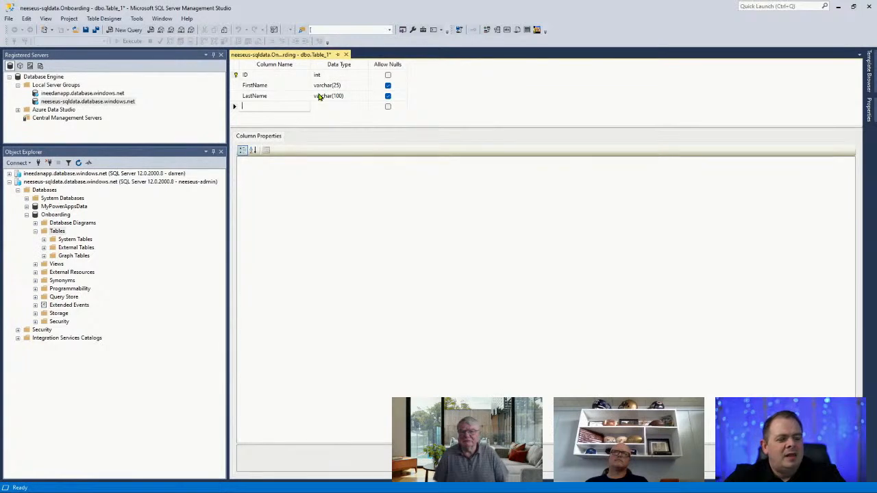
text(DisplayName)
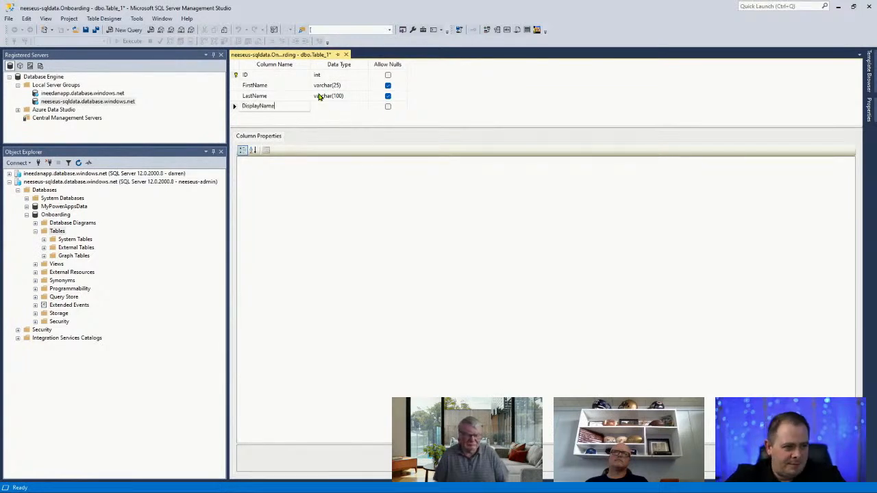
key(Tab)
text(varchar()
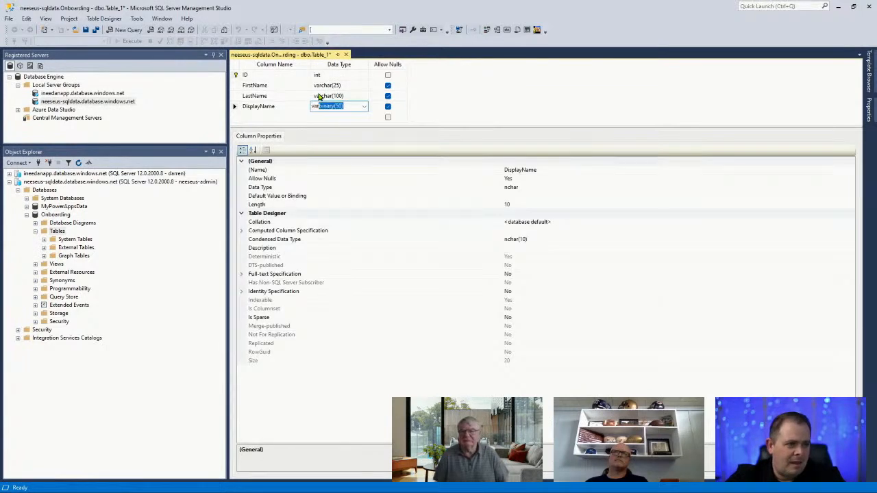
text(255)
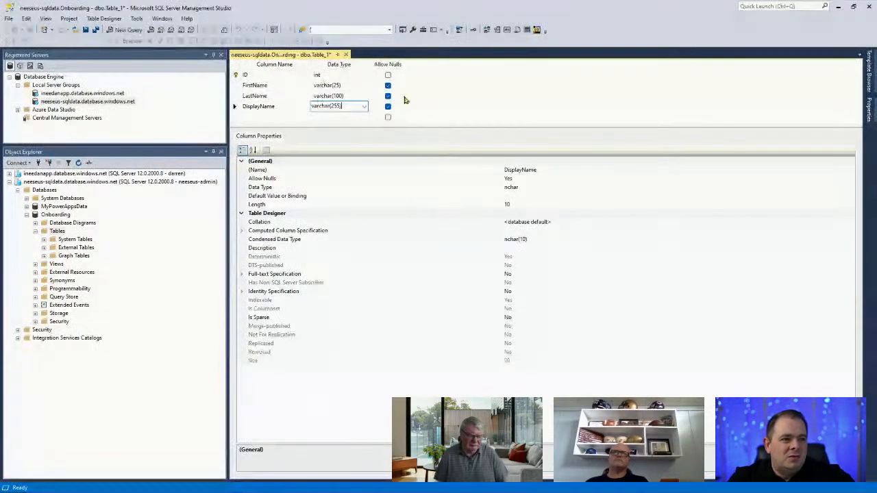
drag(441, 127, 443, 170)
click(281, 118)
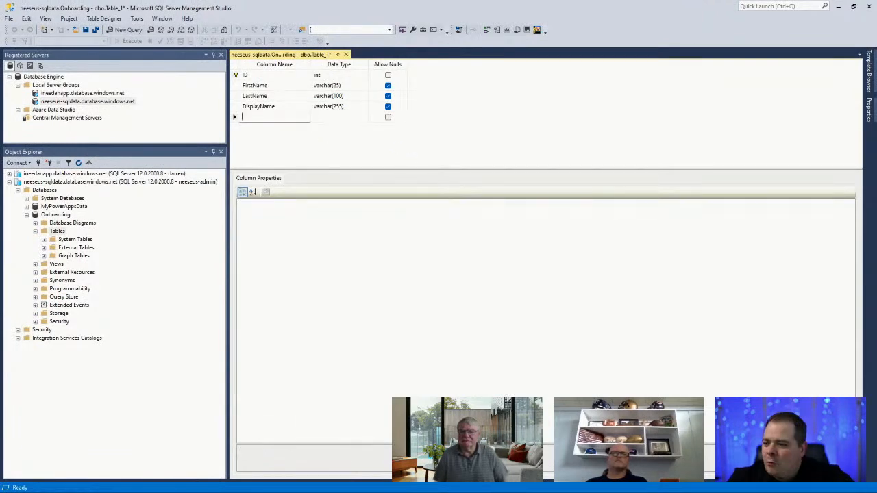
key(alt+Tab)
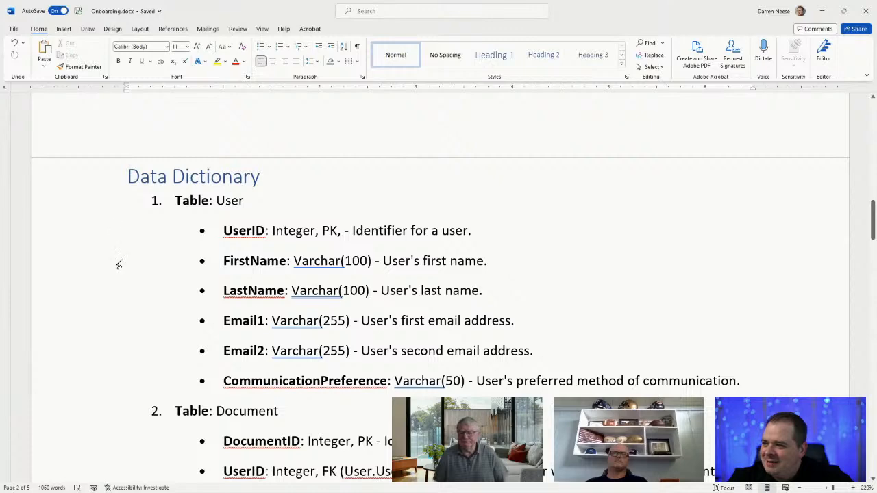
click(517, 309)
scroll(606, 313, down, 1)
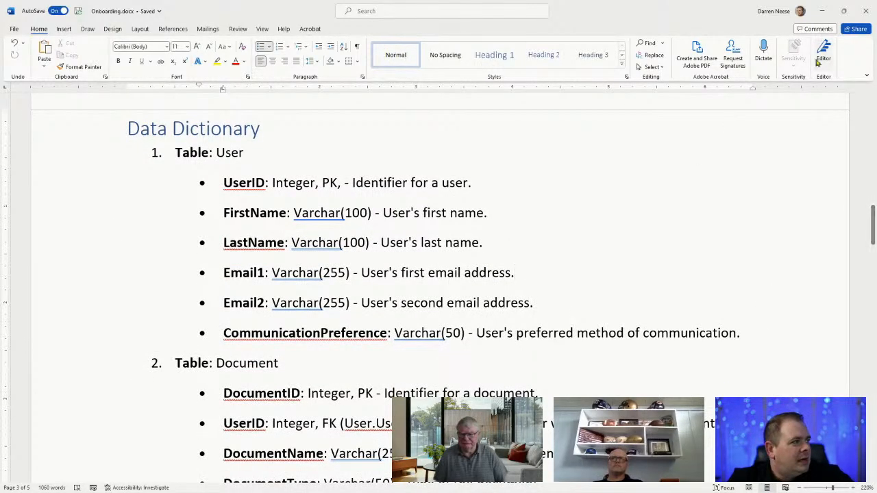
click(823, 11)
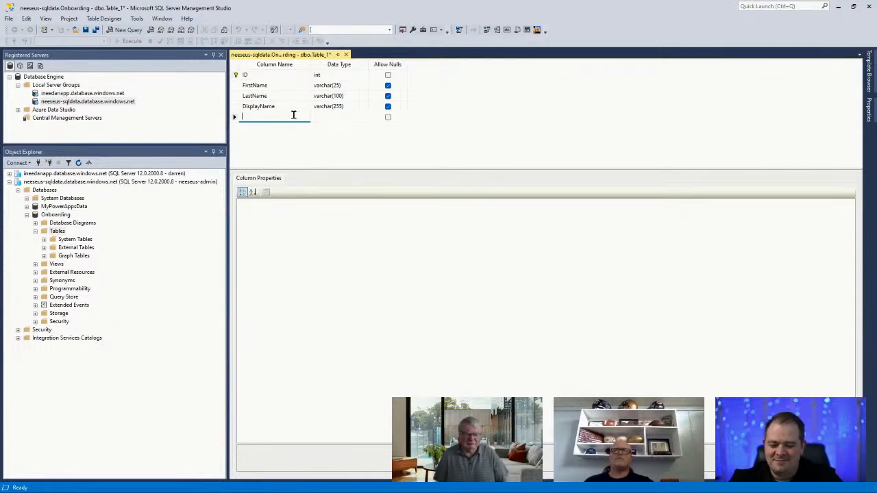
Add a nullable M365Email column of type varchar(255)
text(Tenant)
key(ctrl+a)
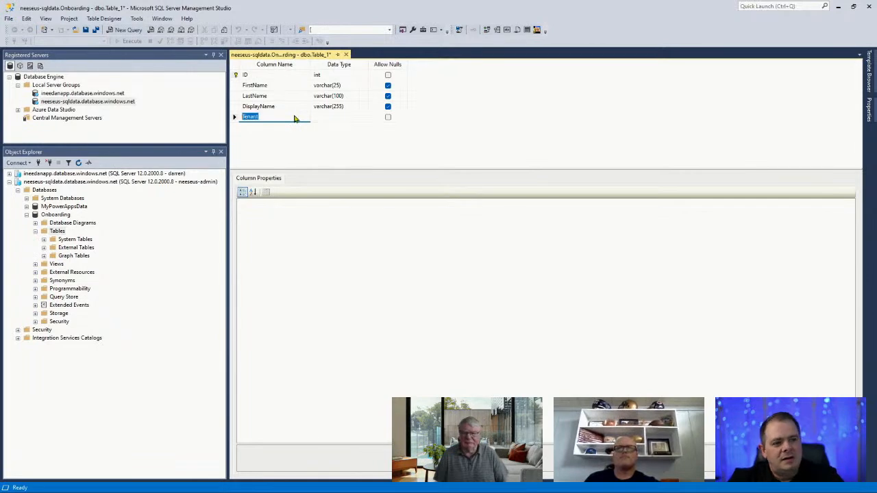
key(BackSpace)
text(Email)
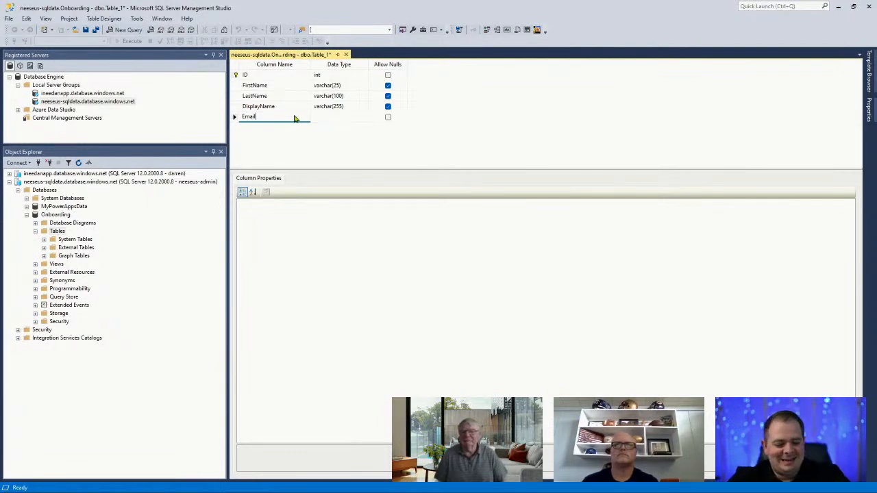
key(ctrl+a)
text(M365)
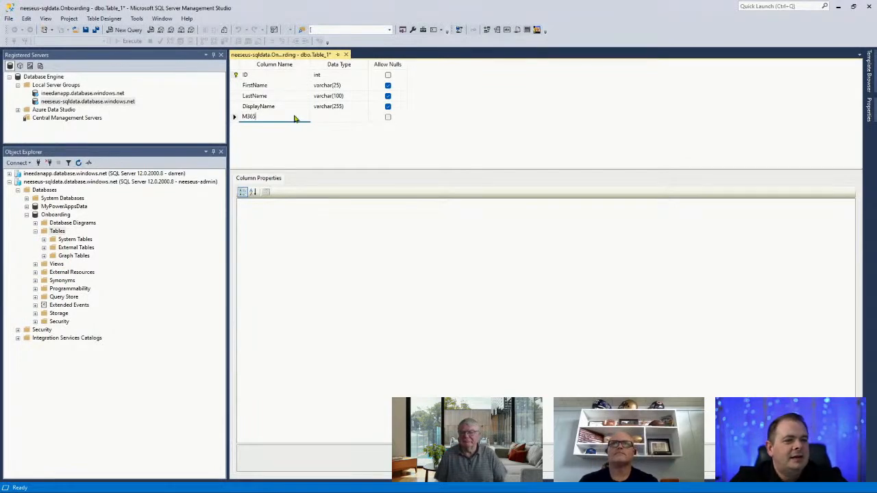
text(Email)
key(Tab)
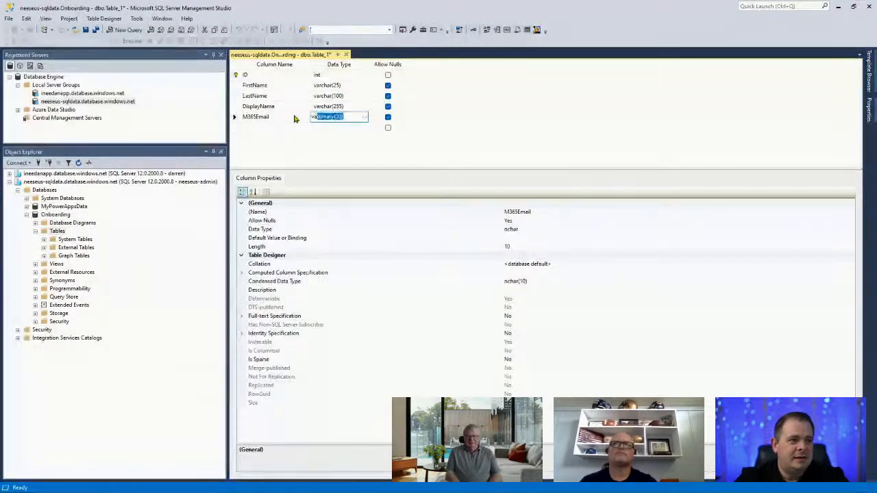
text(varchar(255))
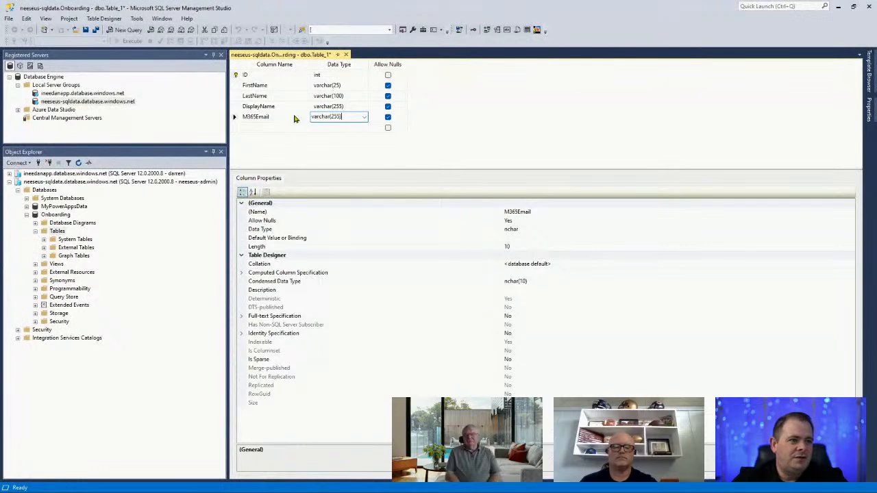
key(Return)
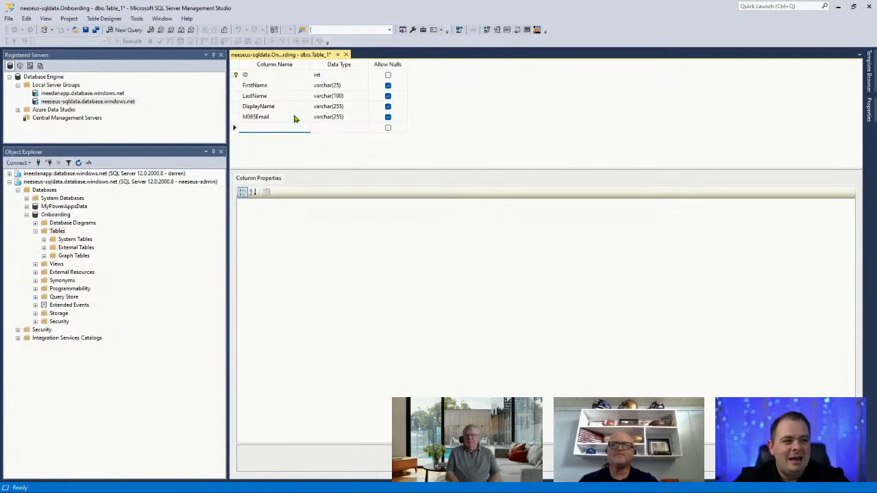
Add an AlternateEmail varchar(255) column, then bring up the Word data dictionary
text(Personal)
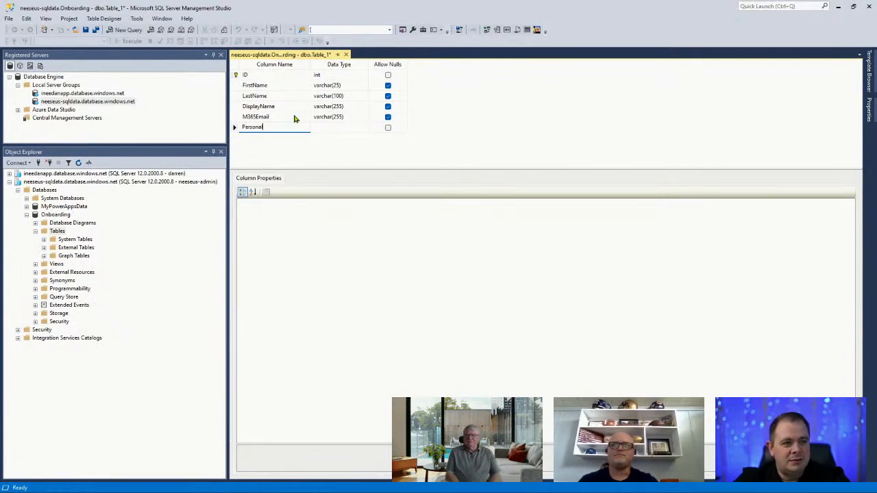
text(Email)
key(Tab)
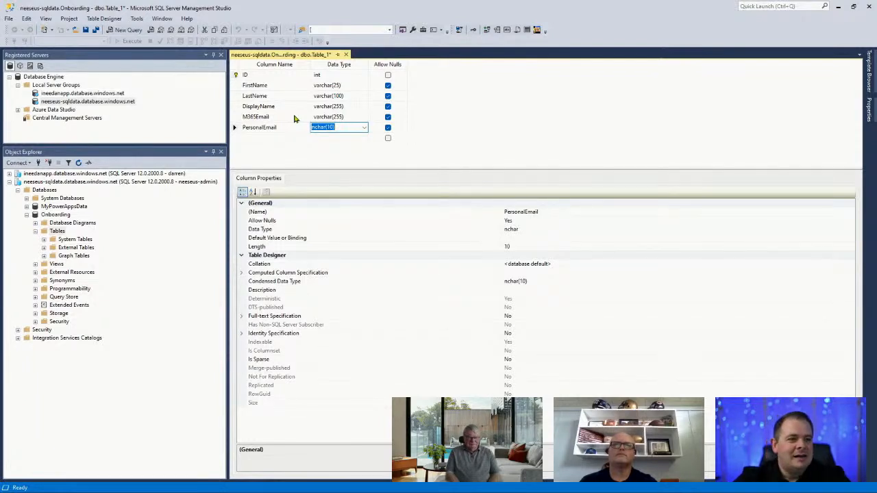
text(varbinary)
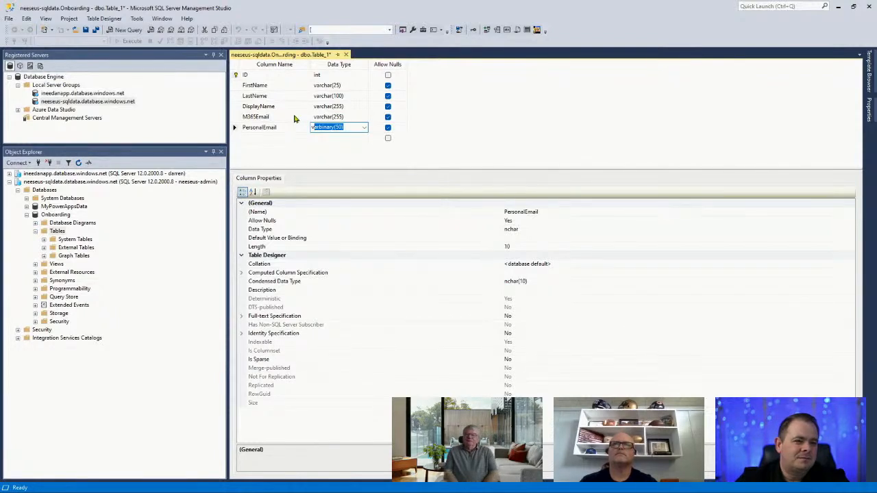
key(shift+Tab)
key(BackSpace)
text(lter)
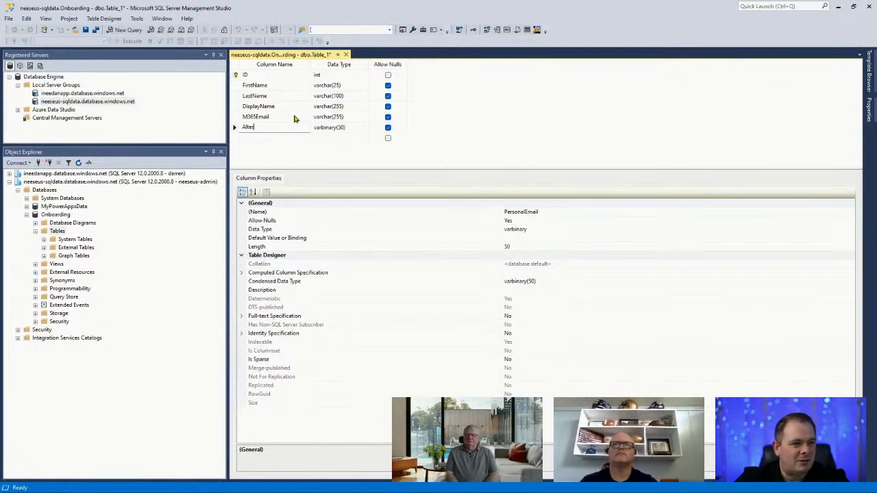
text(nateEmail)
key(Tab)
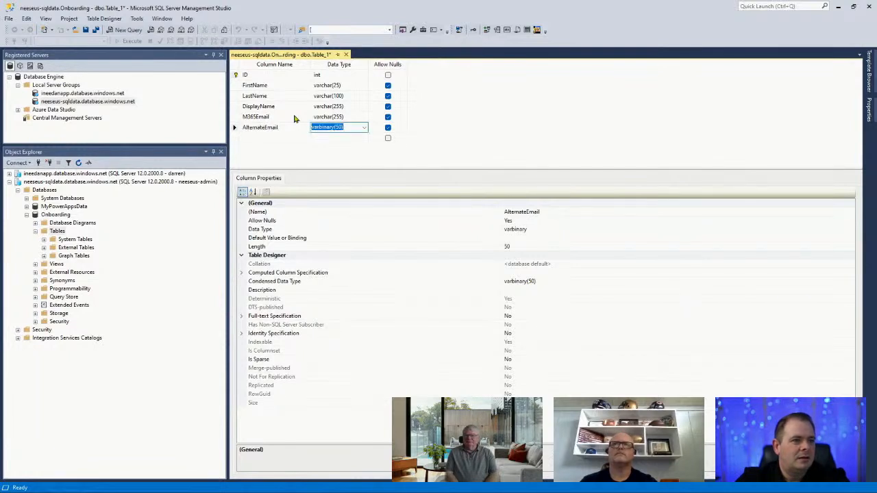
text(varchar()
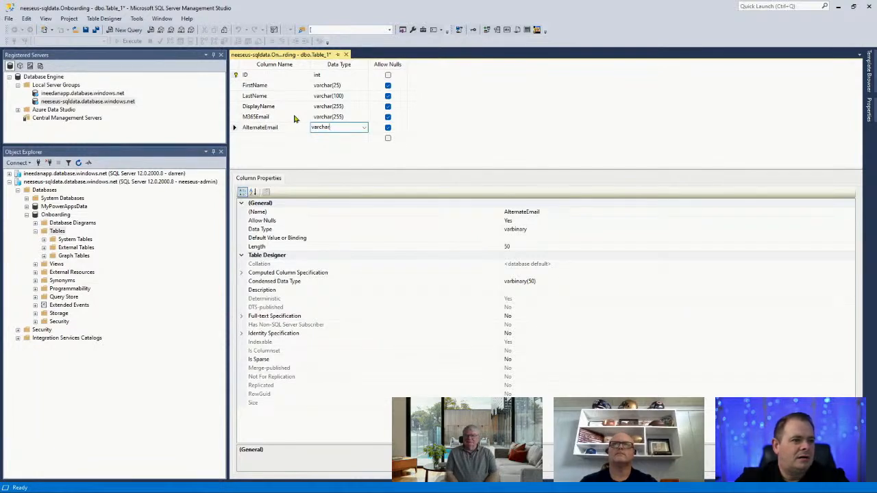
text(255)
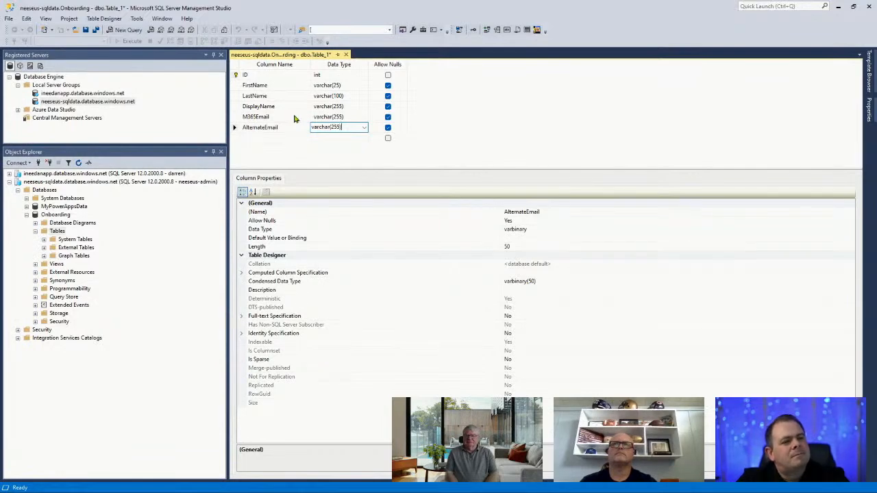
key(Tab)
key(Tab)
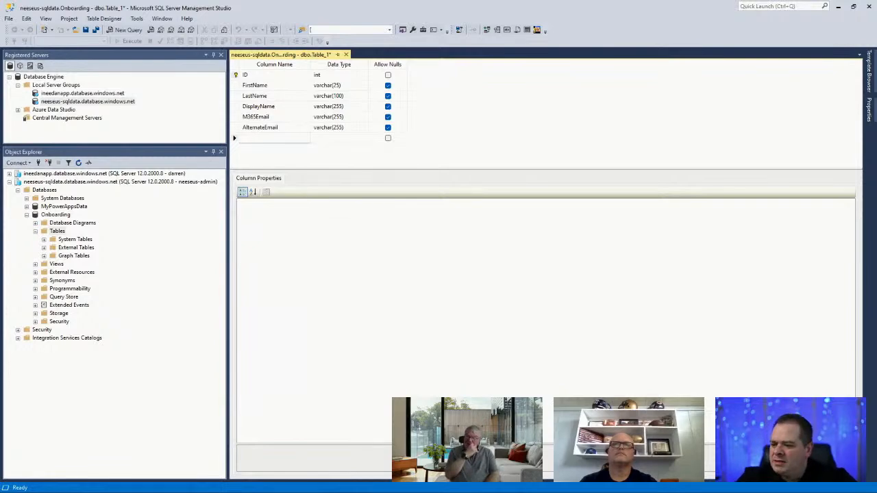
key(alt+Tab)
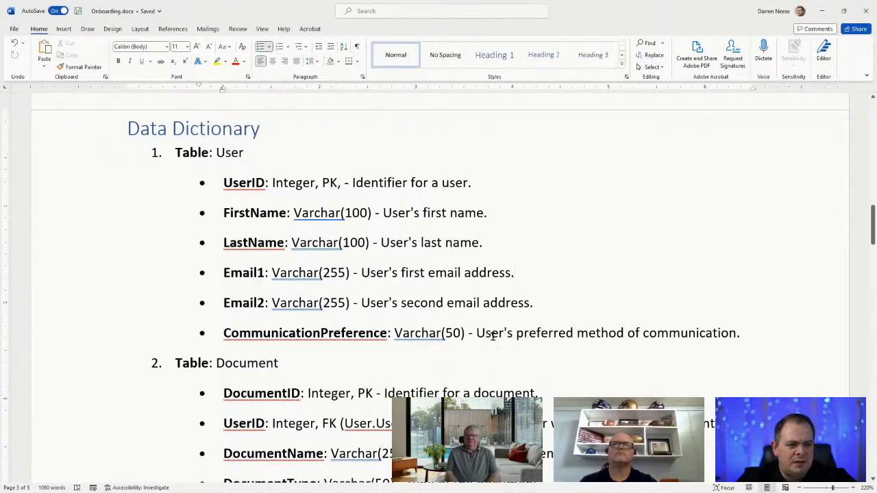
Highlight CommunicationPreference's Varchar(50) type in the Word dictionary, then minimize Word
click(624, 334)
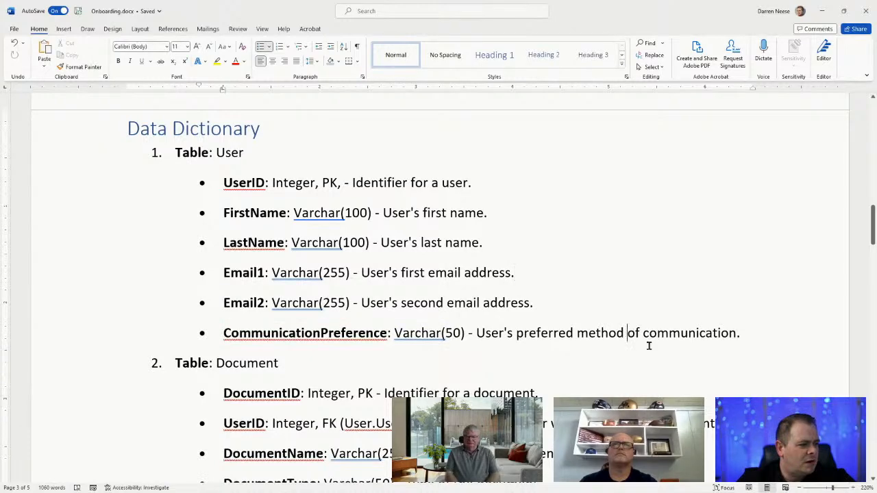
scroll(648, 346, down, 3)
drag(740, 235, 226, 237)
click(524, 237)
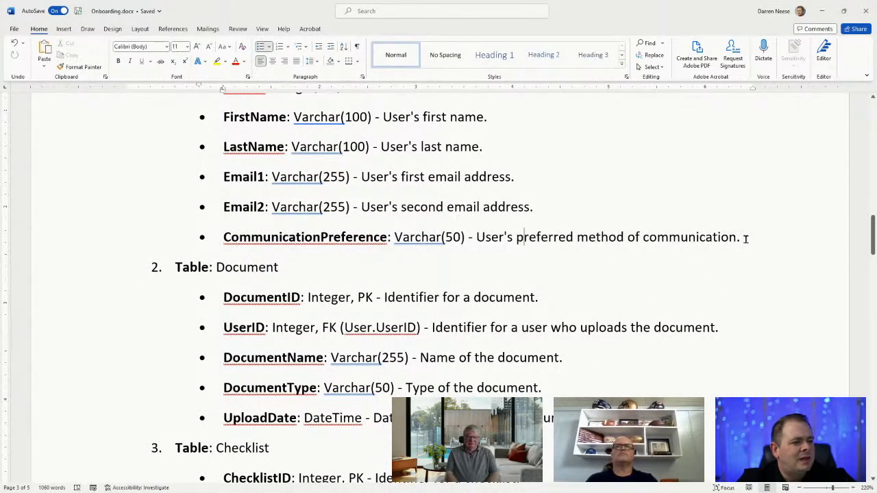
drag(746, 237, 475, 231)
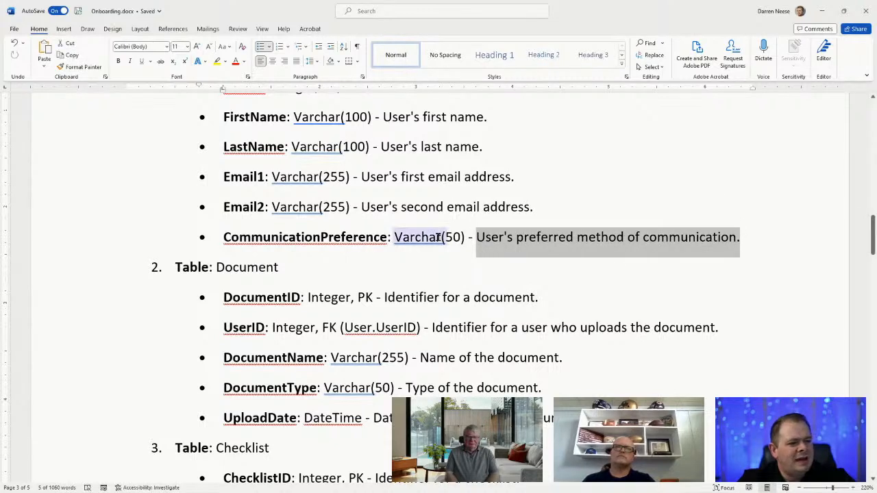
drag(395, 237, 465, 245)
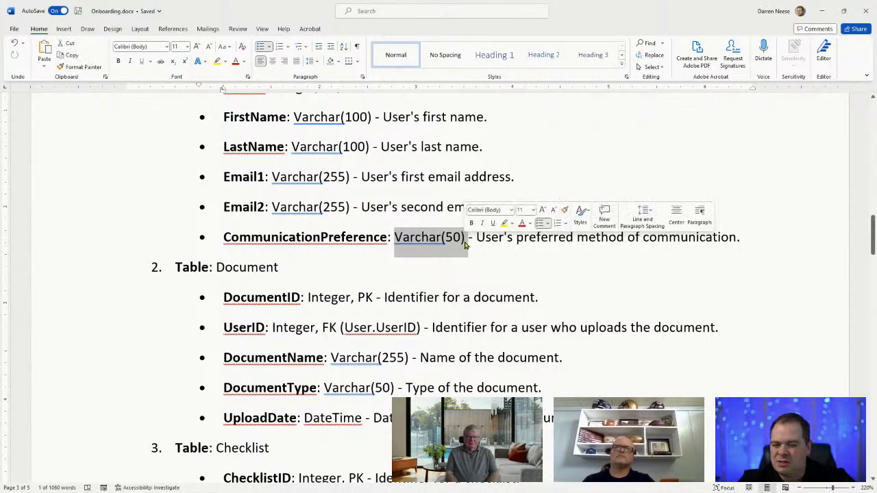
click(822, 11)
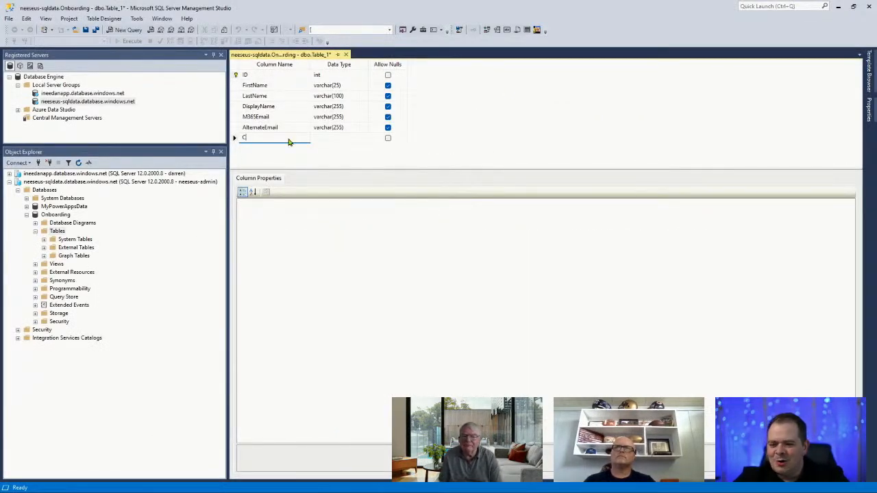
Add a CommunicationPreference varchar(500) column, widening the Column Name header to fit it
text(Communi)
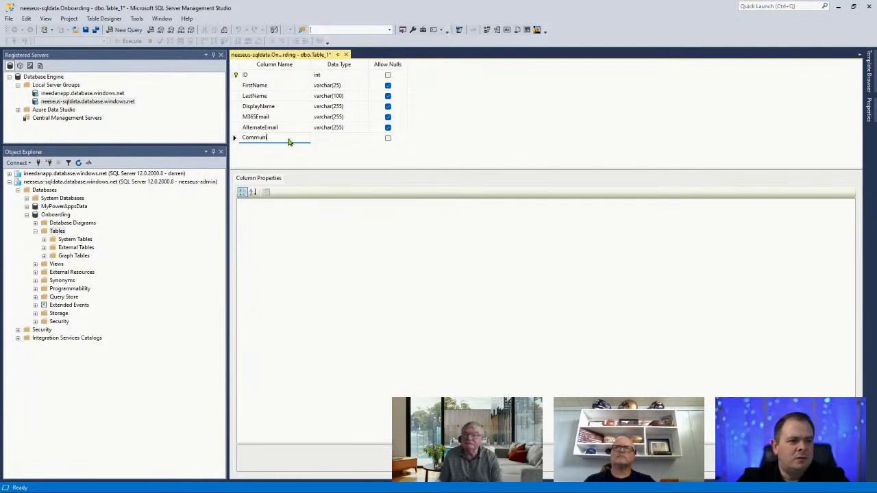
text(cationPrefer)
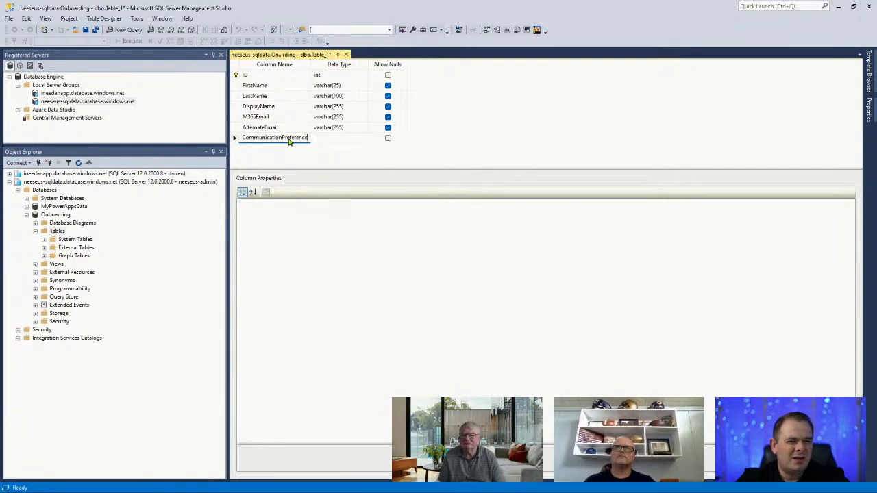
text(ence)
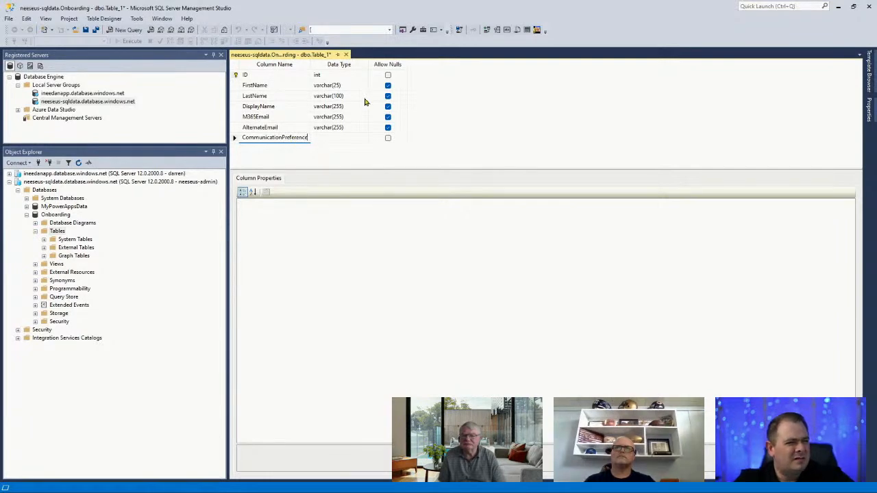
double_click(308, 64)
drag(310, 64, 345, 64)
key(Tab)
key(alt+Tab)
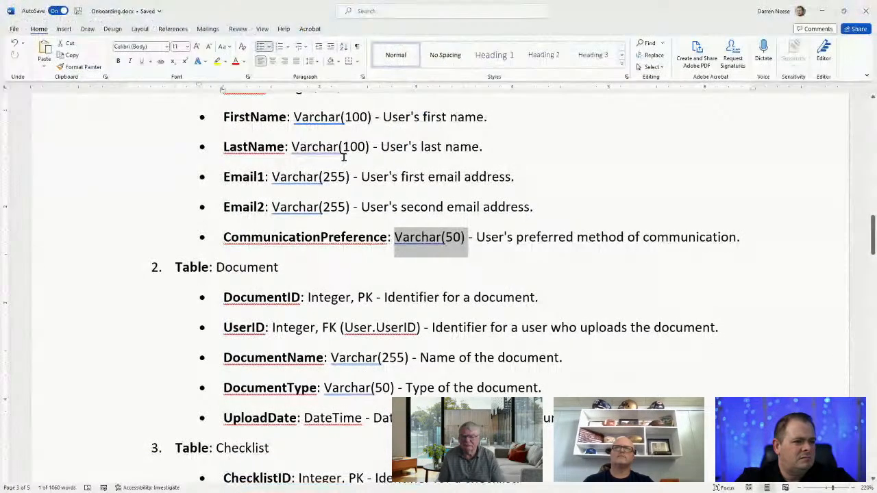
key(alt+Tab)
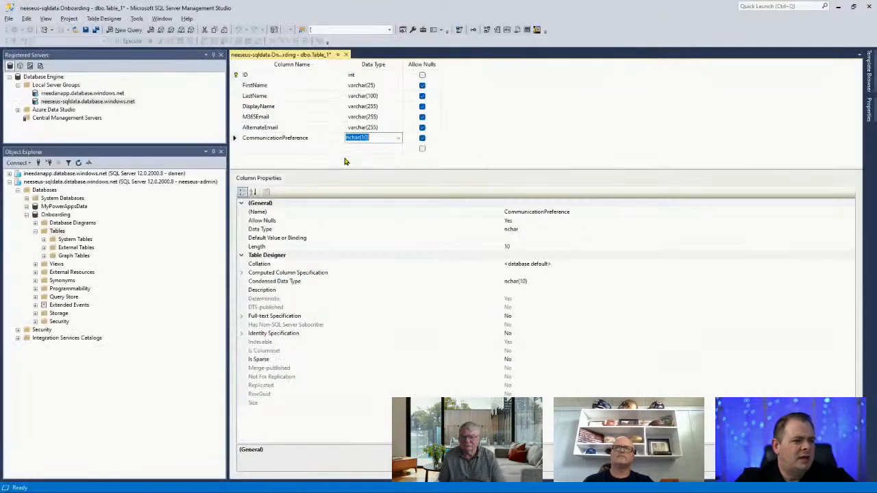
click(282, 138)
click(375, 137)
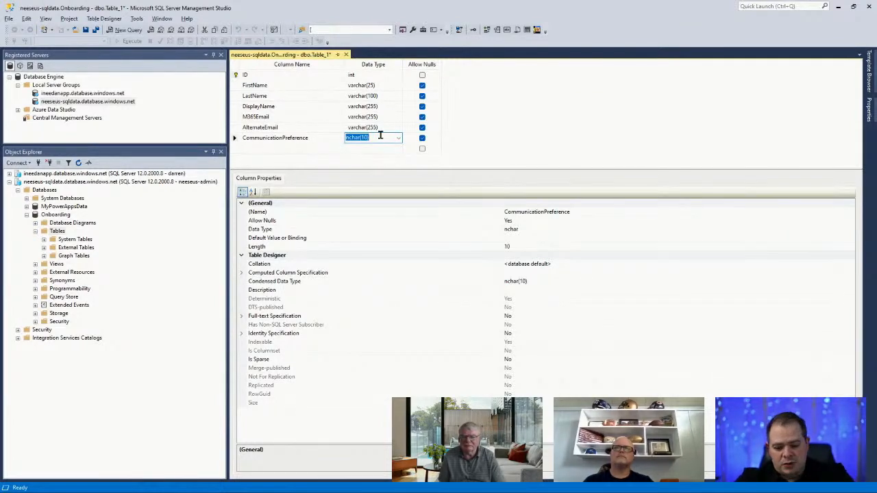
text(varchar)
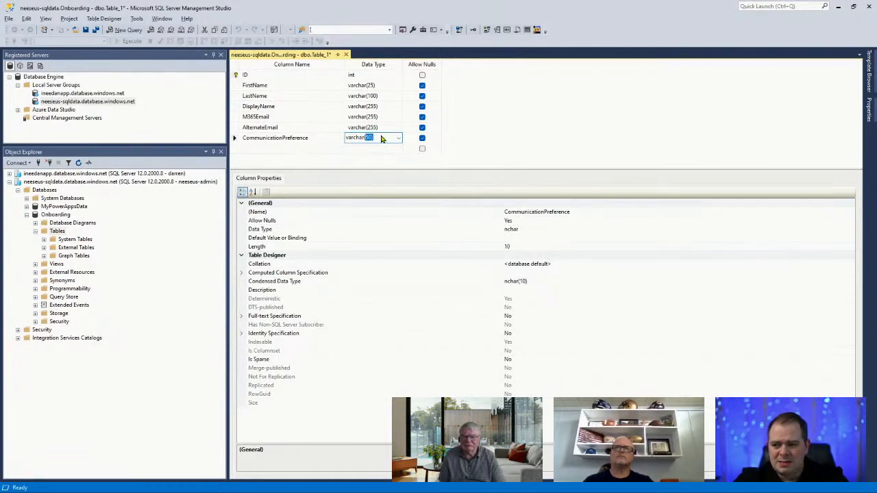
text((500))
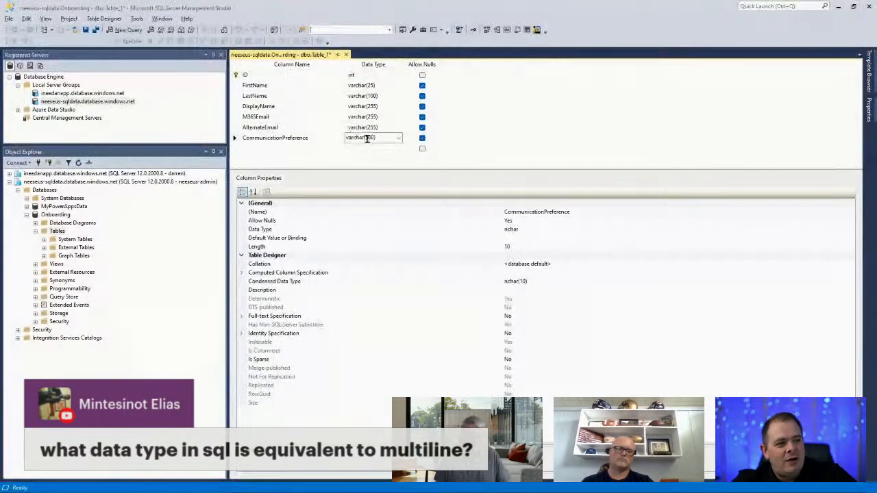
drag(364, 137, 391, 137)
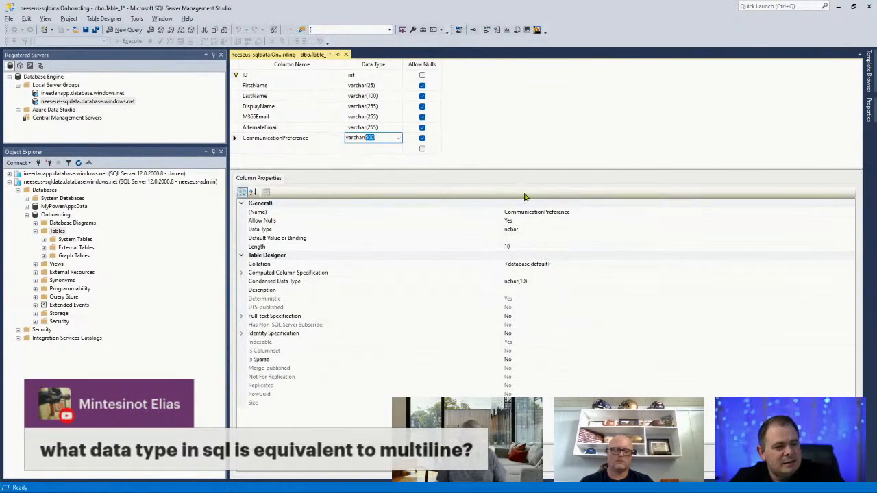
key(ctrl+a)
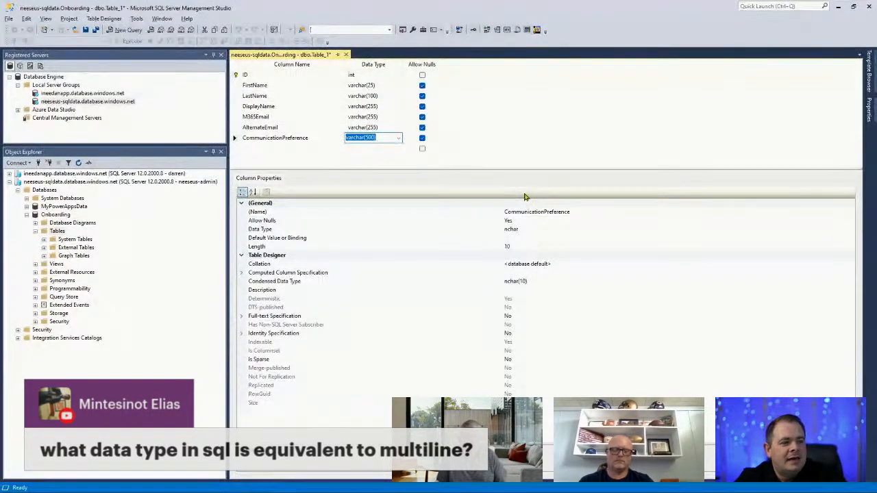
click(315, 152)
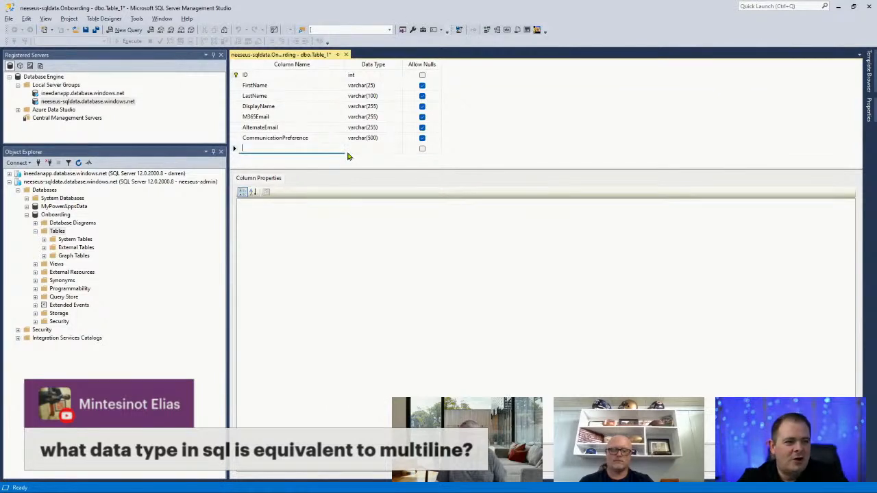
Name the new column UserNotes and give it a text data type
text(Comments)
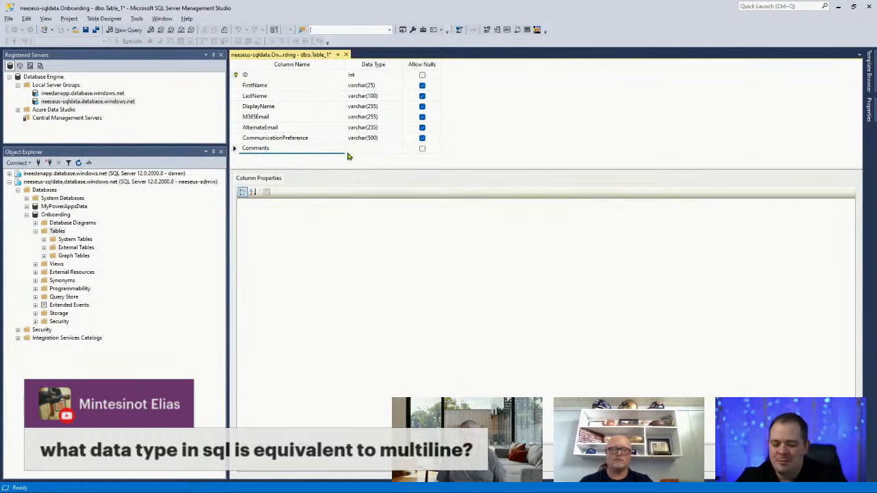
key(ctrl+a)
text(Notes)
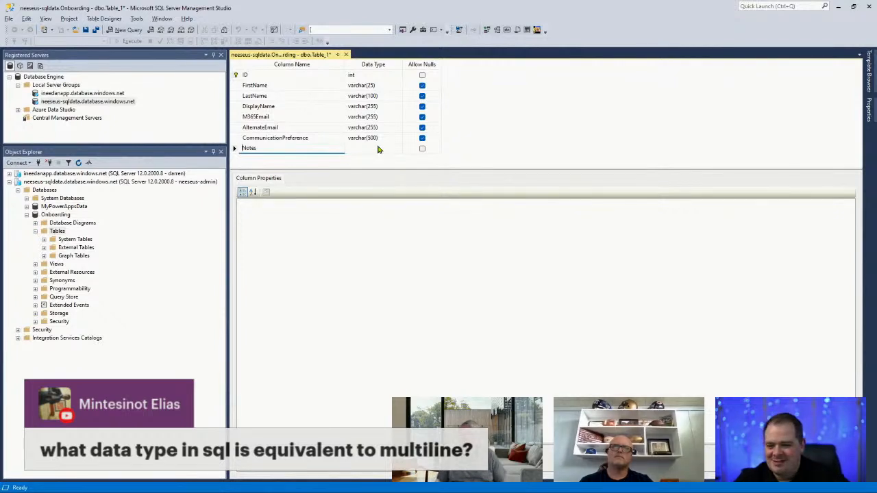
key(Home)
text(User)
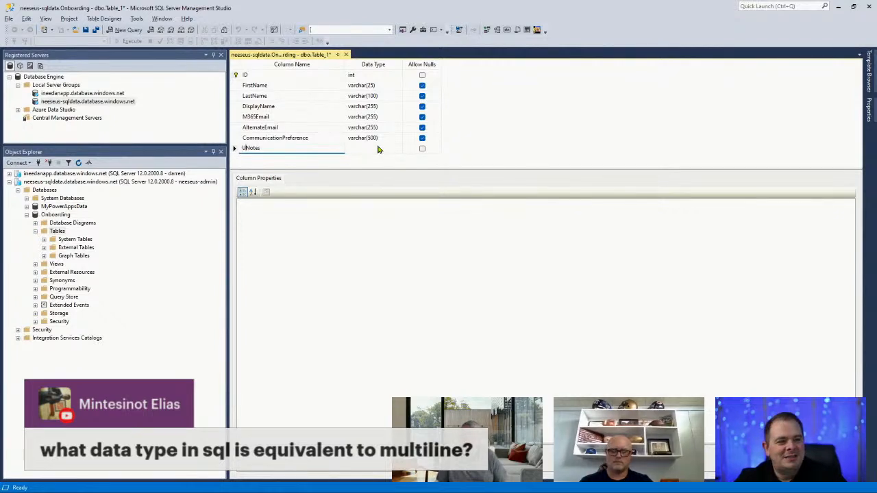
click(378, 150)
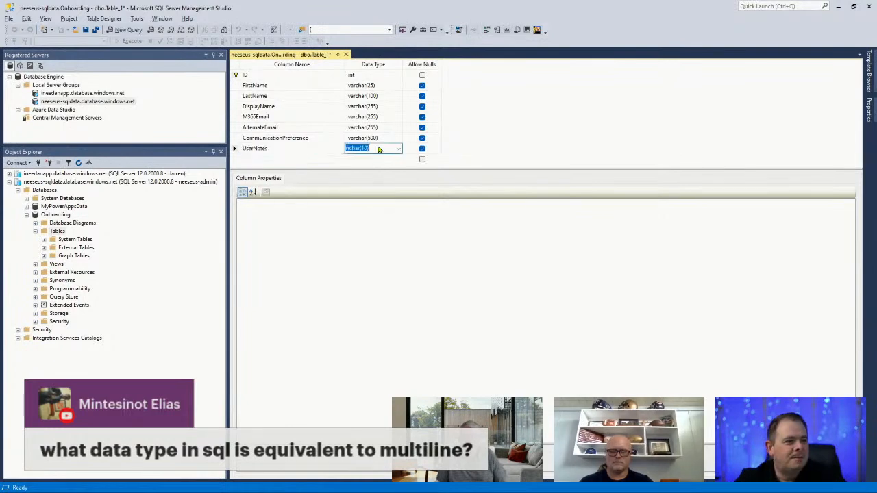
text(text)
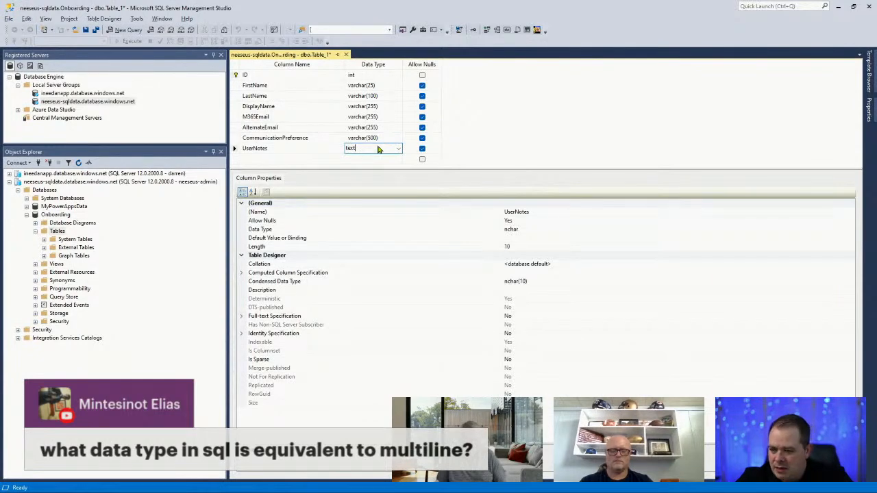
key(Tab)
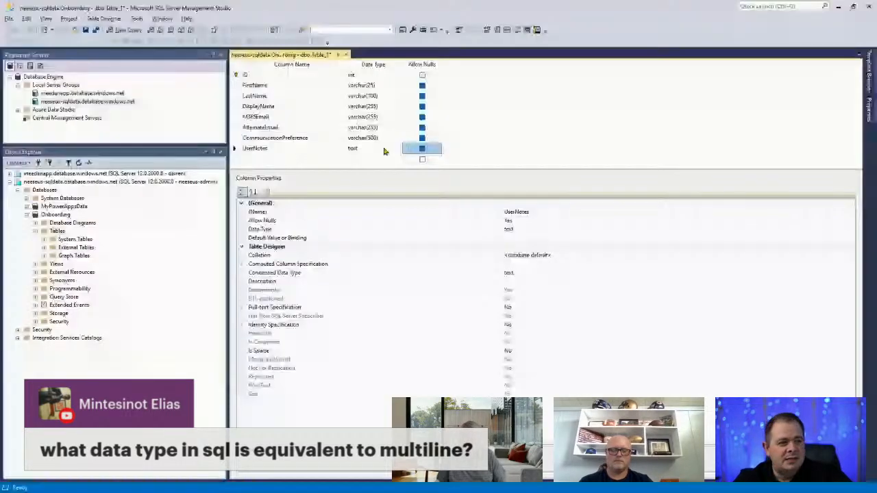
Retype UserNotes' data type, trying varchar(1000) before committing varchar(MAX)
click(384, 150)
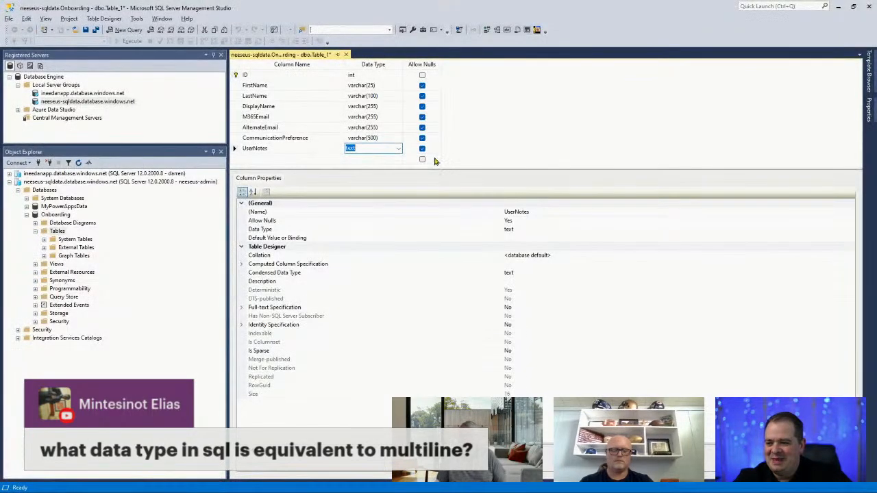
text(var)
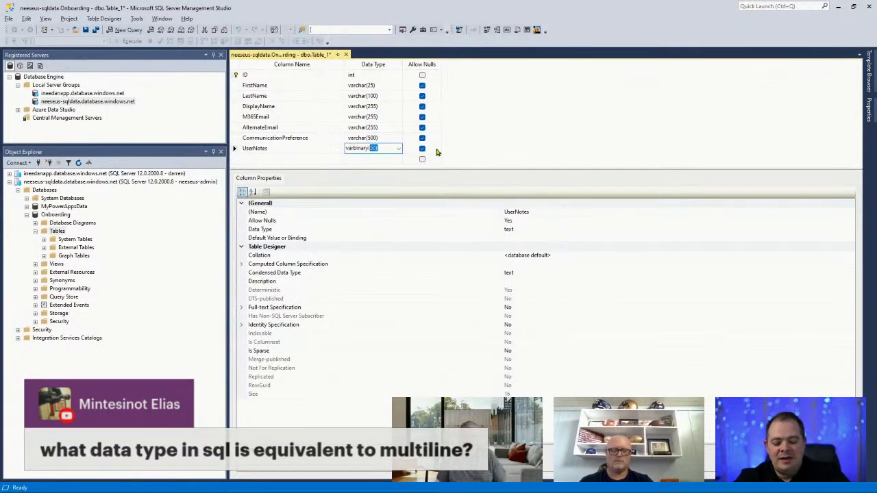
text(char)
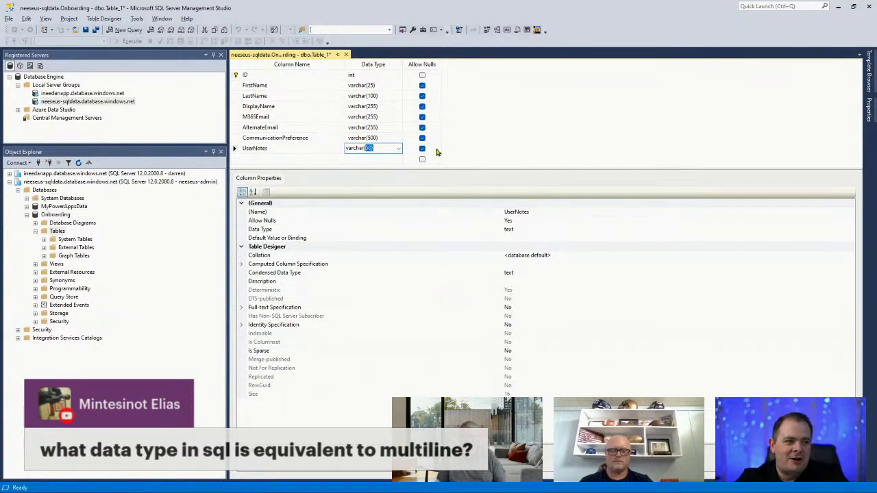
text((1000))
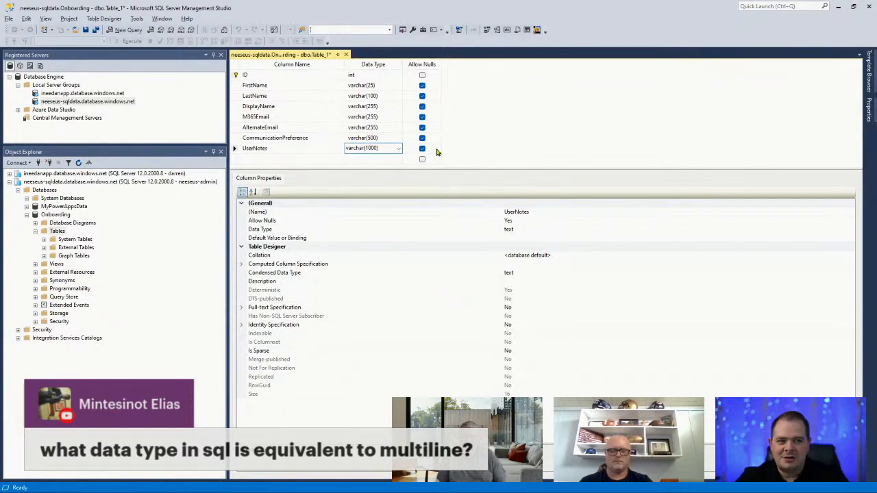
key(Left)
key(Left)
key(Left)
key(Left)
key(Left)
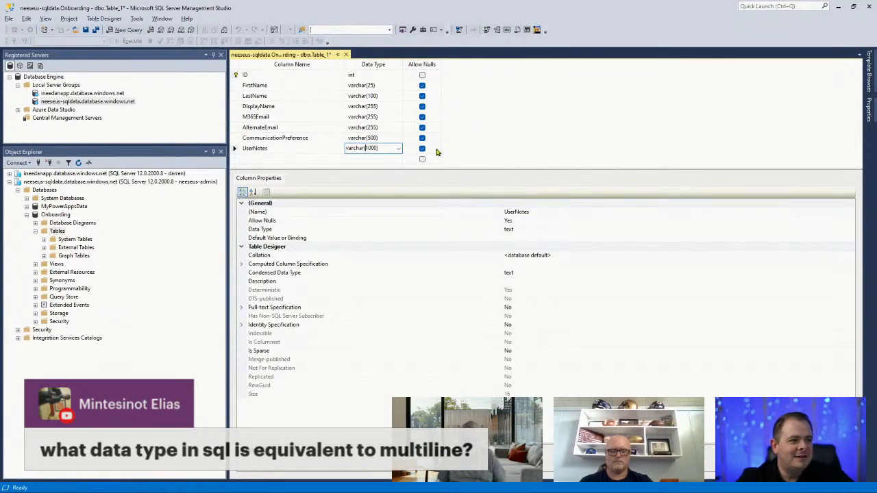
key(Delete)
text(4)
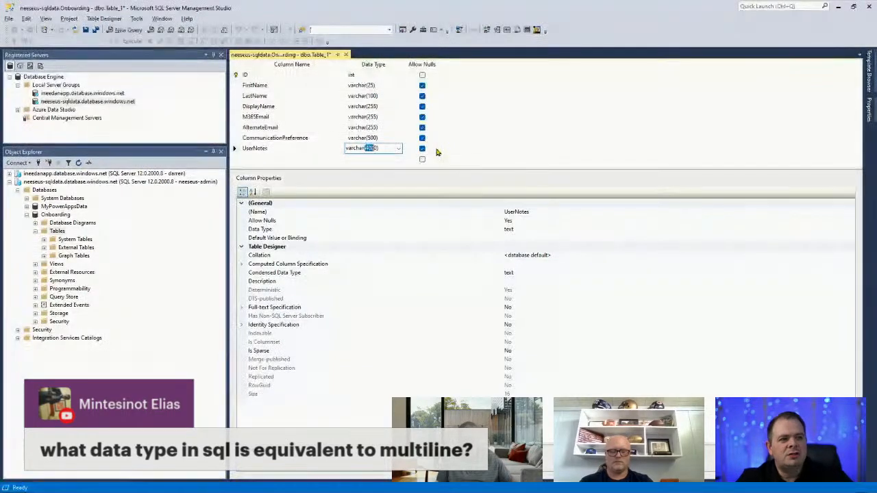
key(shift+End)
text(max))
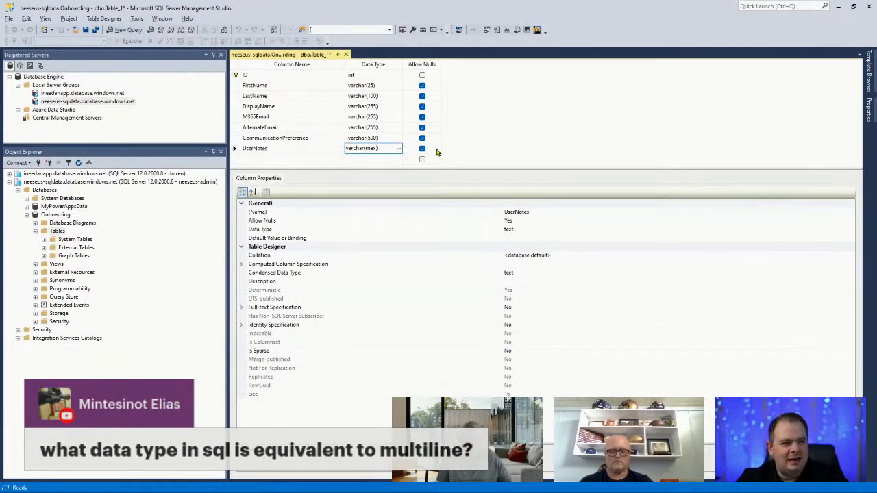
key(BackSpace)
key(BackSpace)
key(BackSpace)
key(BackSpace)
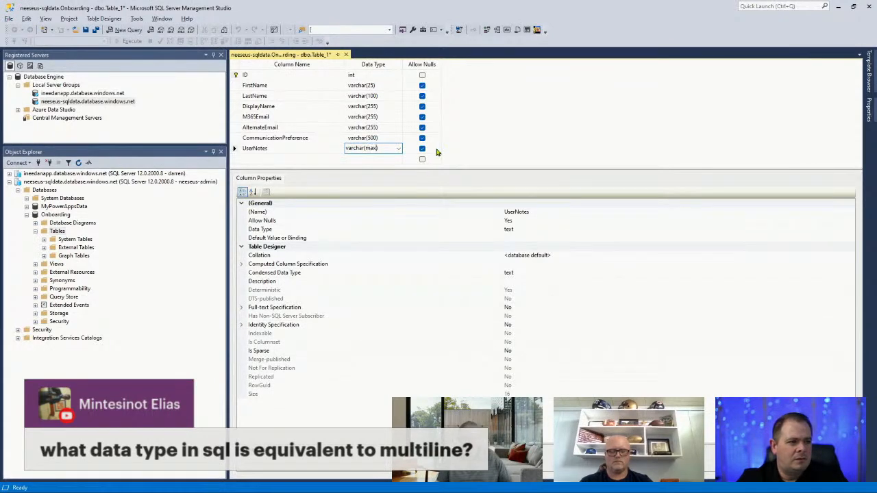
click(437, 152)
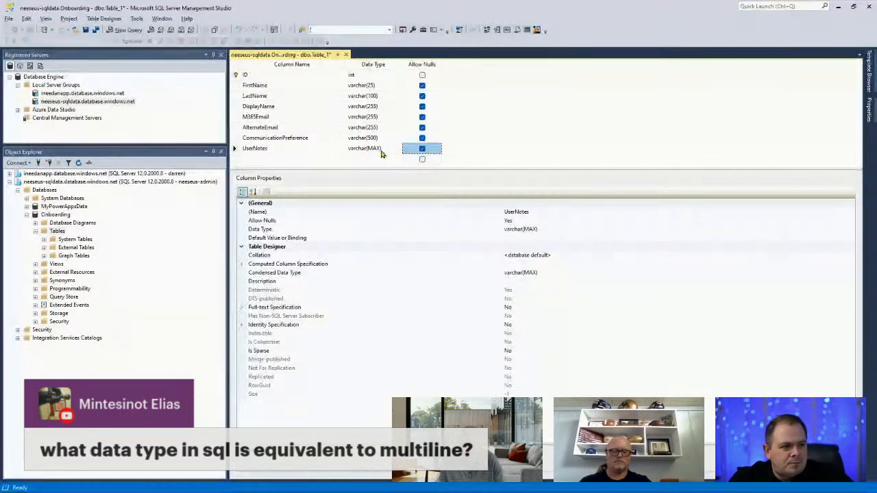
Change UserNotes' data type from varchar(MAX) to varchar(4000)
click(374, 148)
double_click(372, 148)
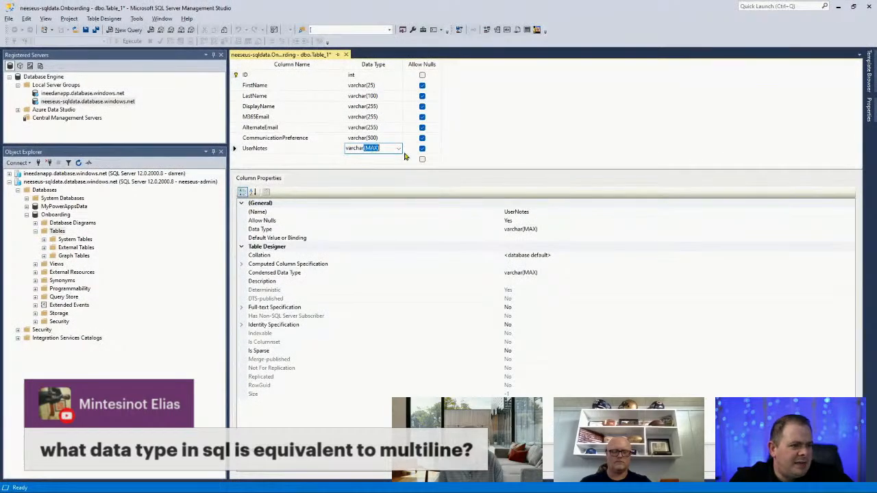
text((400)
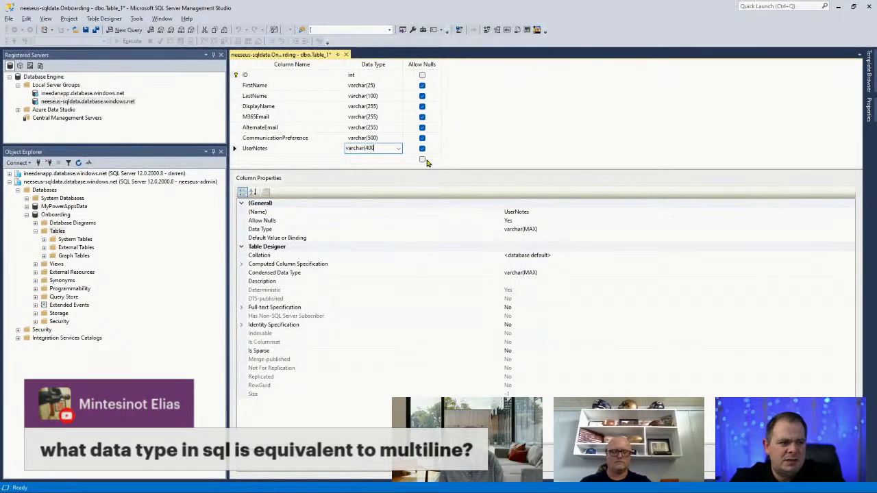
text(0))
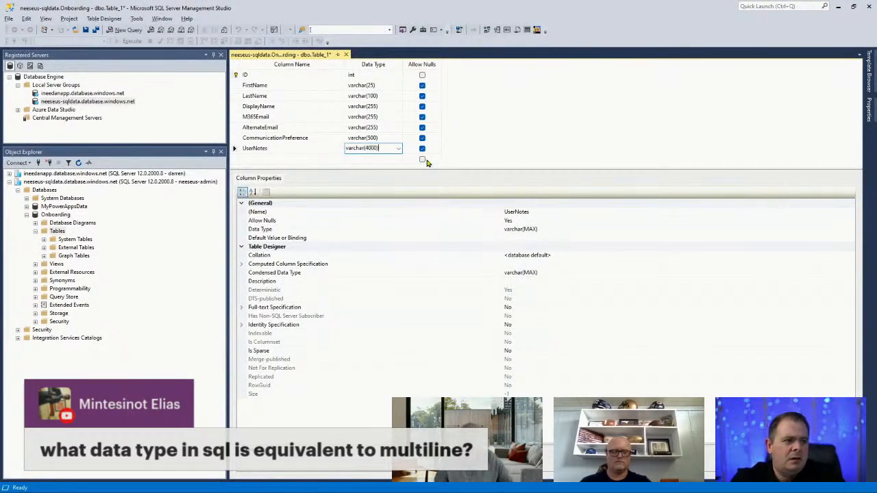
click(390, 158)
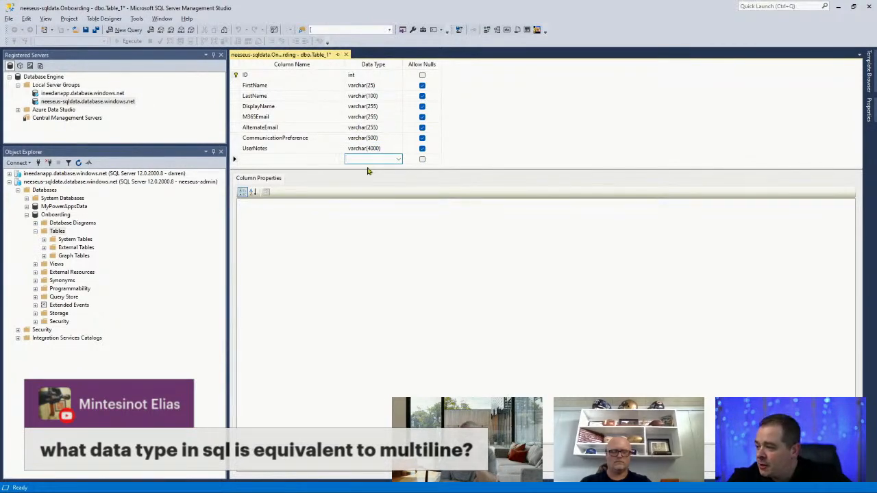
Add a MiddleInitial column, keeping the default nchar(10) data type
click(278, 158)
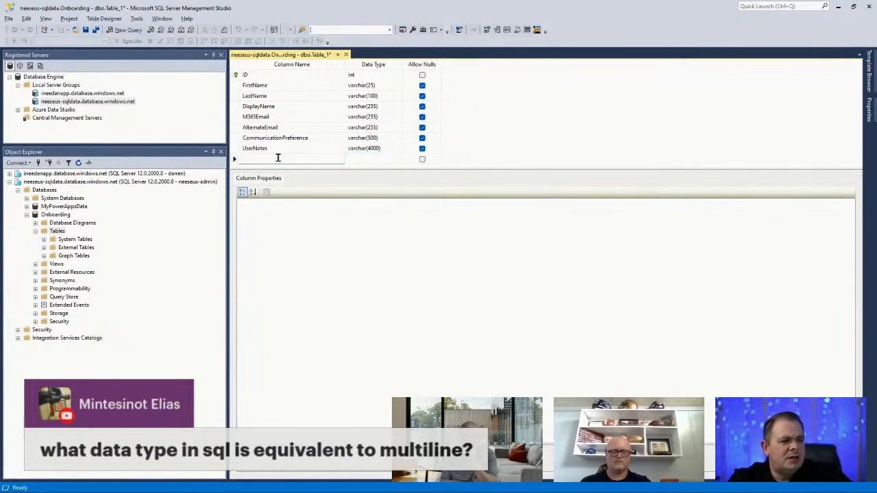
text(Mi)
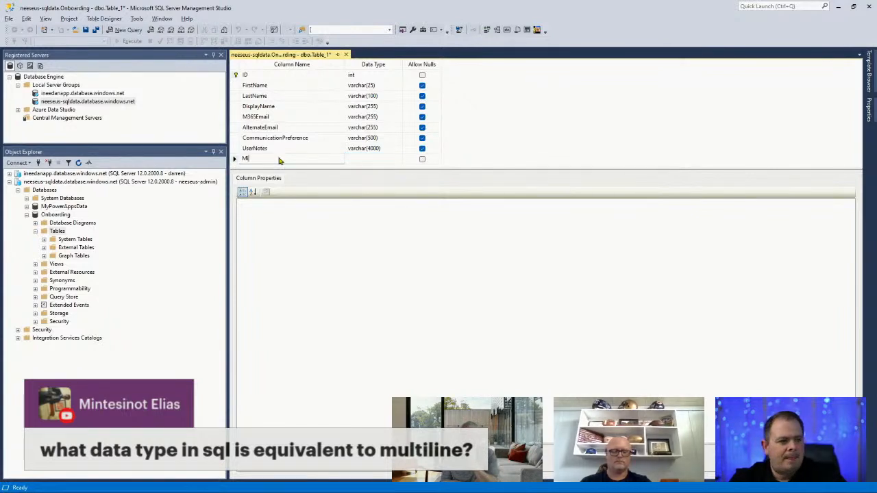
text(ddleInit)
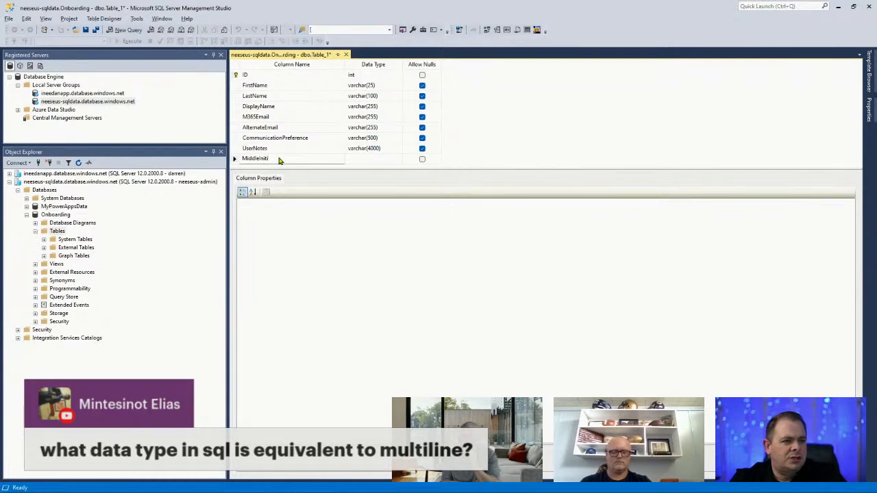
text(i)
key(BackSpace)
key(BackSpace)
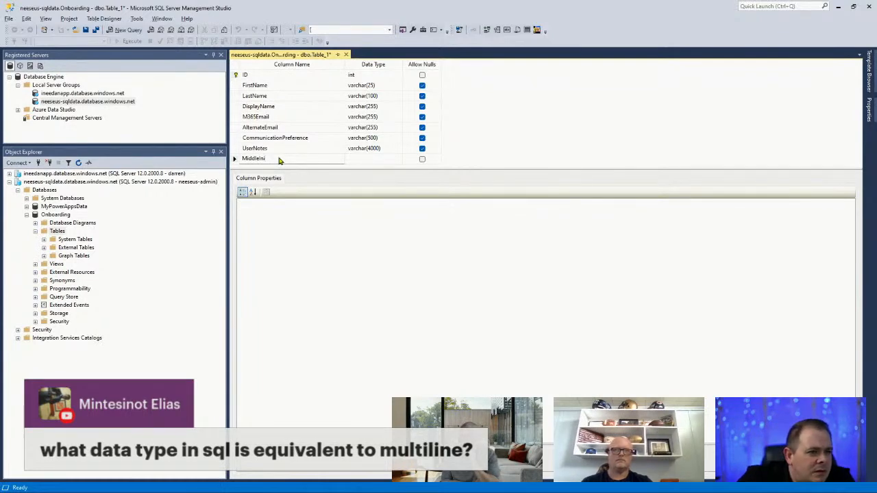
text(tial)
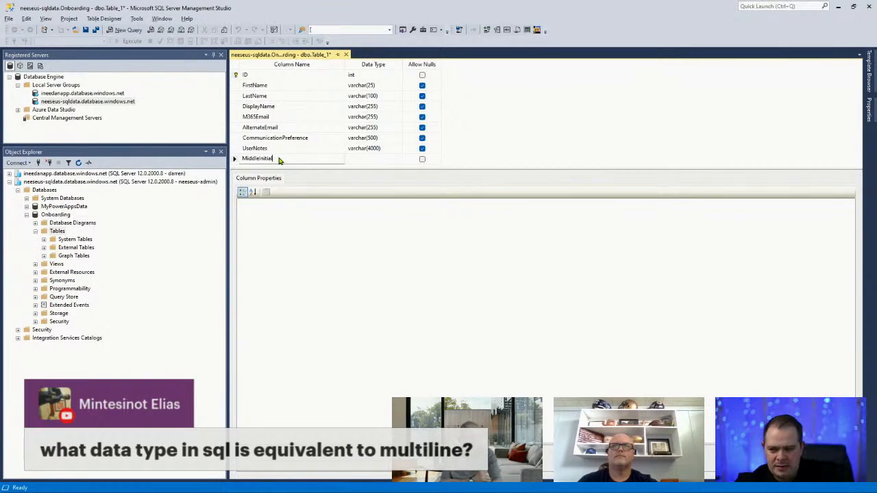
key(Tab)
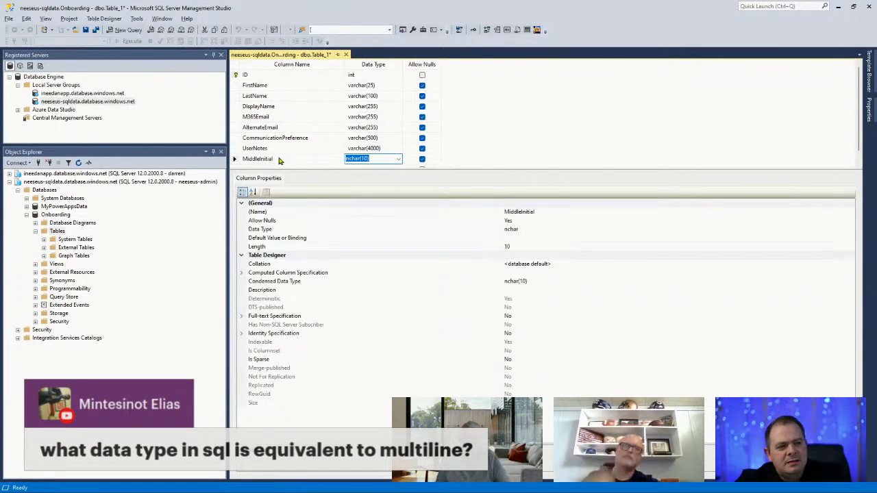
click(347, 158)
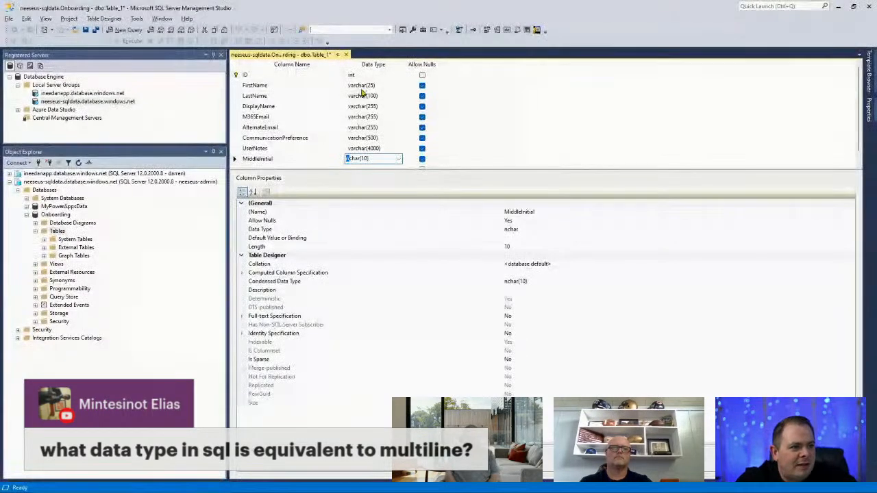
click(387, 85)
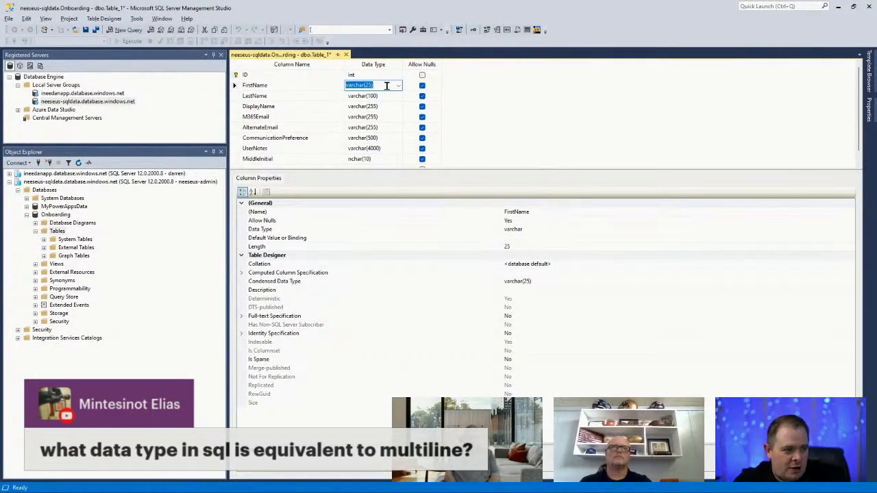
click(544, 228)
click(848, 230)
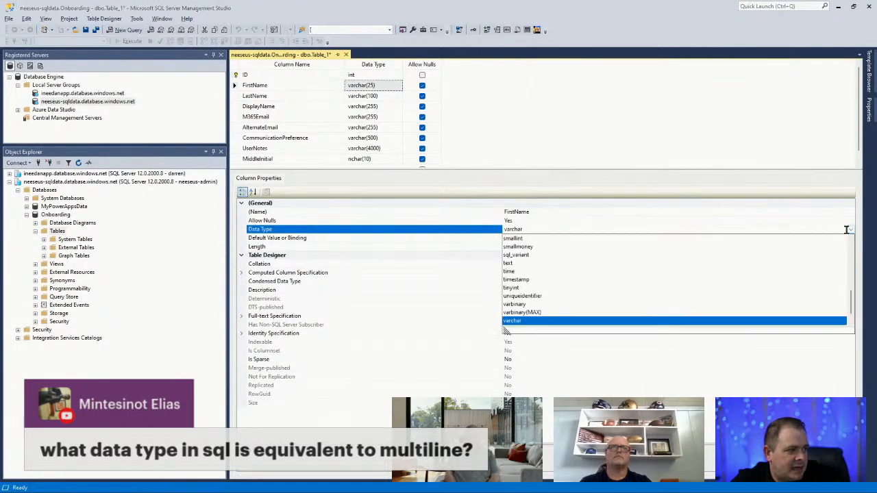
drag(505, 330, 377, 388)
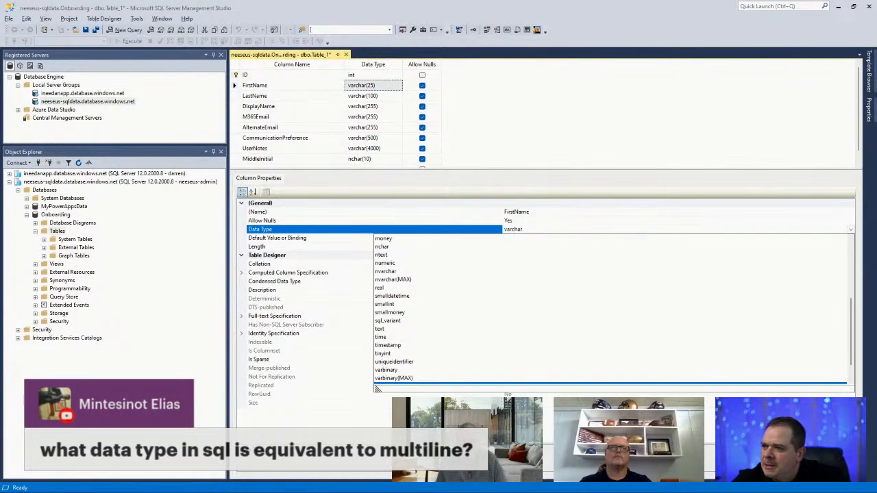
key(Escape)
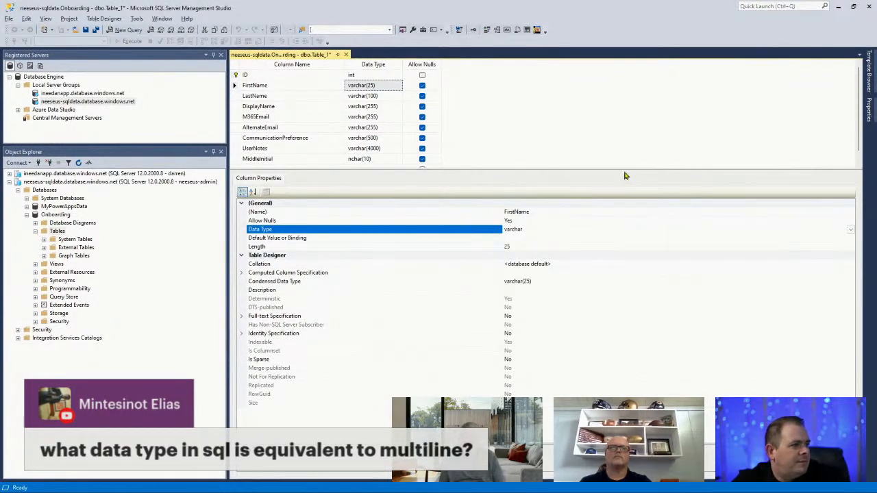
drag(625, 169, 614, 77)
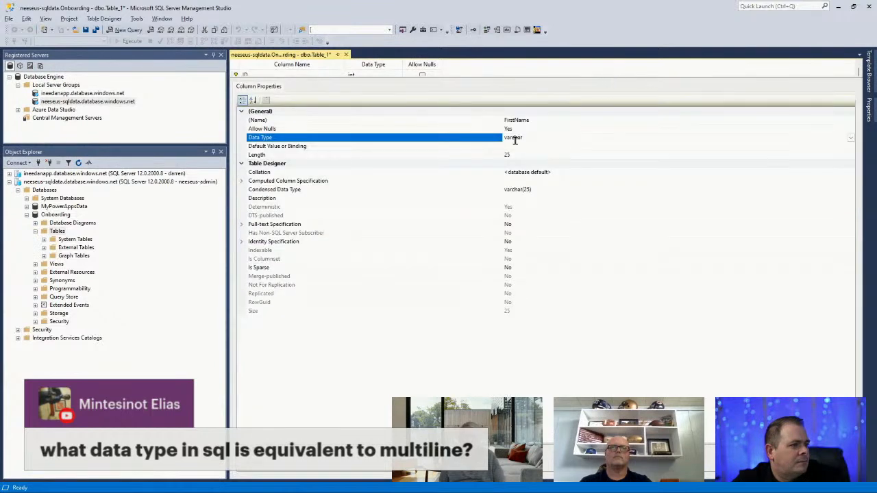
click(850, 138)
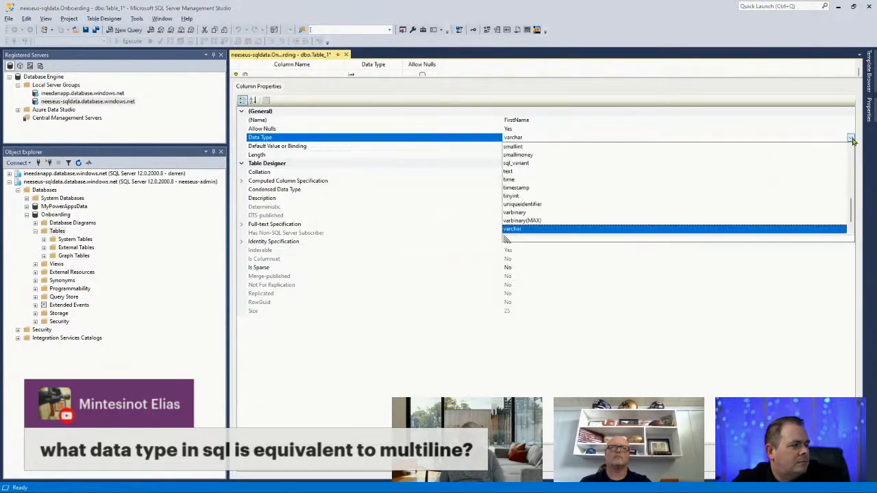
drag(503, 239, 344, 430)
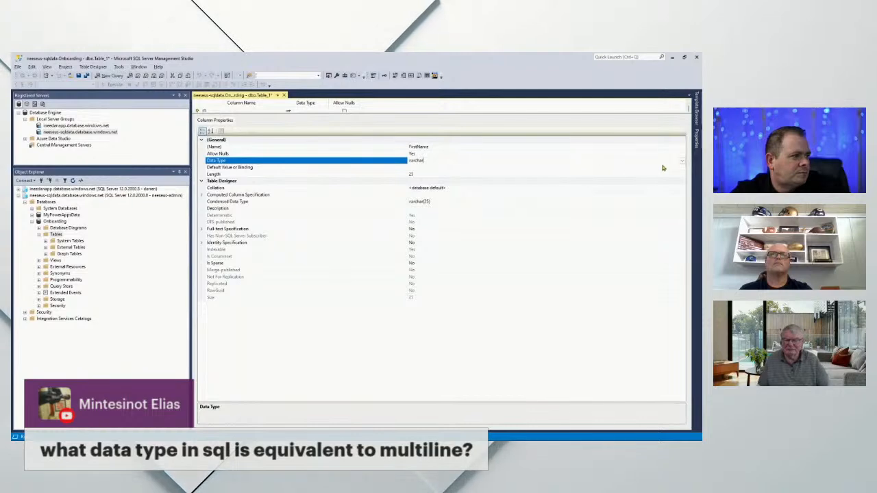
click(682, 160)
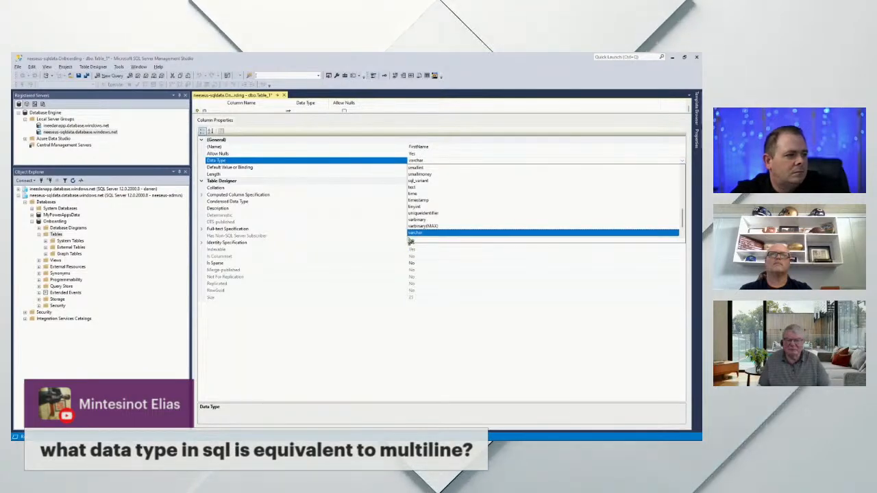
drag(410, 240, 279, 420)
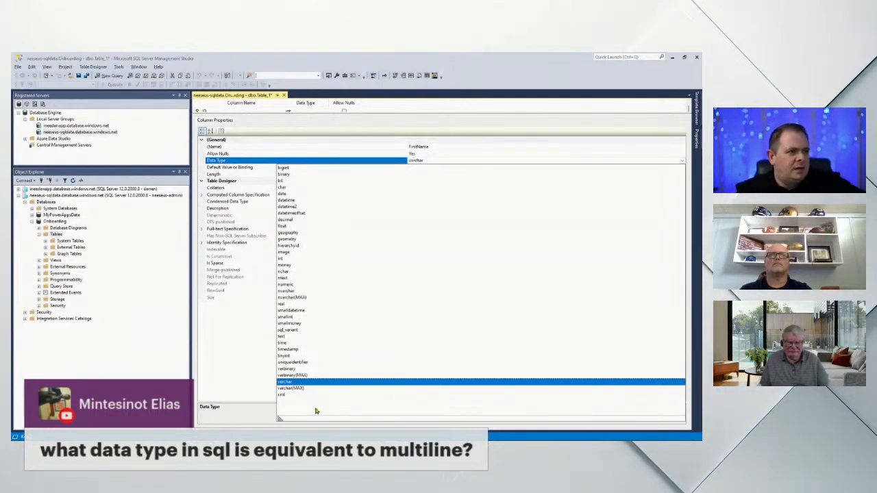
click(472, 113)
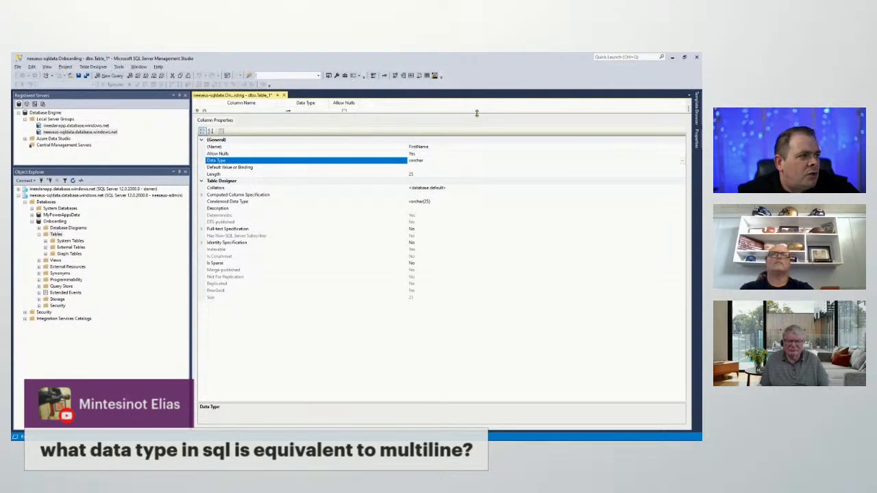
Resize the designer panes to show the column grid and enlarge Column Properties
drag(476, 113, 461, 285)
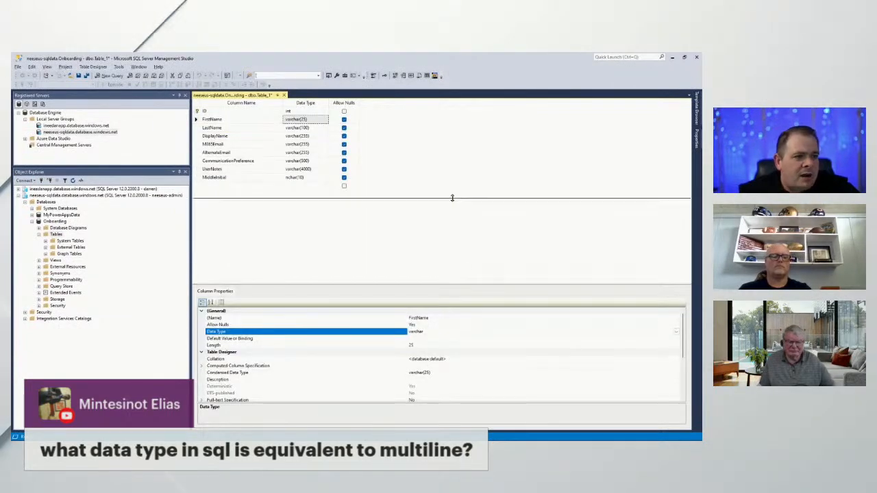
drag(452, 198, 453, 204)
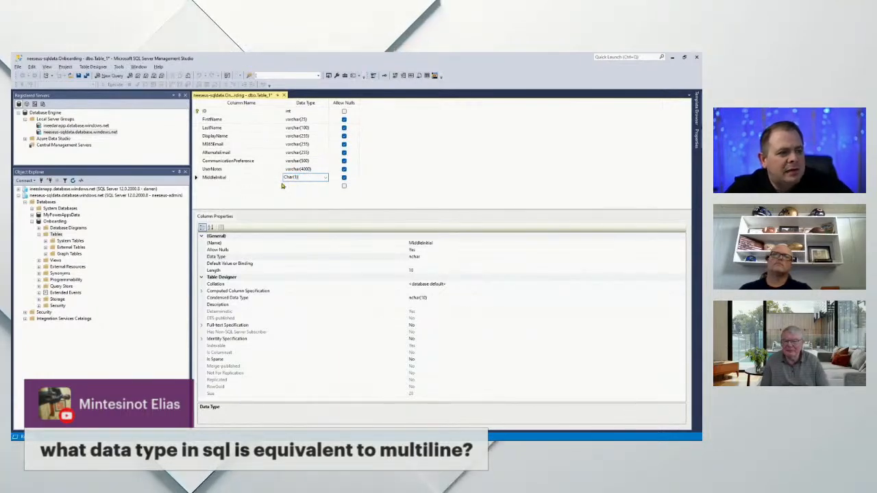
Commit char(1) for MiddleInitial and move that row up just below FirstName
click(196, 178)
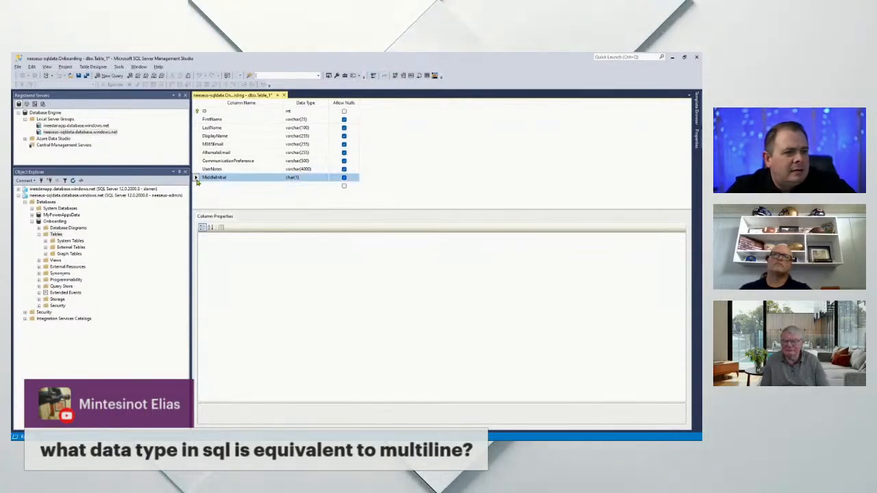
drag(196, 179, 197, 128)
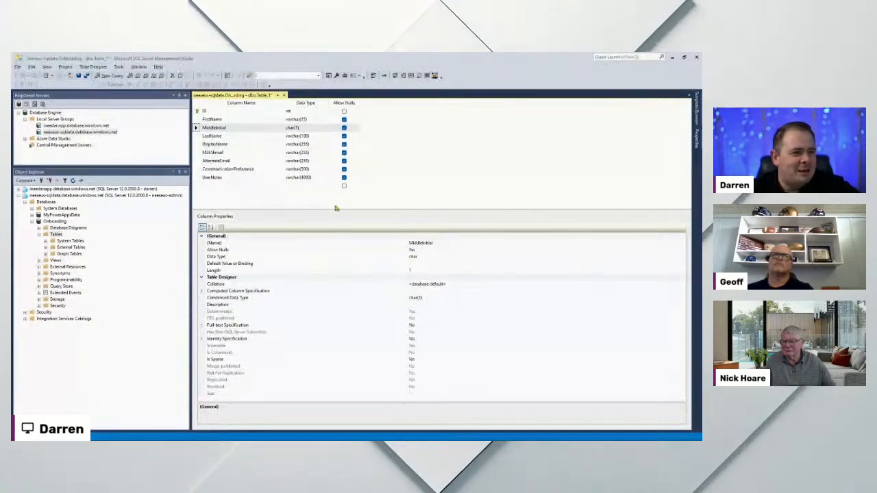
drag(344, 208, 344, 209)
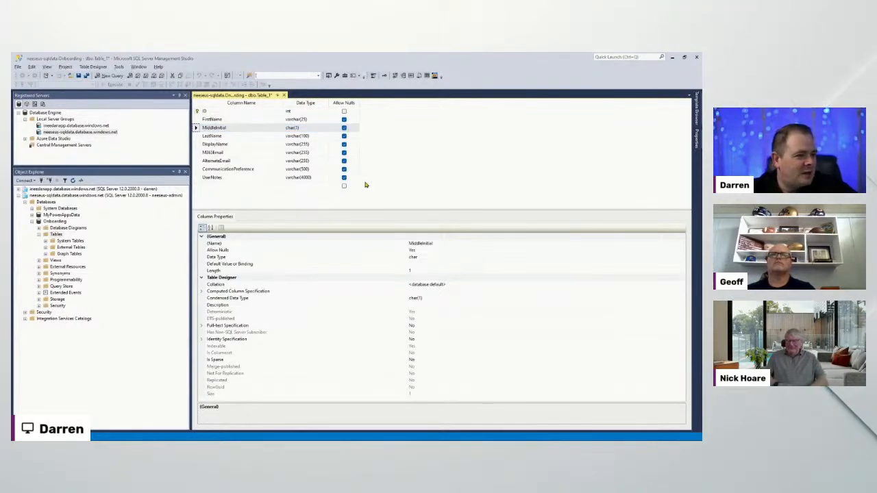
Add a nullable InternalNotes varchar(4000) column directly below UserNotes
click(236, 185)
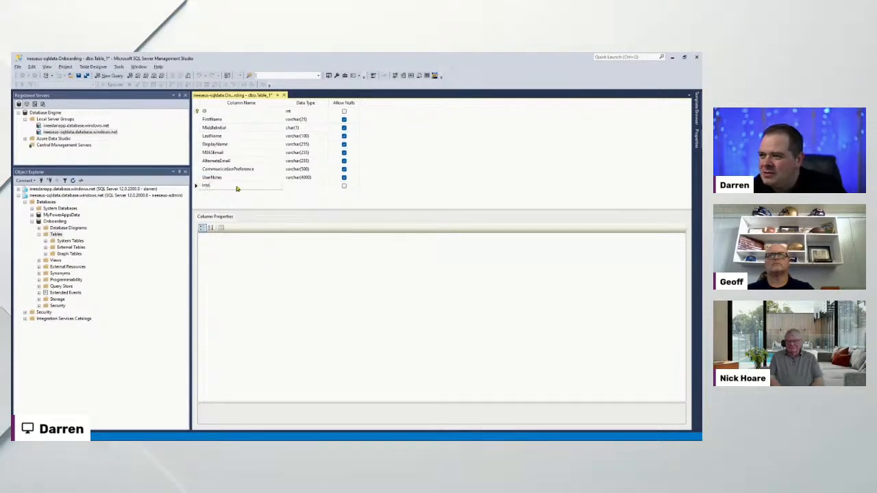
text(InternalNotes)
key(Tab)
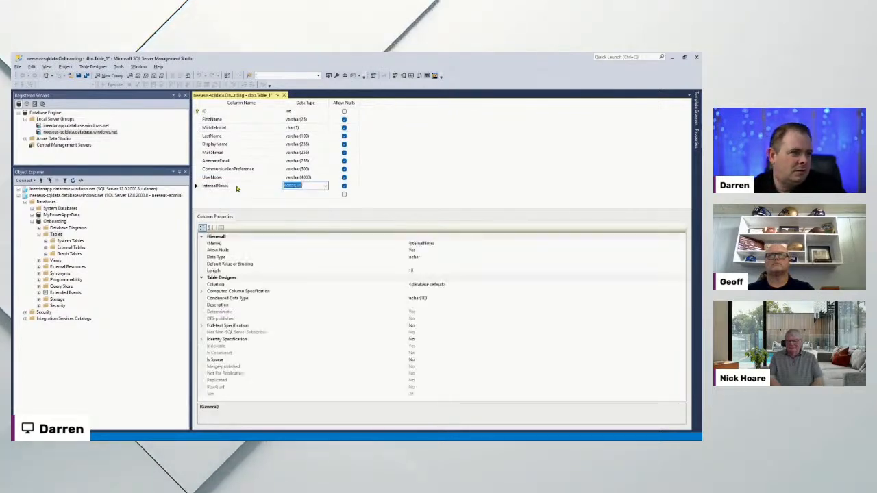
text(varchar(4)
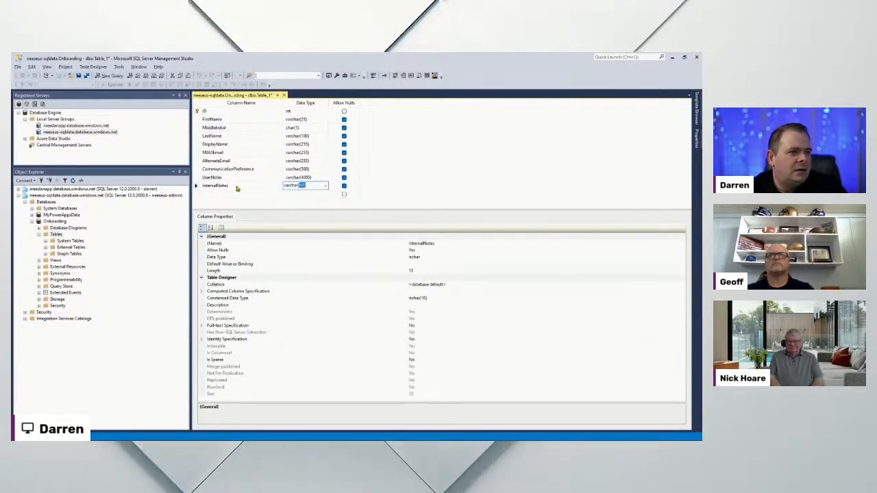
text(00)
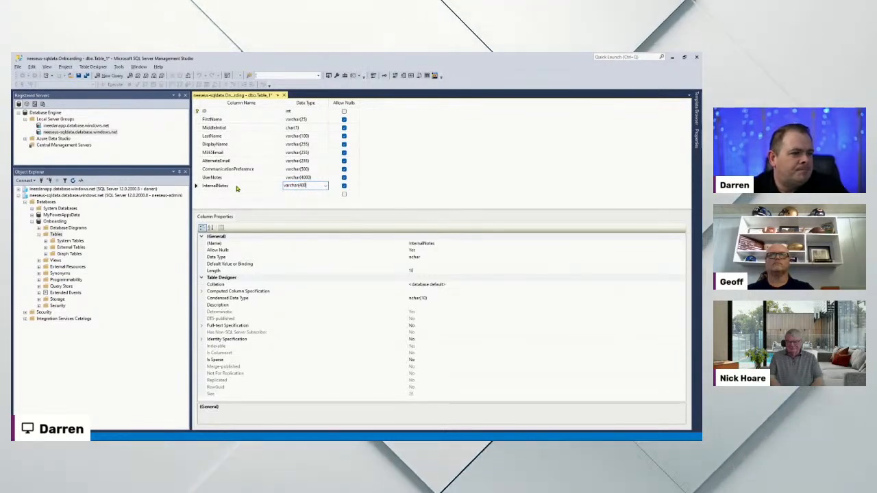
text(0))
key(Return)
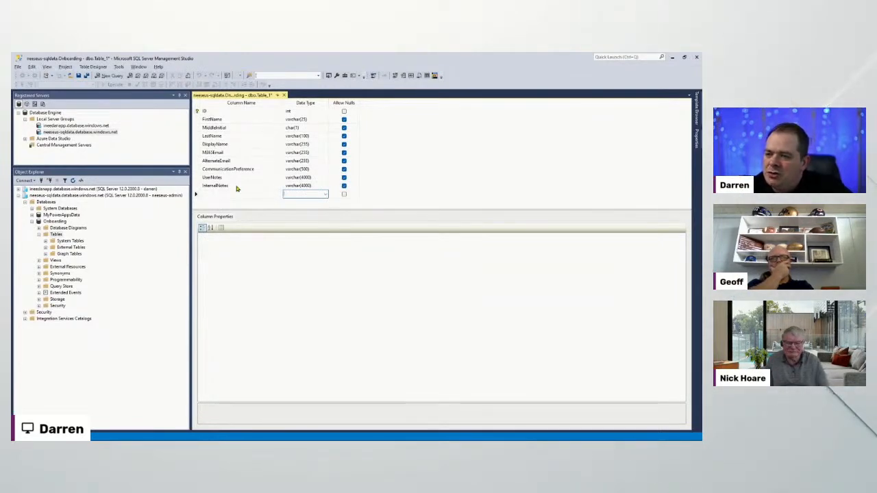
click(312, 186)
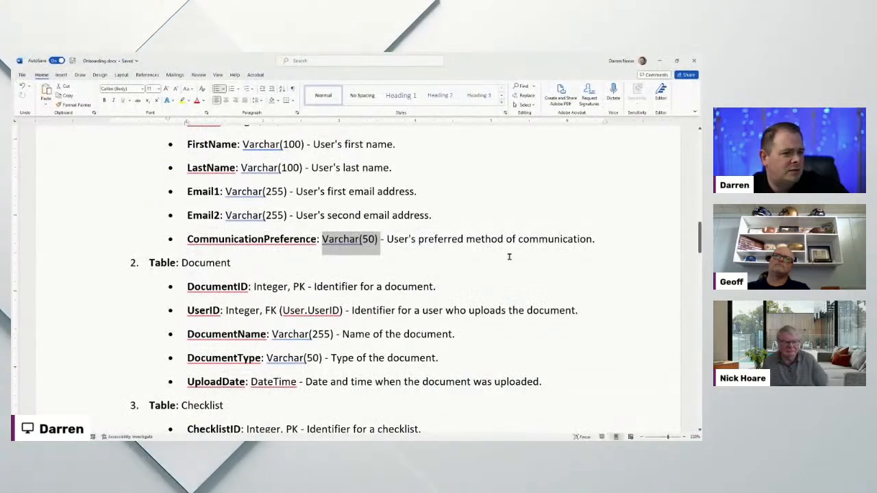
scroll(417, 229, up, 2)
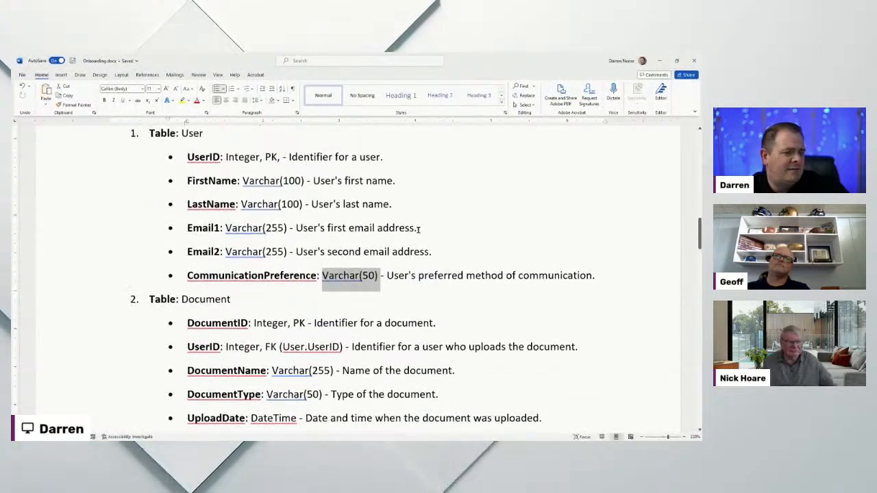
click(659, 61)
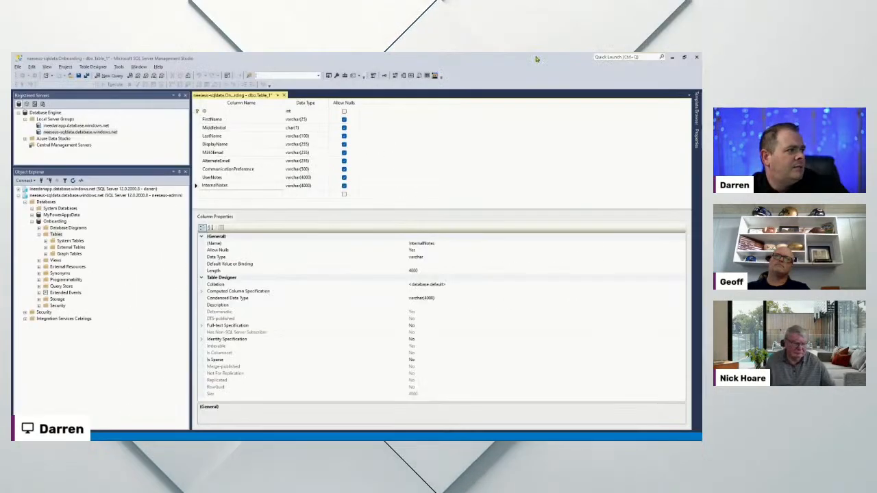
Select the Column Name cell of the empty row below InternalNotes
click(220, 196)
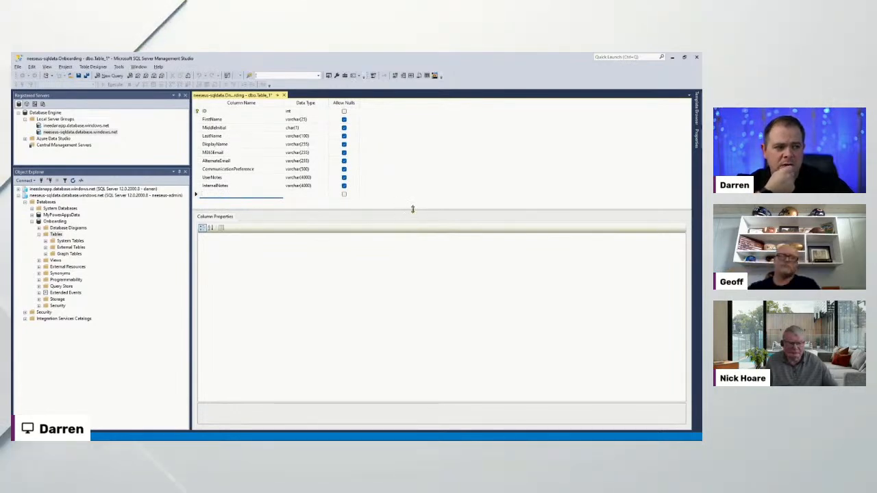
Name a new column Image and first give it a text data type
drag(412, 208, 413, 228)
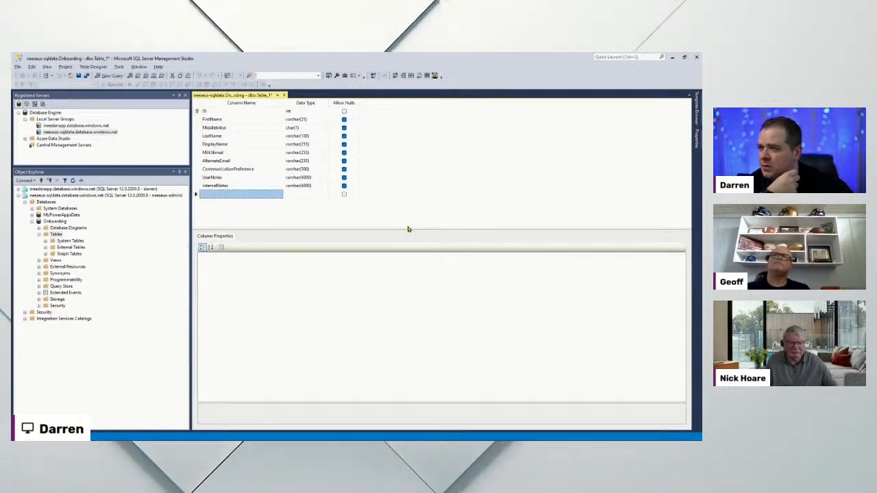
click(271, 195)
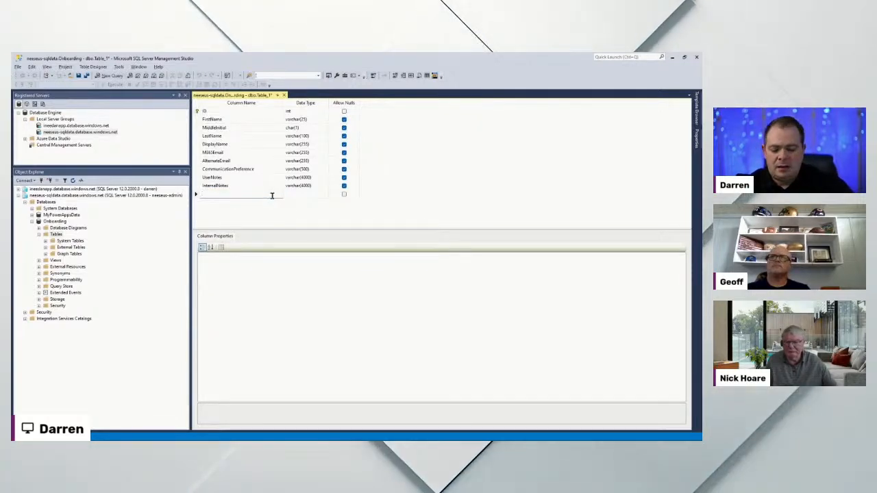
text(Image)
key(Tab)
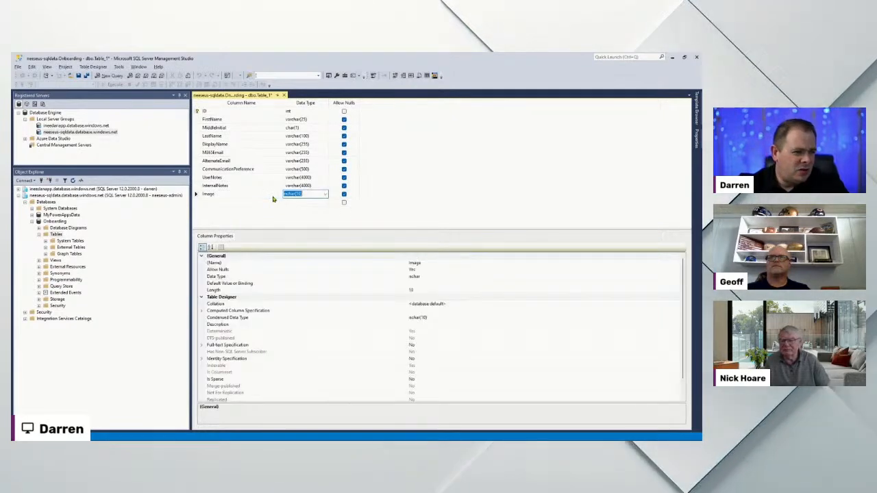
text(bin)
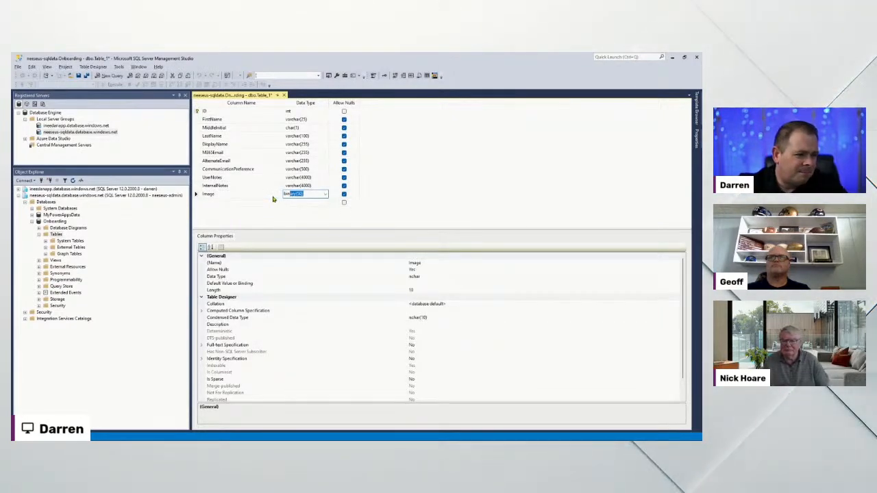
click(326, 196)
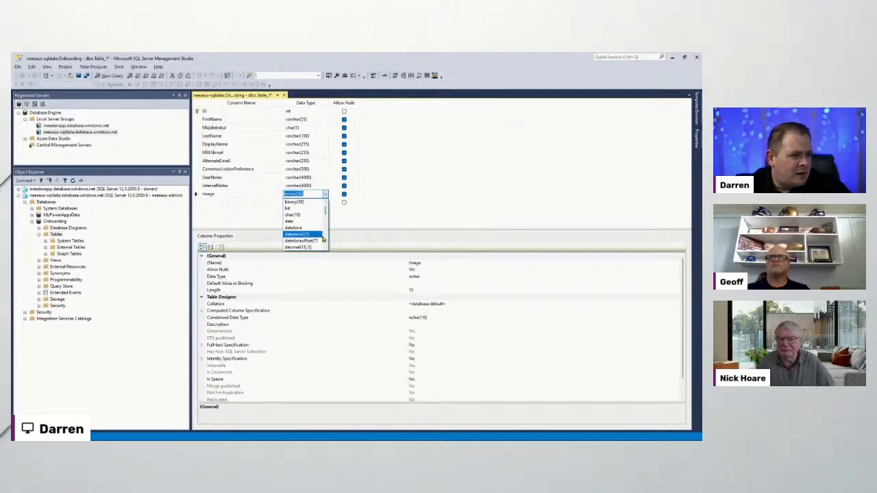
drag(326, 213, 326, 210)
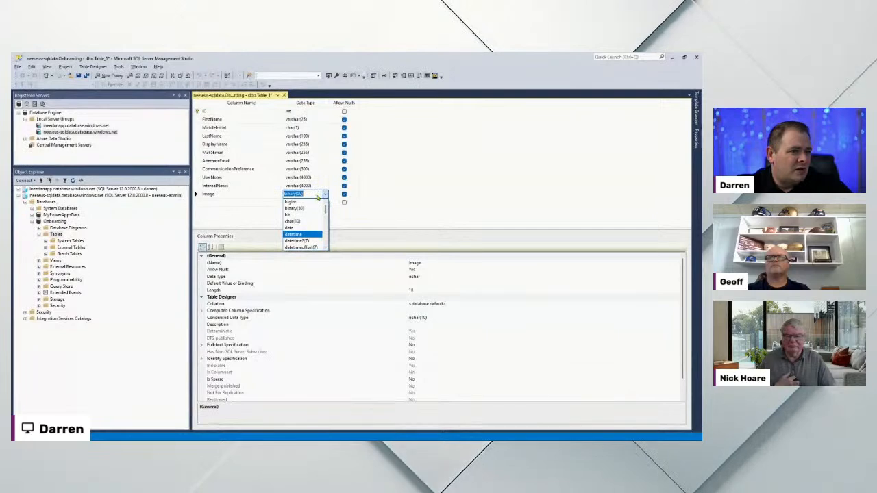
text(text)
click(410, 206)
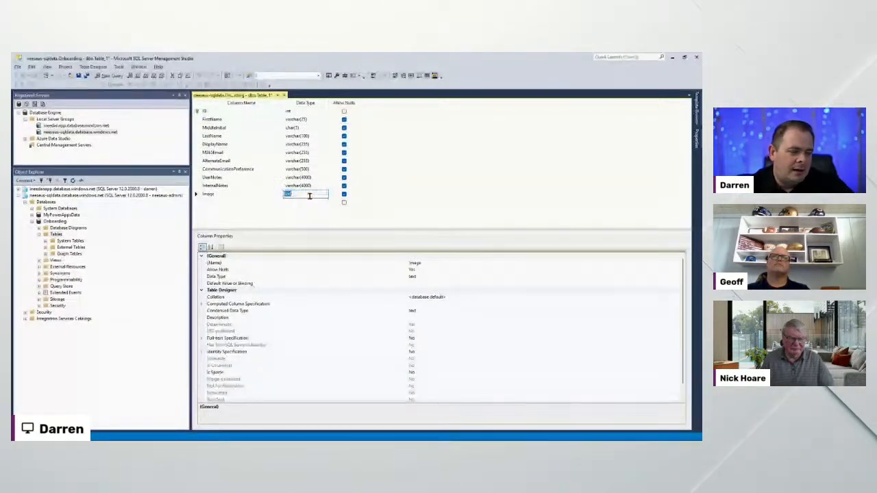
Change the Image column's data type to image
click(323, 196)
click(325, 195)
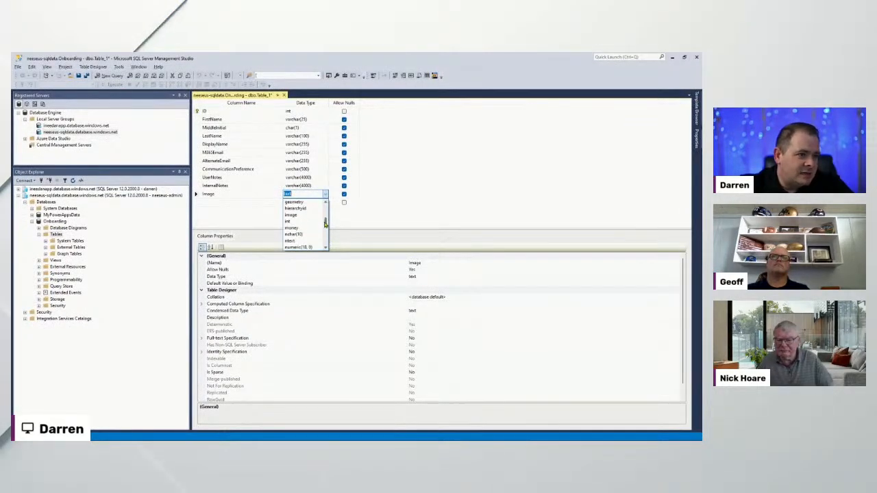
click(312, 217)
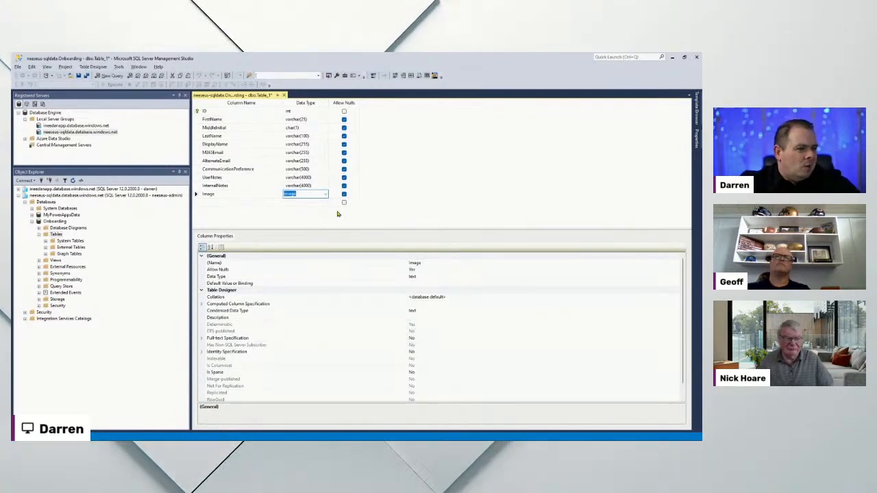
click(252, 194)
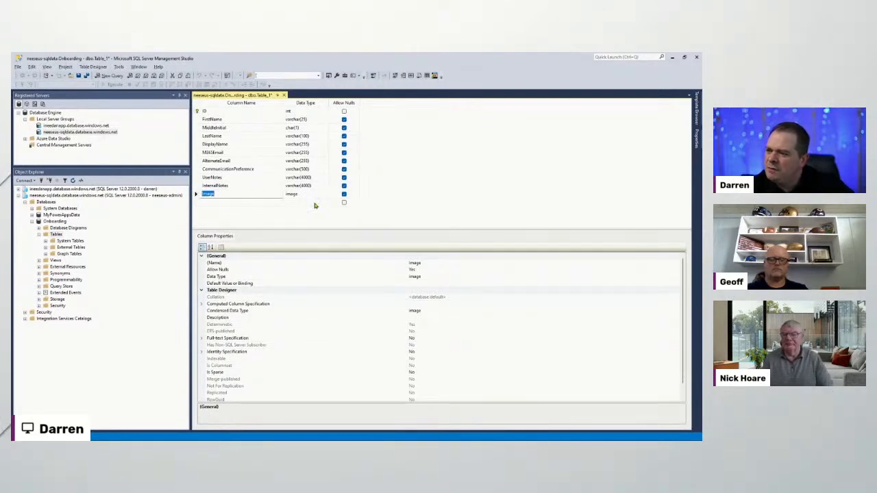
click(253, 199)
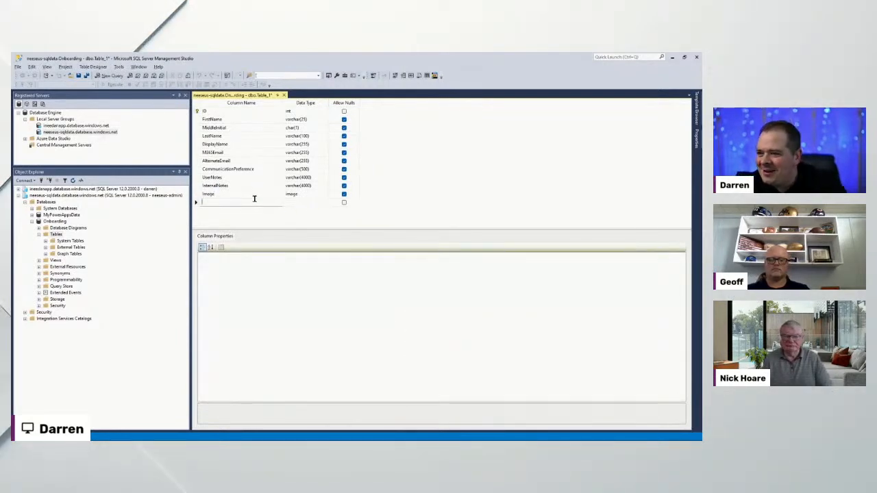
Make CreatedOn a datetime column and add a nullable CreatedBy varchar(255) column below it
text(Cleate)
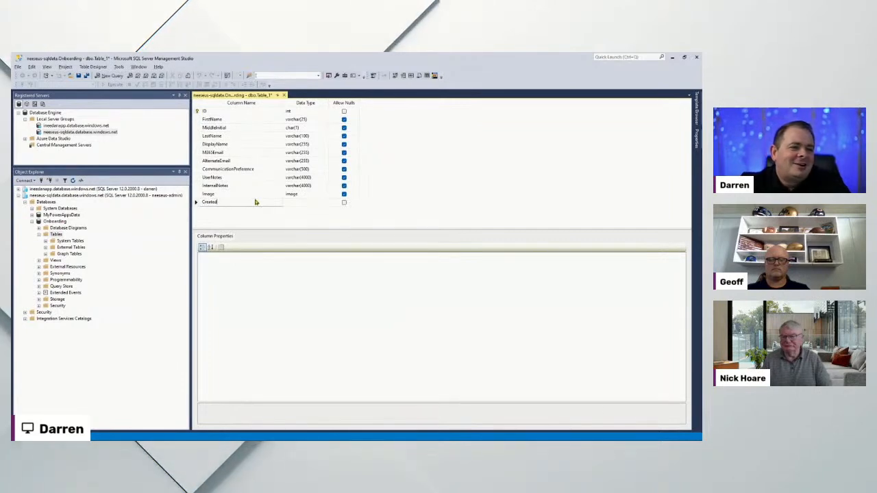
text(dOn)
key(Tab)
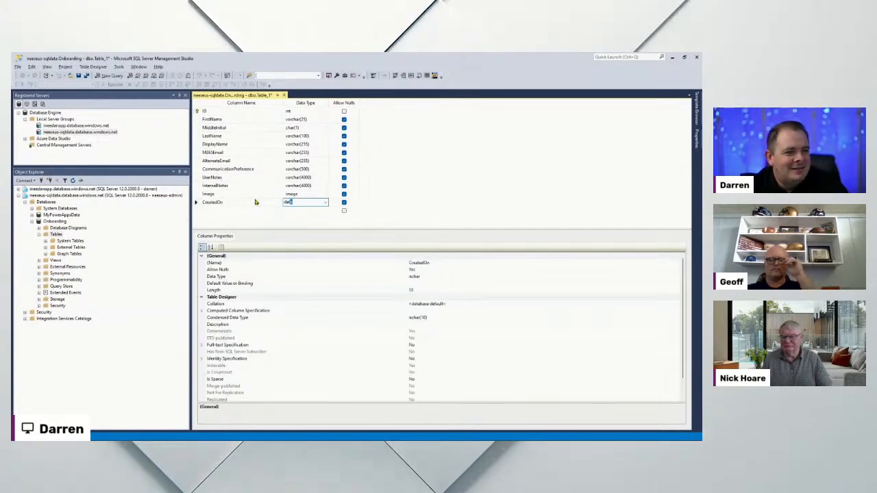
text(datetime)
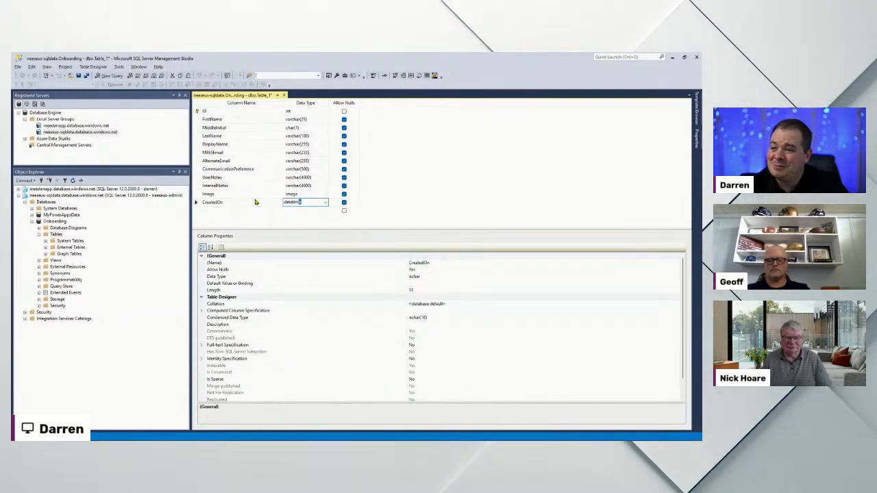
key(Tab)
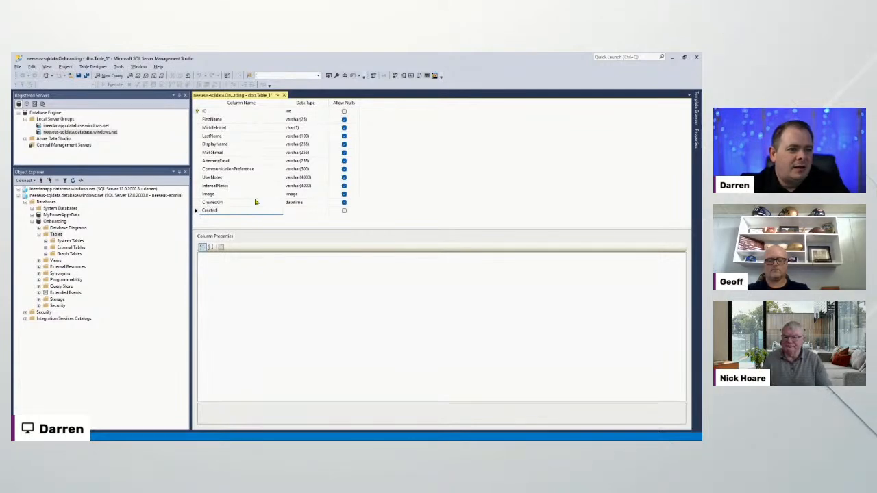
key(Tab)
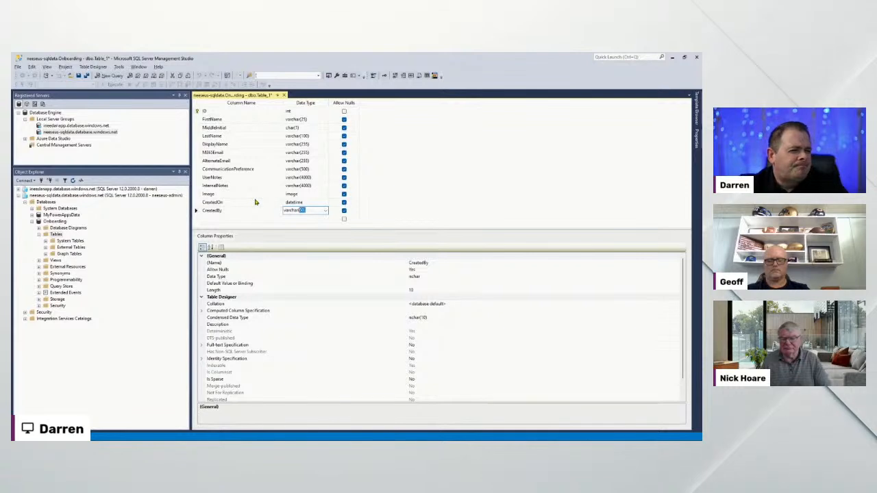
text(255)
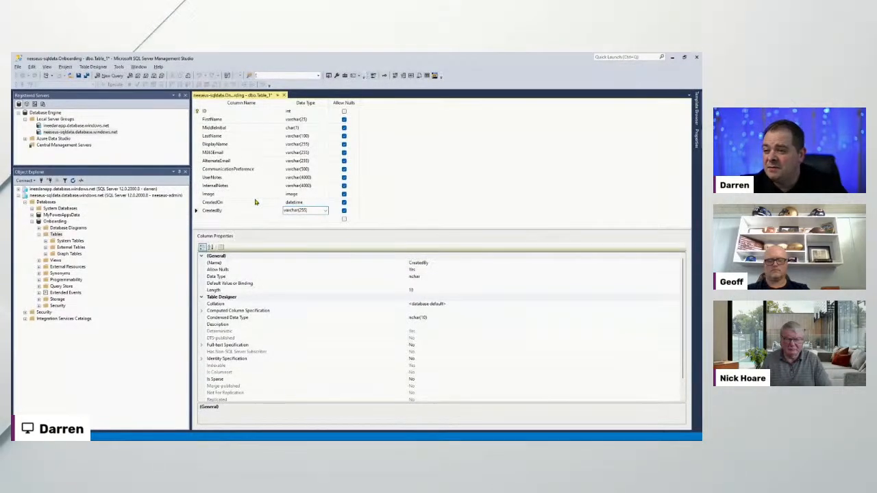
key(Tab)
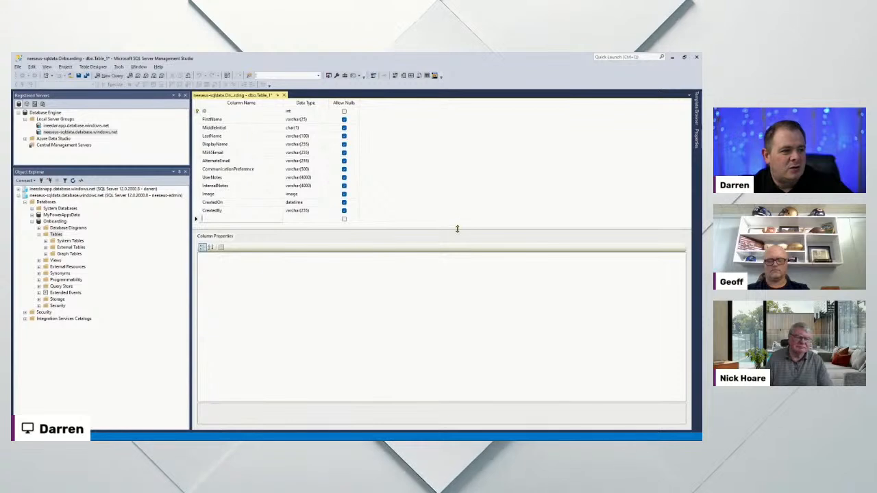
Enlarge the column grid and add a LastModifiedOn column of type datetime
drag(463, 262, 464, 263)
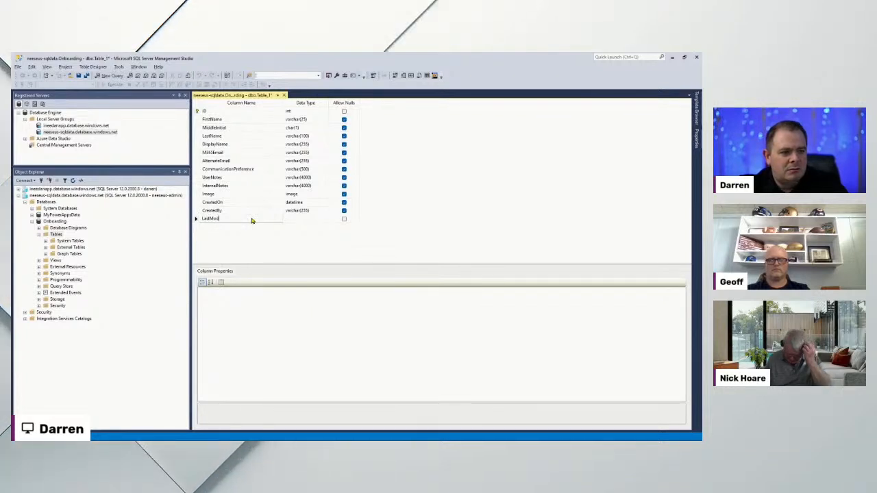
text(ifiedOn)
key(Tab)
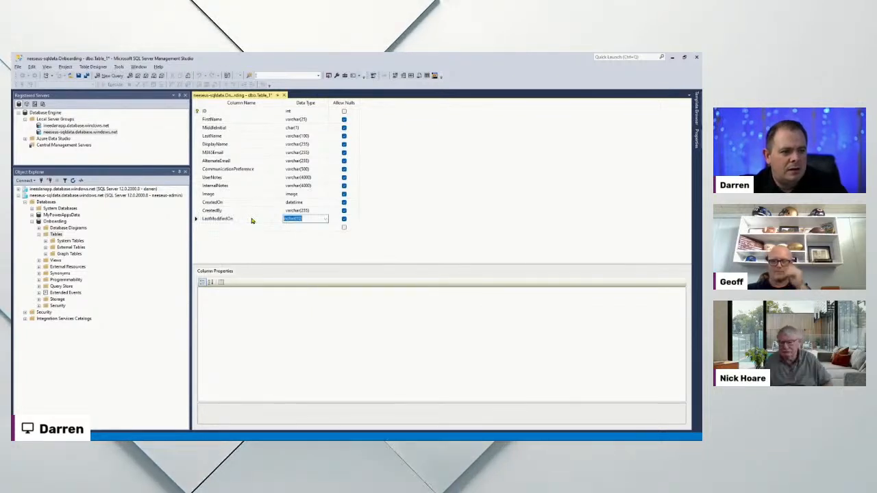
text(datetime)
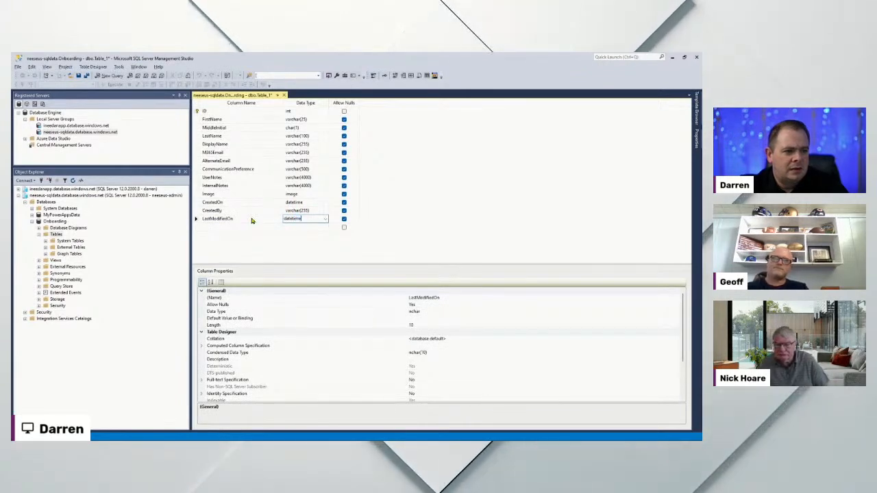
key(Tab)
key(Tab)
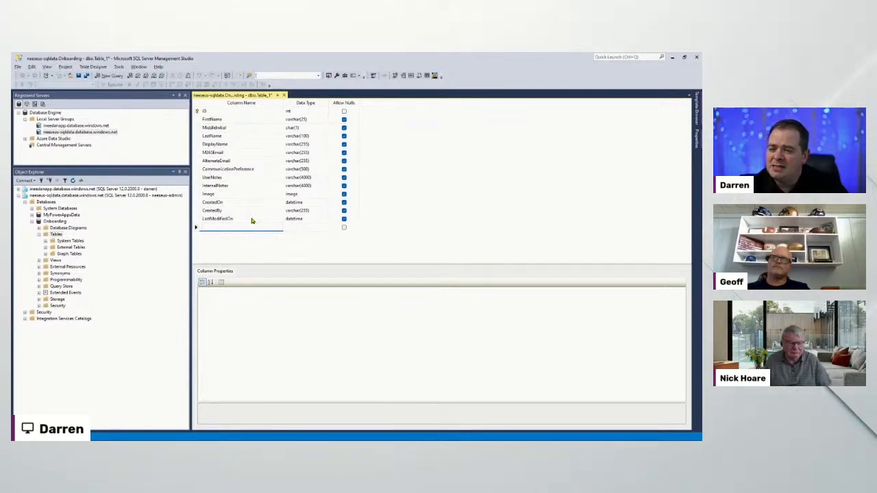
Review the column properties of ID, CreatedOn and LastModifiedOn
click(198, 112)
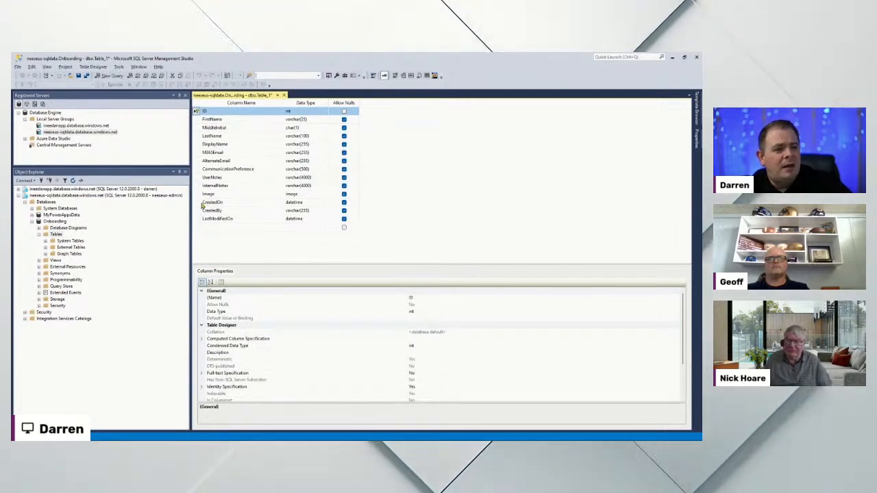
click(219, 227)
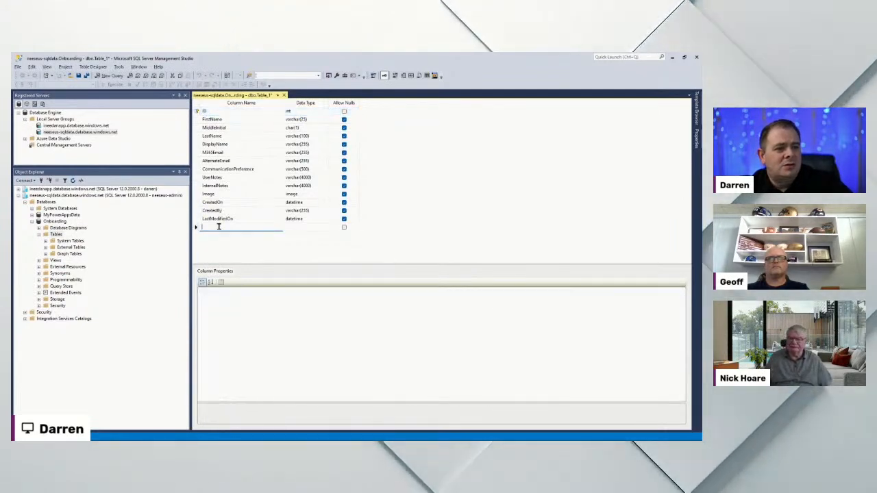
click(197, 202)
click(197, 218)
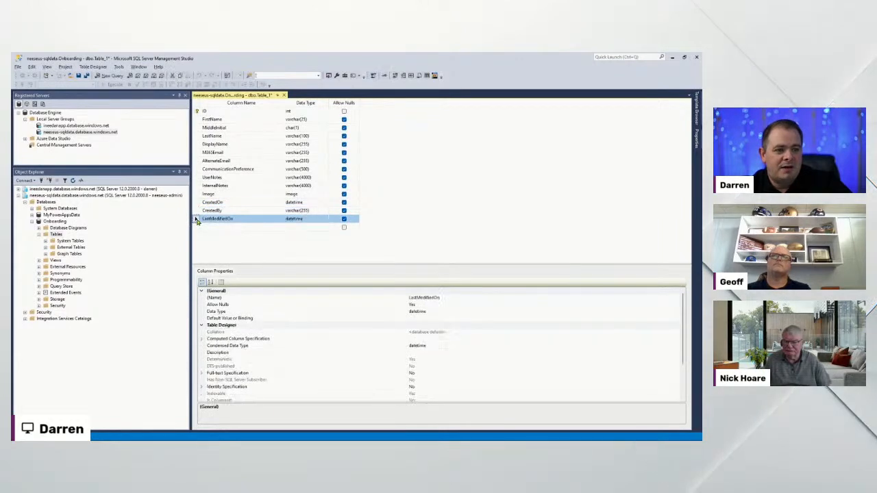
Add a LastModifiedBy column of type varchar(255) in the empty row
click(221, 227)
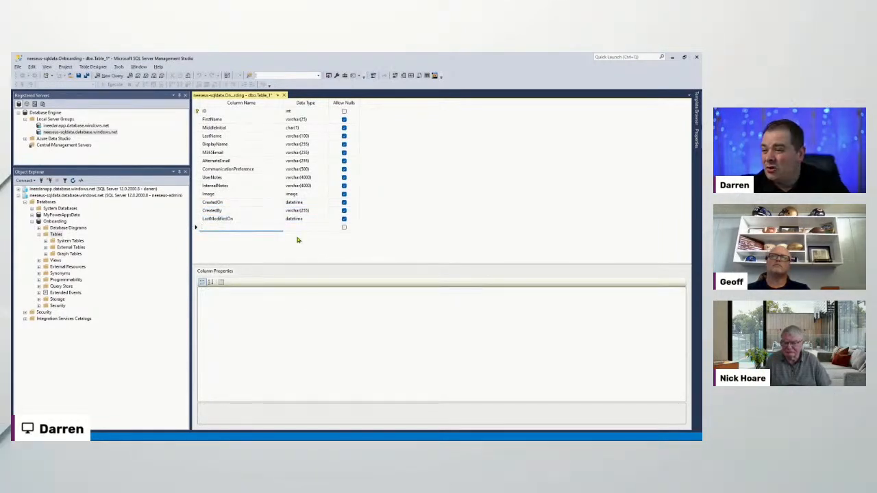
text(Last)
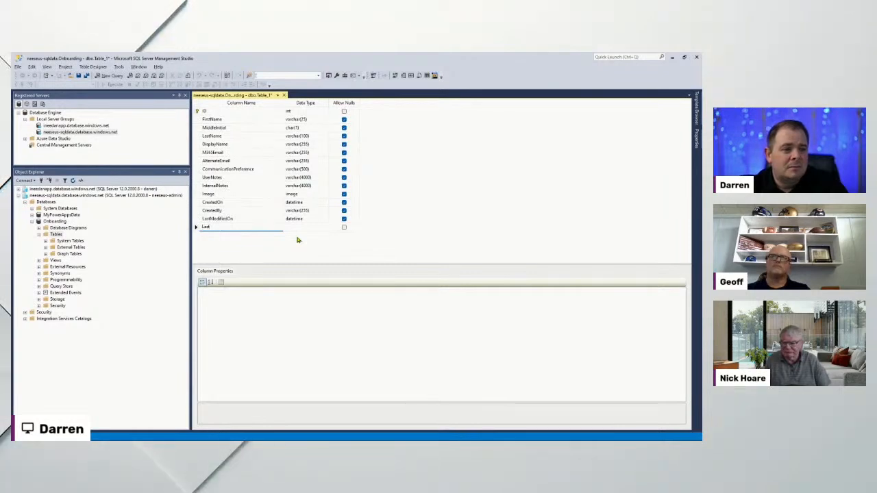
text(ModifiedBy)
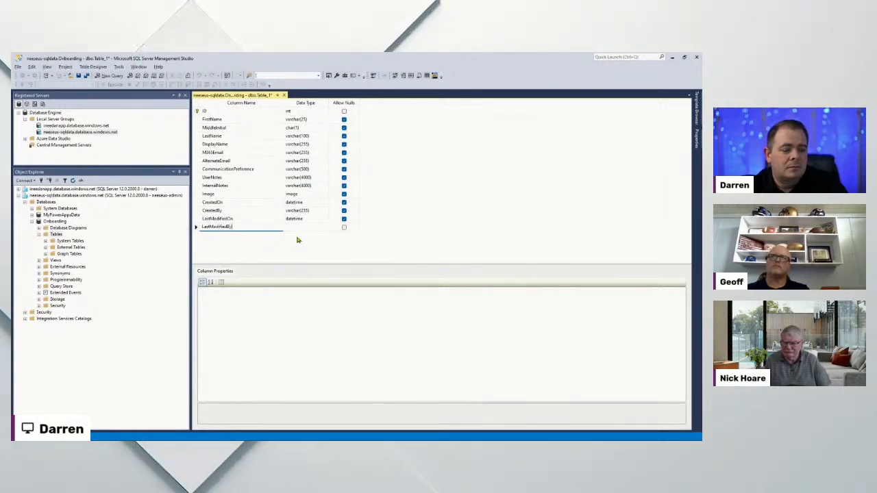
key(Tab)
text(varchar()
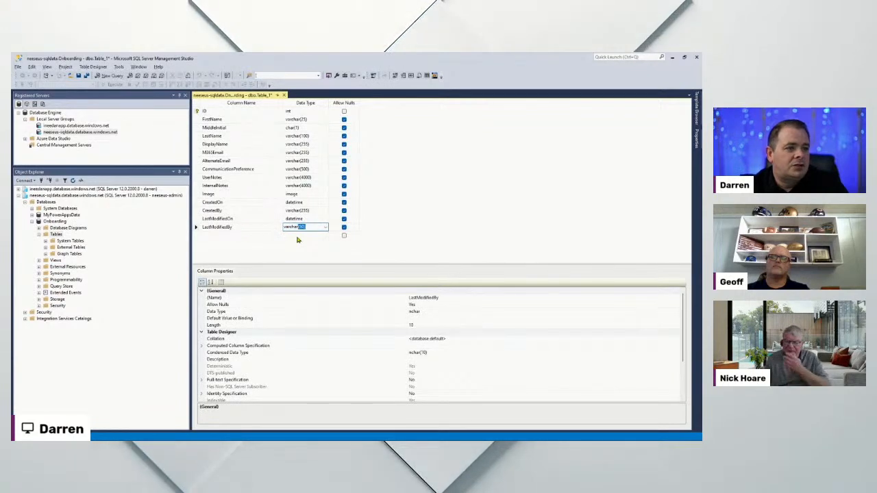
text(255))
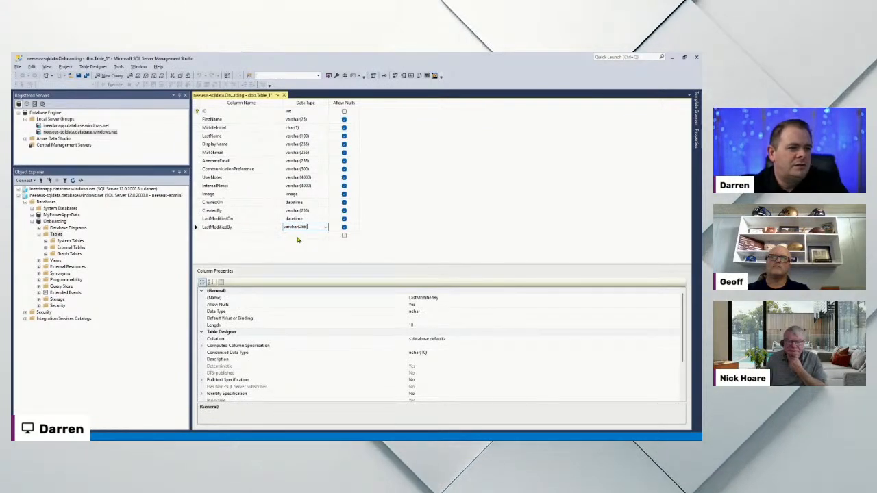
click(297, 236)
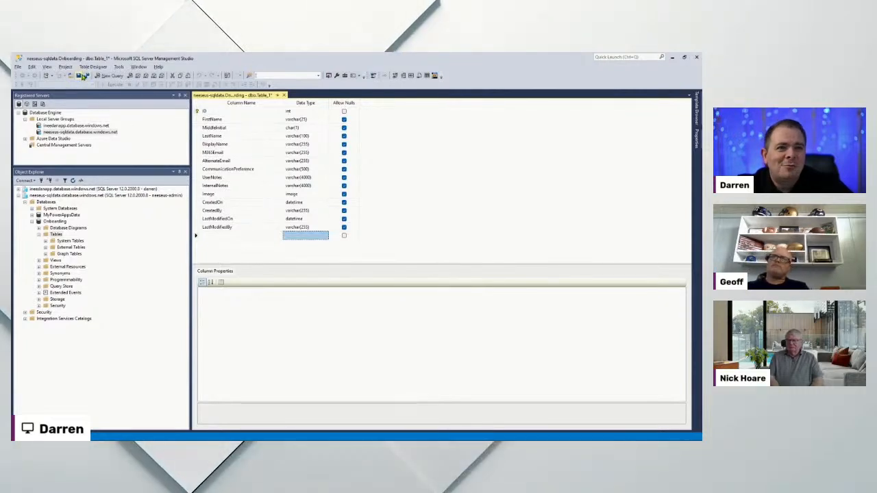
Save the table design with the name Users
click(78, 75)
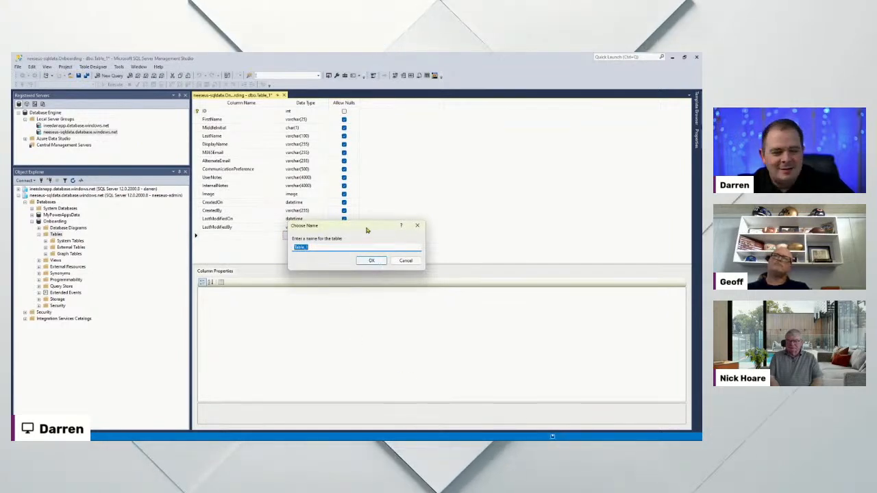
drag(352, 229, 290, 260)
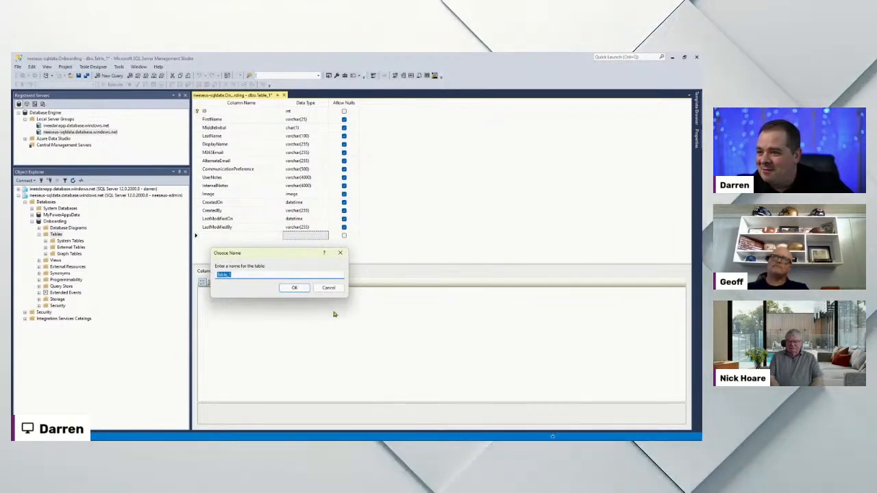
text(Users)
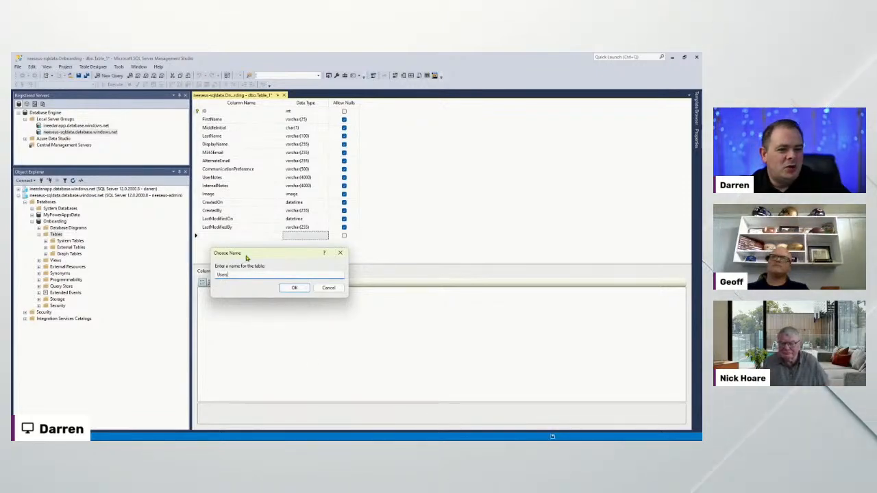
click(293, 288)
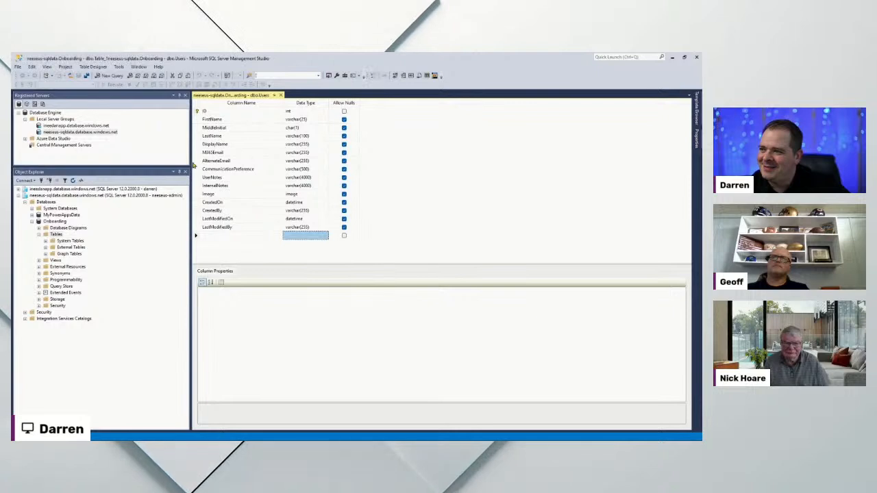
Expand Database Diagrams under the Onboarding database in Object Explorer
right_click(65, 208)
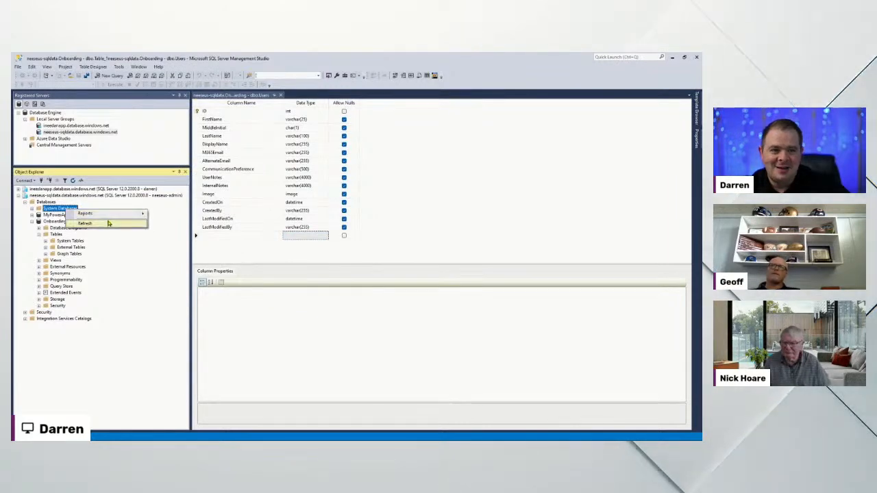
click(235, 333)
click(68, 229)
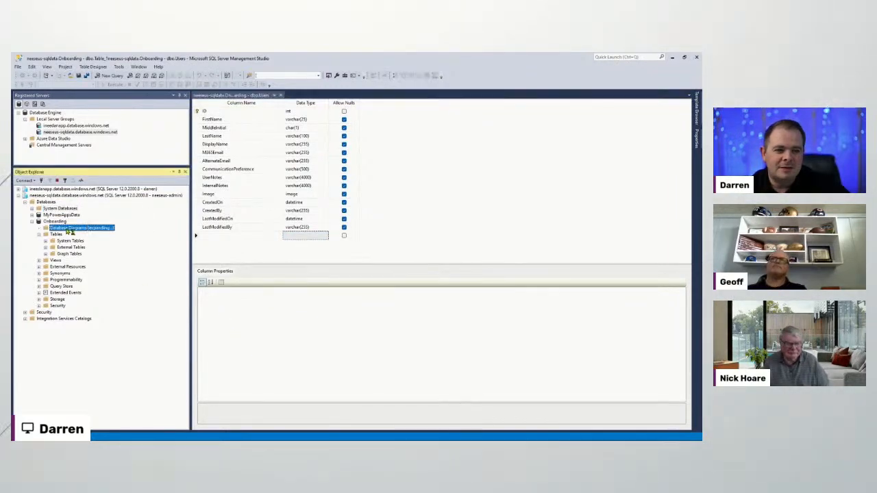
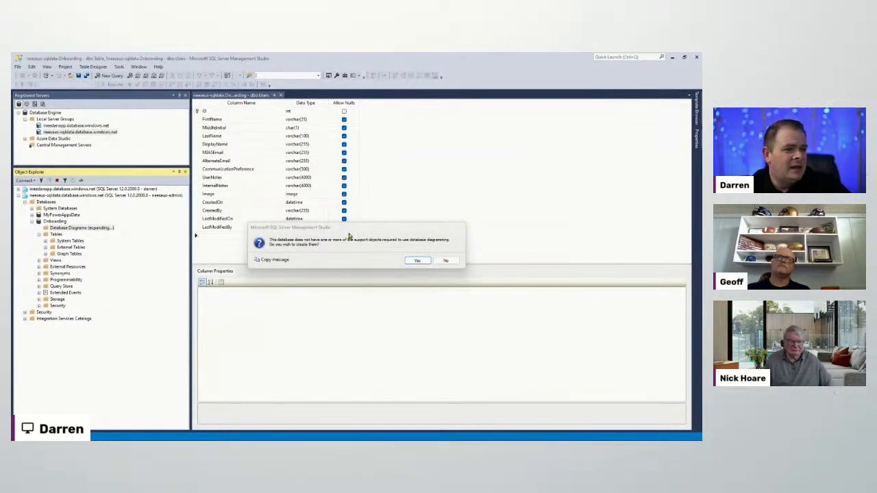
Accept creating diagram support objects and confirm dbo.sysdiagrams appears under System Tables
drag(349, 235, 352, 213)
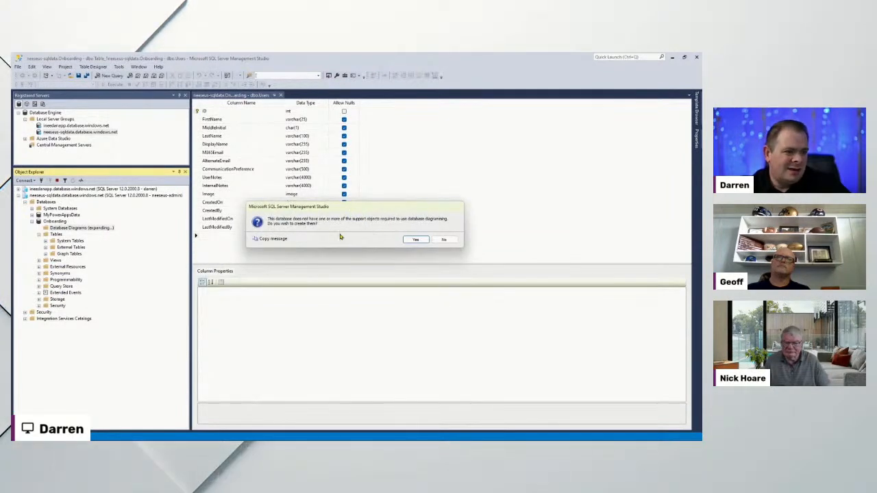
click(414, 240)
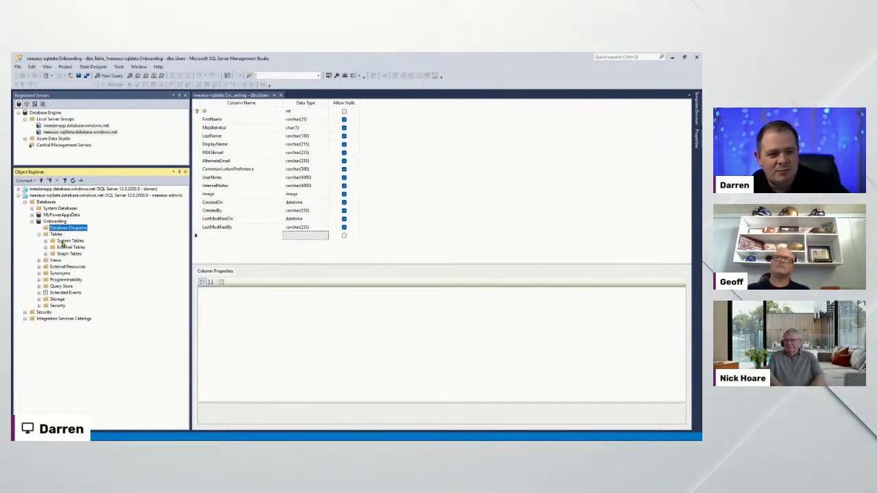
double_click(66, 241)
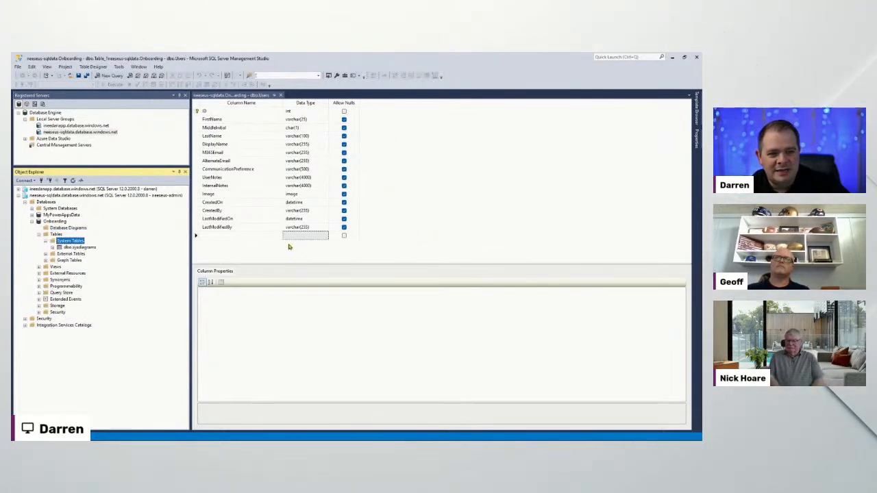
click(72, 228)
Create a new database diagram containing the Users table and widen the Users box
right_click(81, 231)
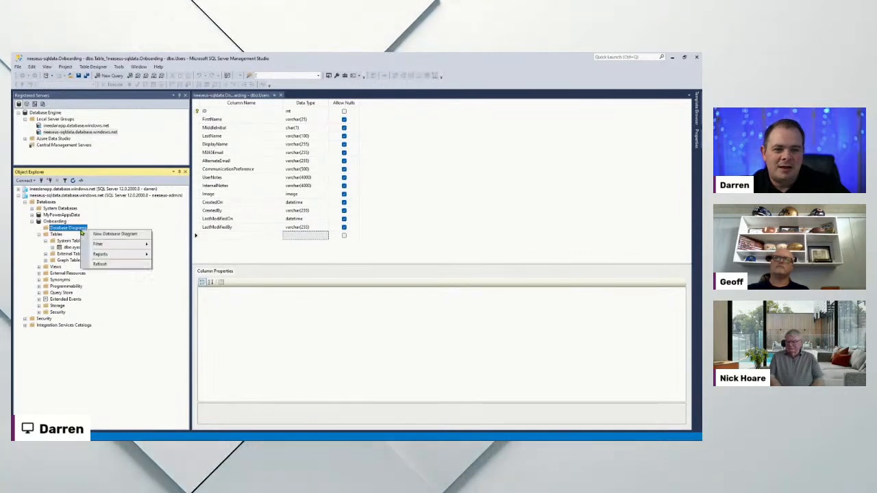
click(104, 234)
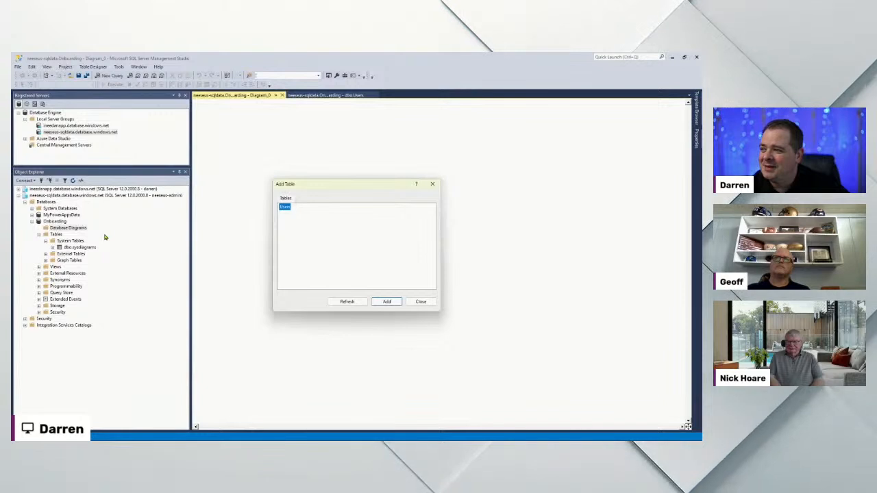
click(382, 302)
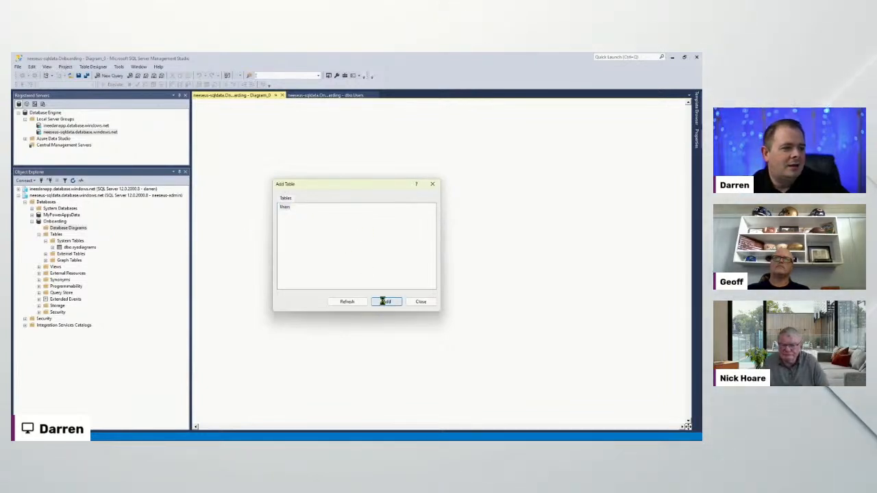
click(421, 302)
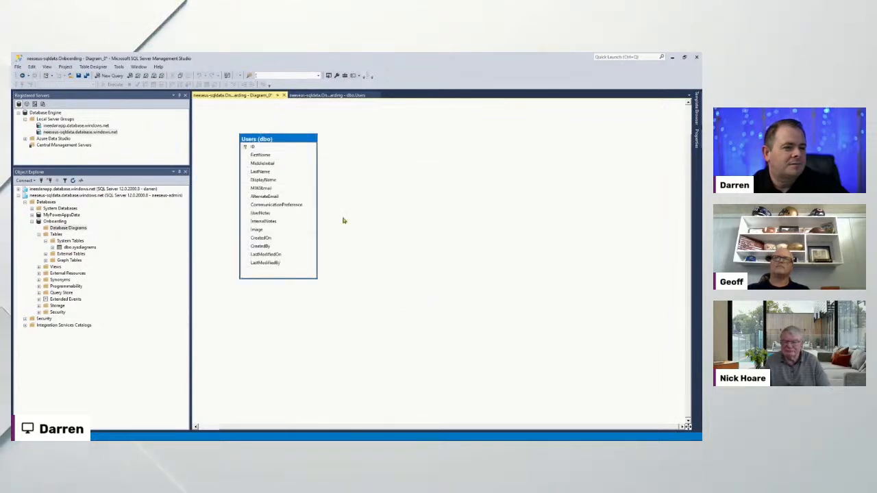
drag(317, 278, 342, 282)
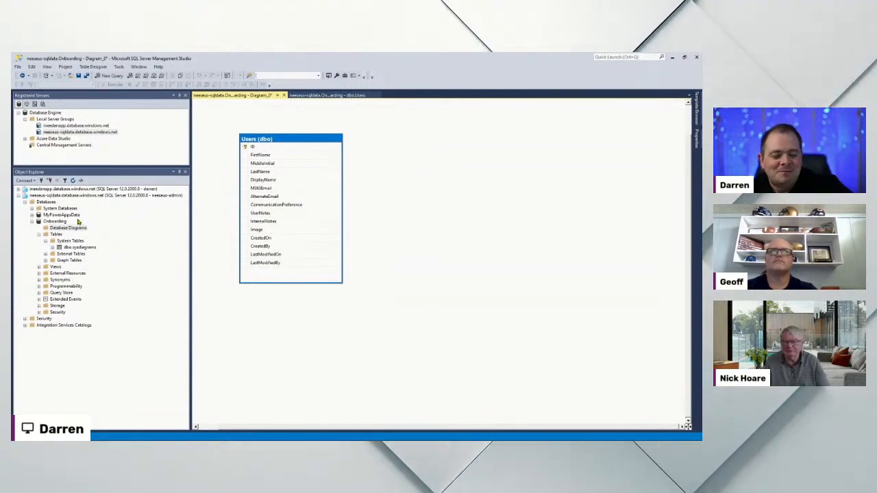
Open MyFirstDB's dbo.Main diagram under the ineedanapp server for reference, then return to Diagram_0
double_click(67, 189)
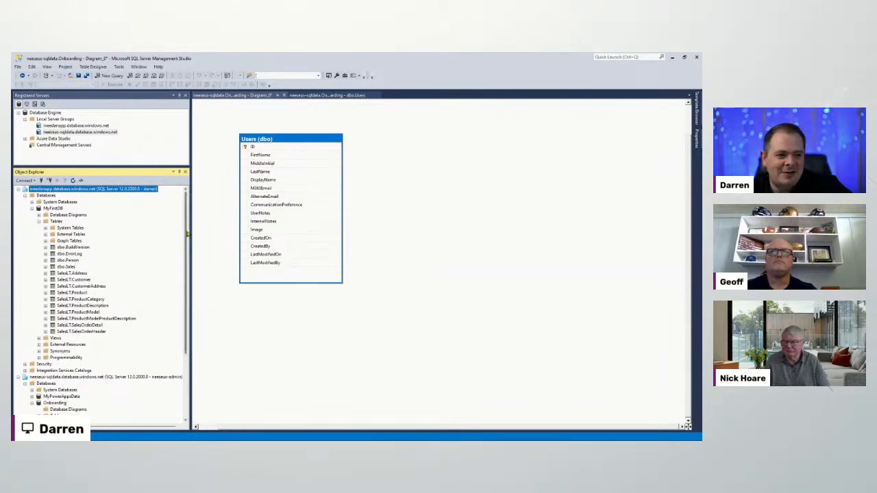
drag(190, 229, 214, 229)
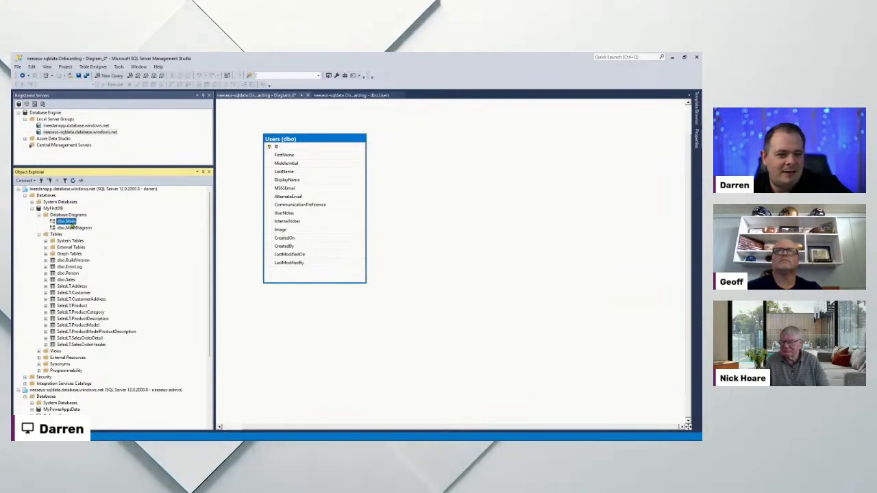
double_click(63, 222)
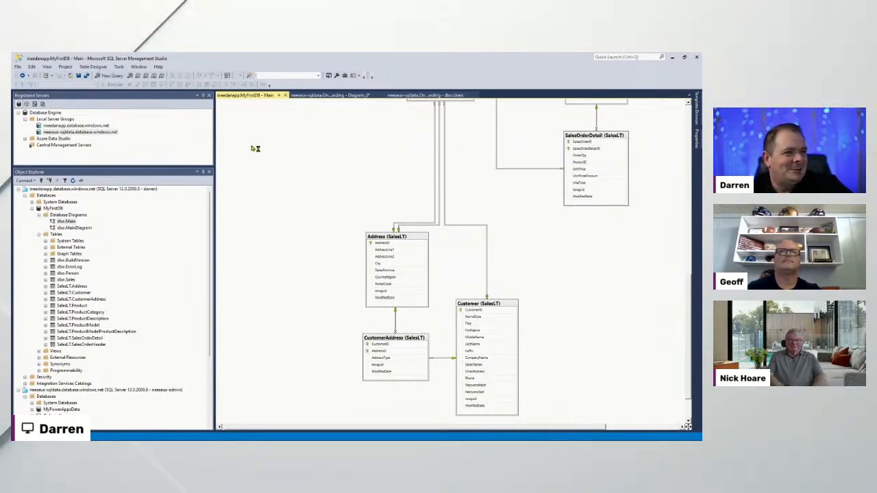
scroll(331, 217, down, 4)
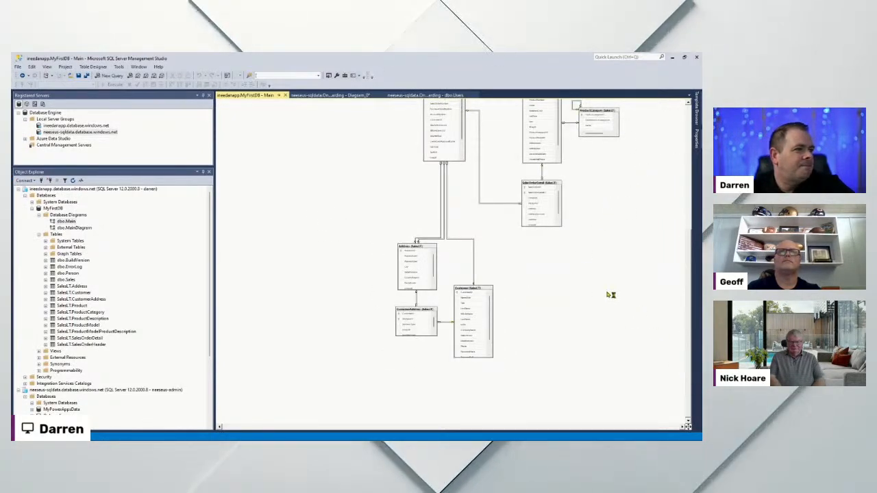
scroll(610, 295, up, 3)
scroll(609, 294, down, 3)
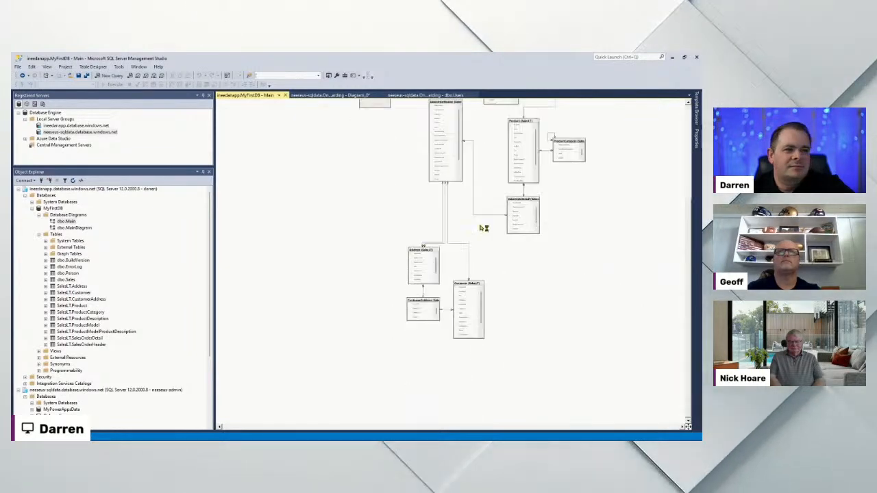
click(350, 96)
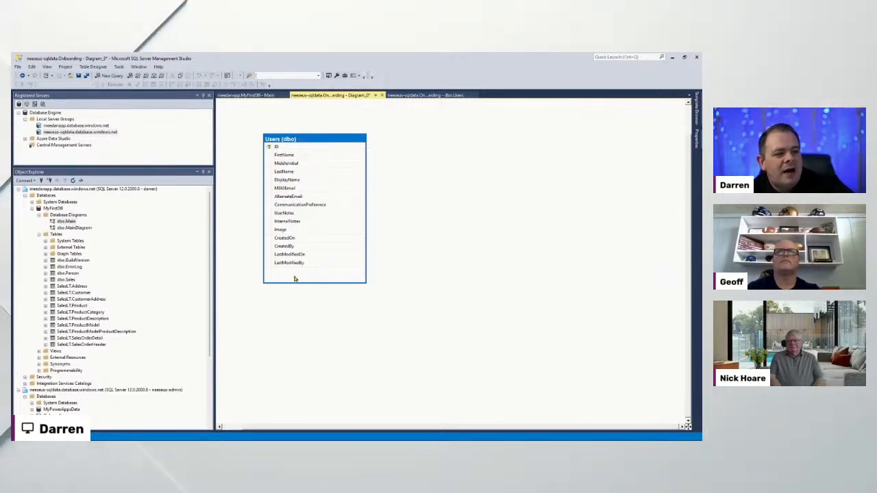
Set the Users table box to the Standard table view showing data types and Allow Nulls
right_click(316, 139)
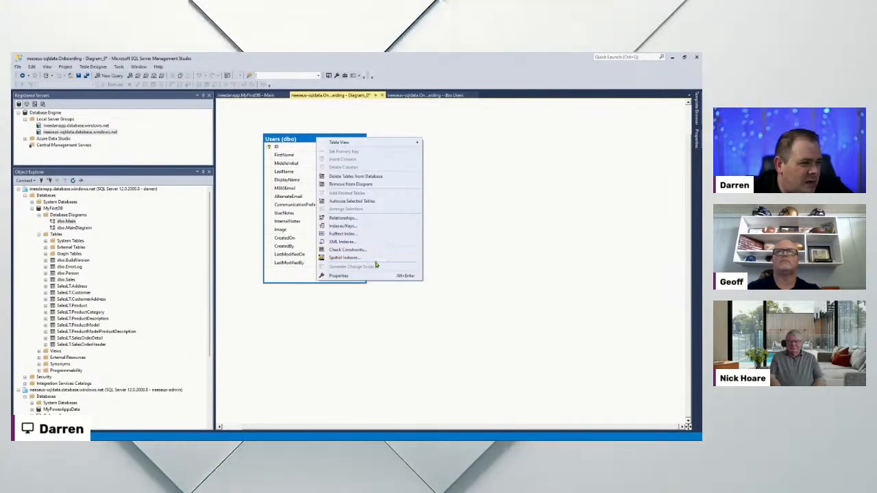
click(240, 70)
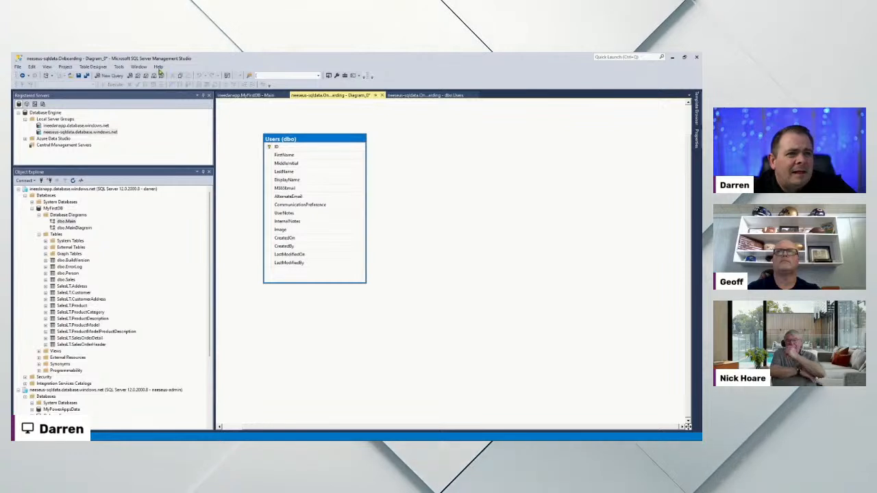
click(91, 67)
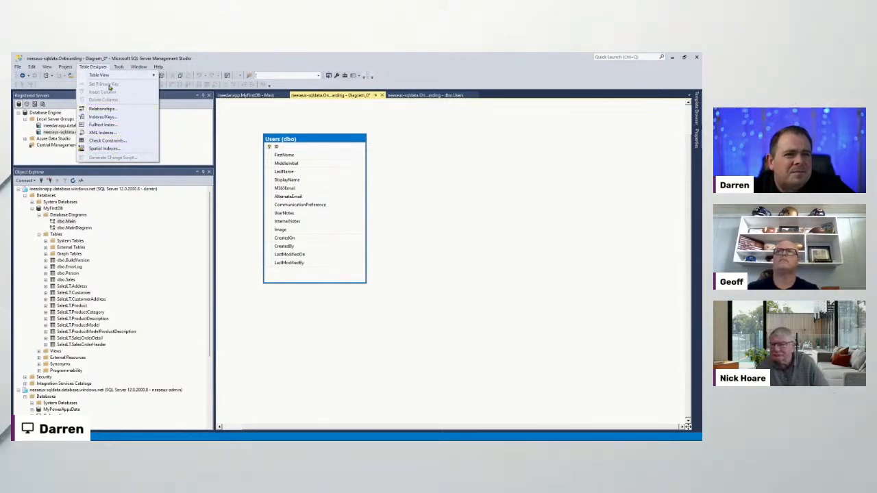
mouse_move(122, 69)
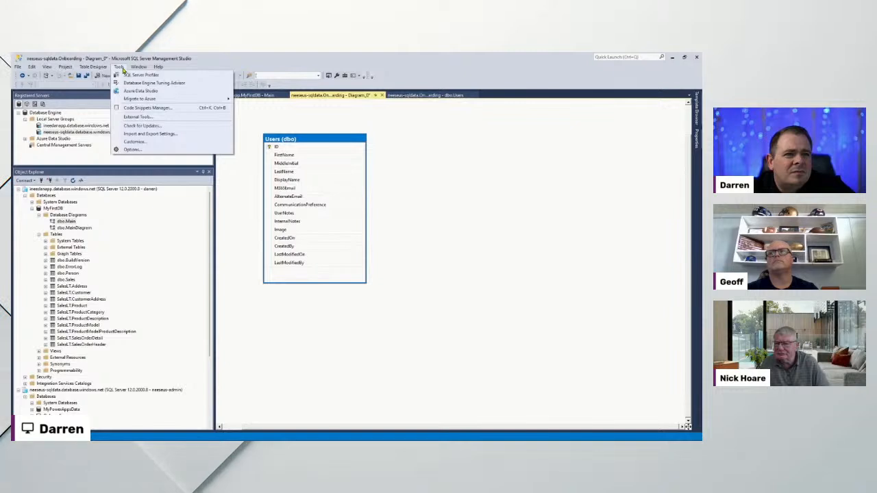
click(339, 141)
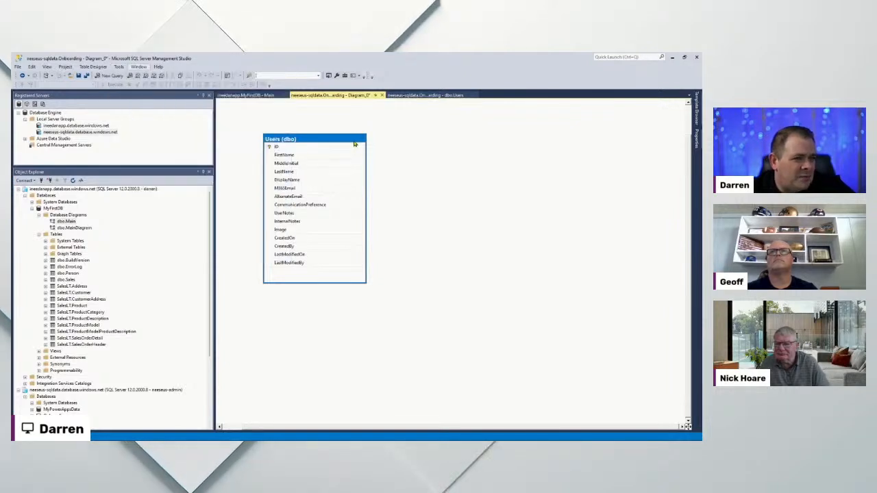
right_click(342, 142)
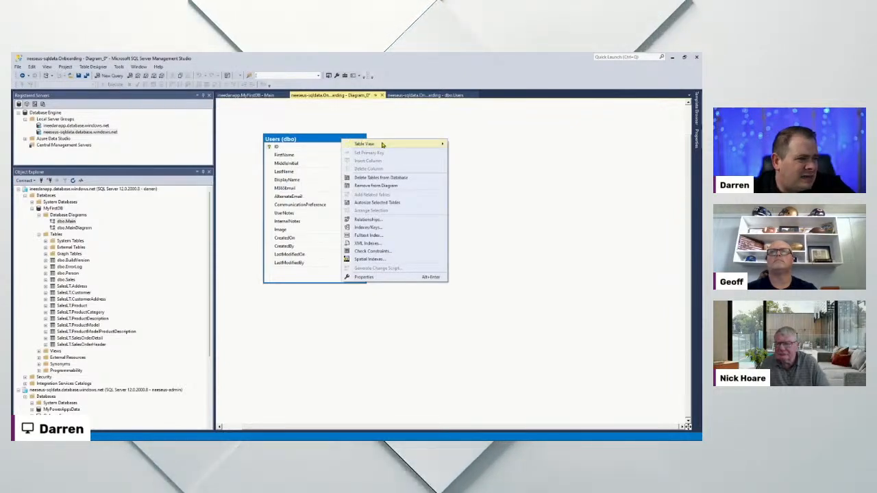
mouse_move(382, 144)
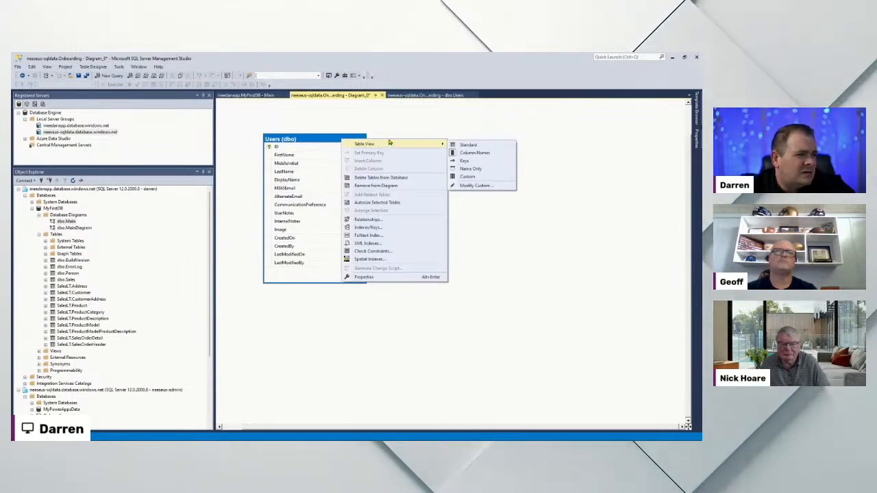
click(495, 147)
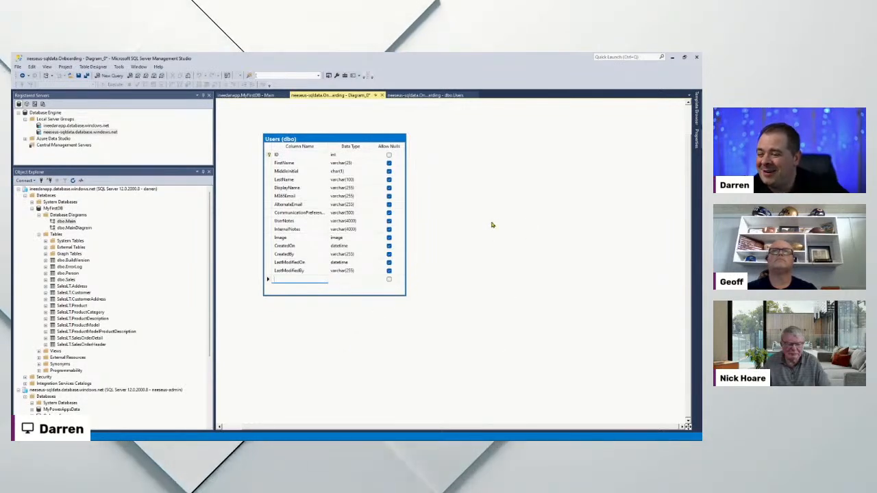
click(533, 332)
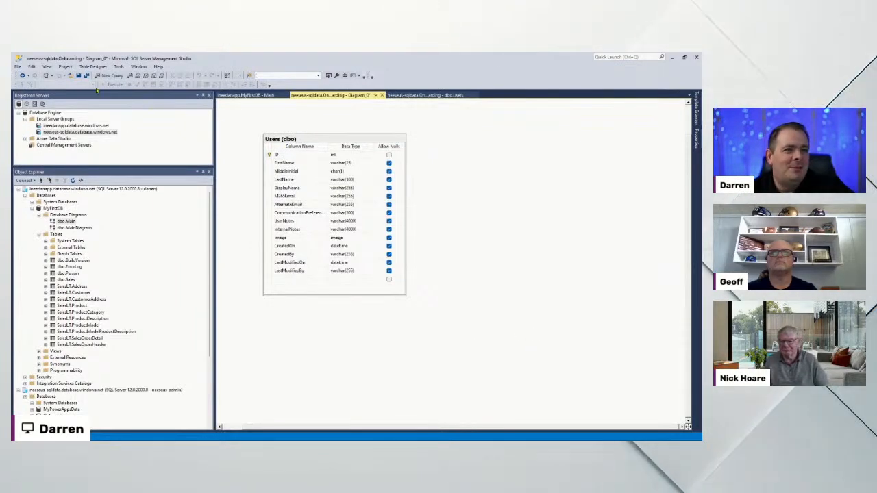
Save the Onboarding diagram under the name MainDiagram
key(ctrl+s)
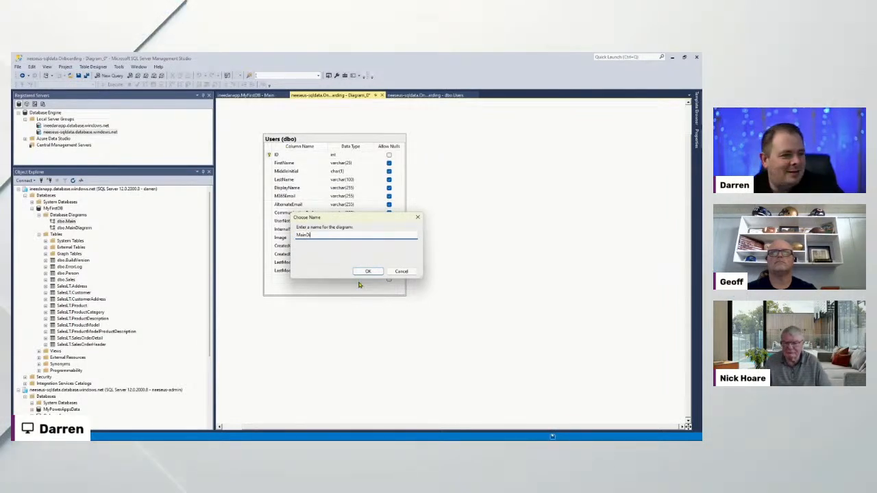
text(MainDiagram)
key(Return)
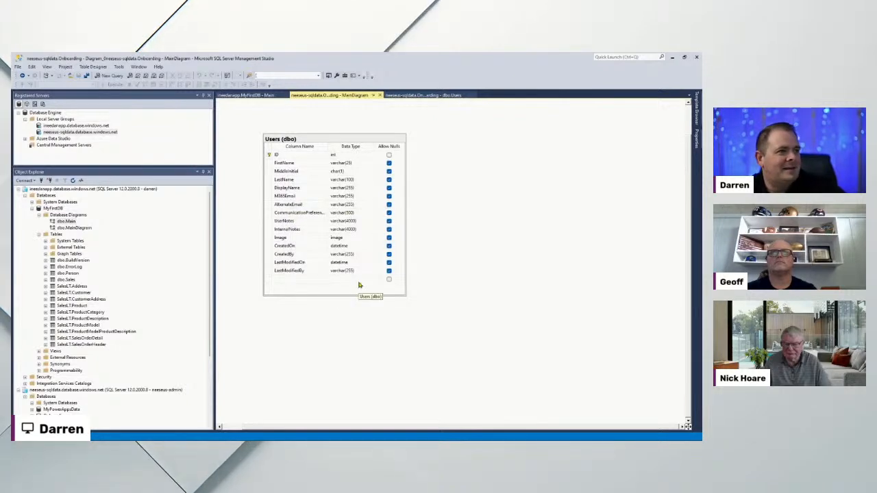
Close the dbo.Users designer and MyFirstDB - Main diagram tabs, then bring Power Apps forward
click(453, 95)
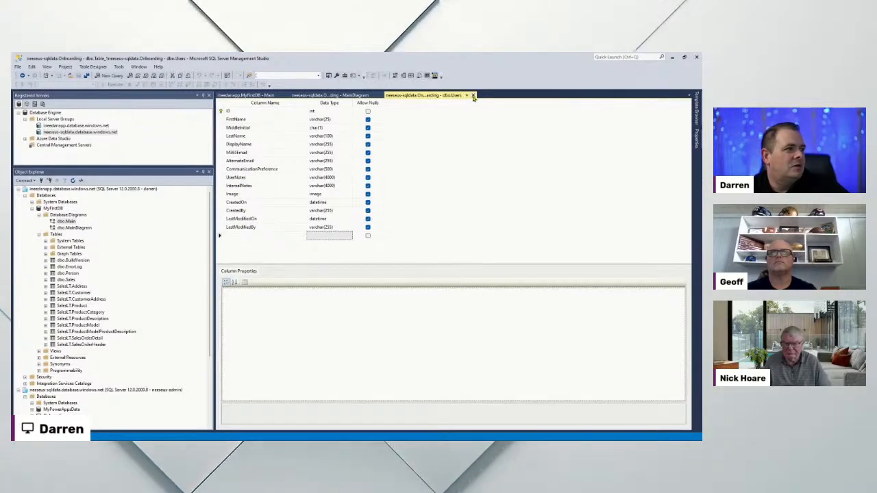
click(473, 96)
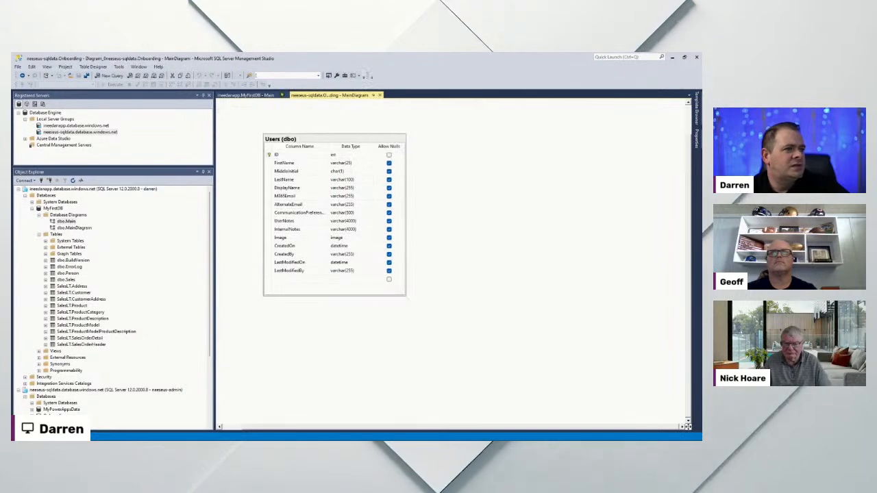
click(244, 95)
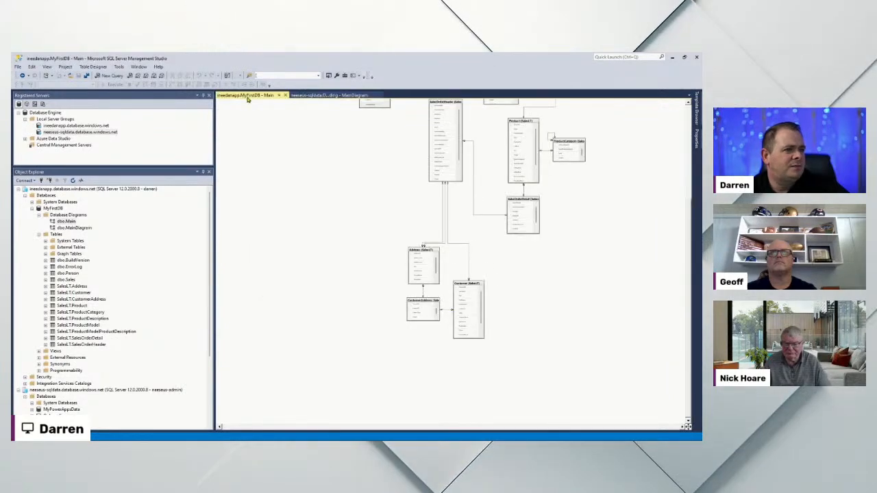
click(287, 96)
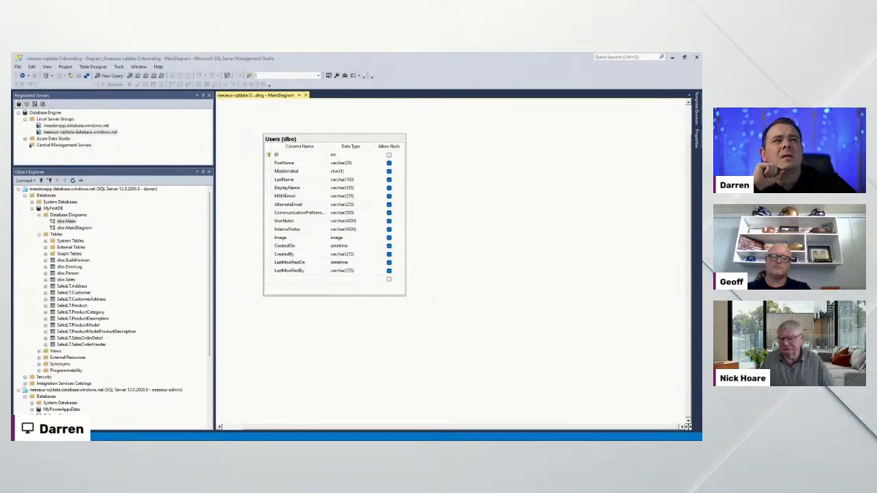
drag(697, 96, 431, 165)
Maximize the Power Apps window and start a blank Tablet-format canvas app named asdfadsfadf
double_click(493, 165)
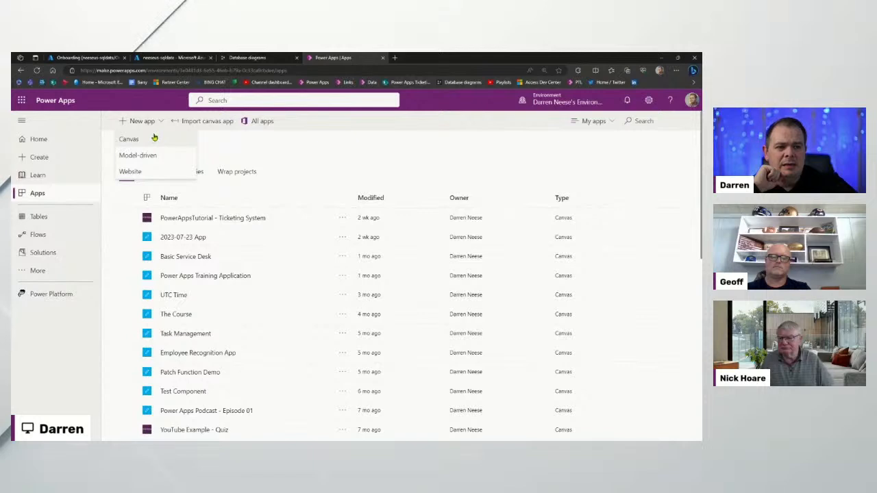
scroll(360, 167, down, 3)
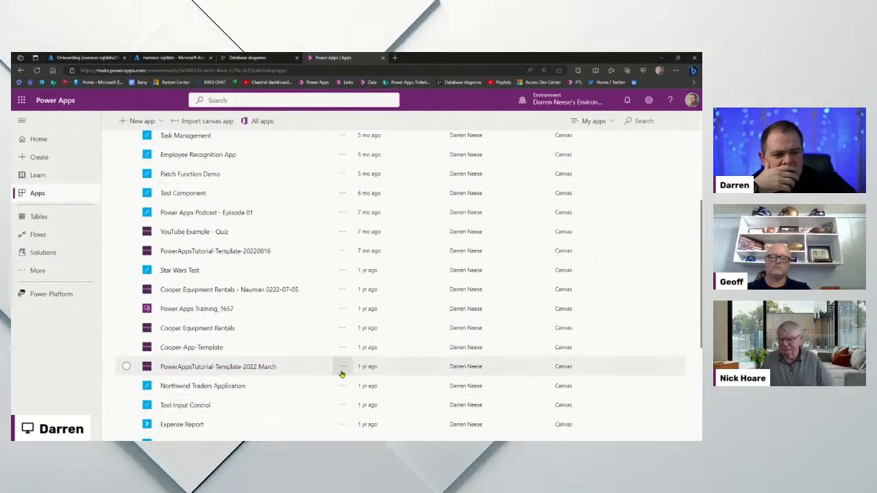
click(254, 366)
scroll(437, 357, up, 3)
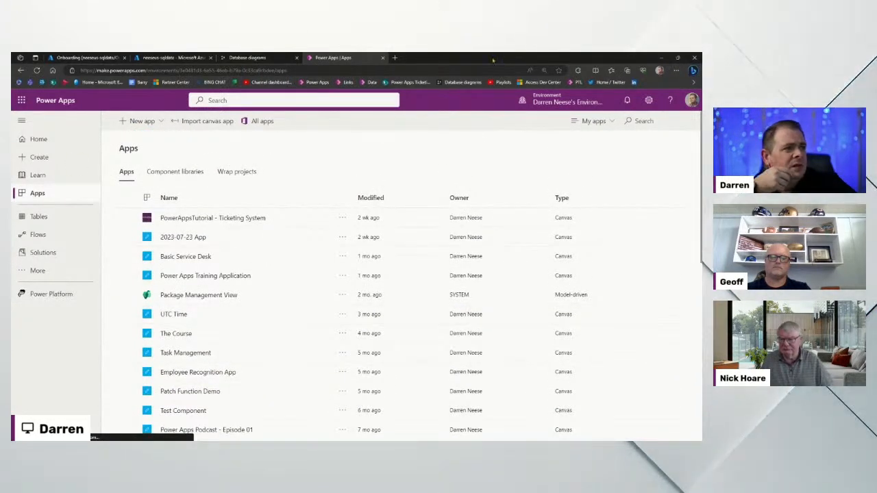
click(134, 138)
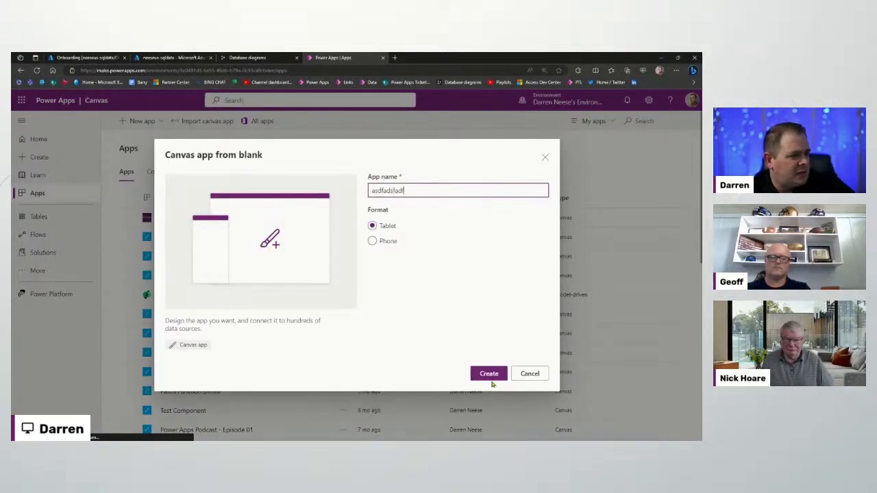
Create the blank canvas app asdfadsfadf, then bring the Skool browser window forward
click(490, 375)
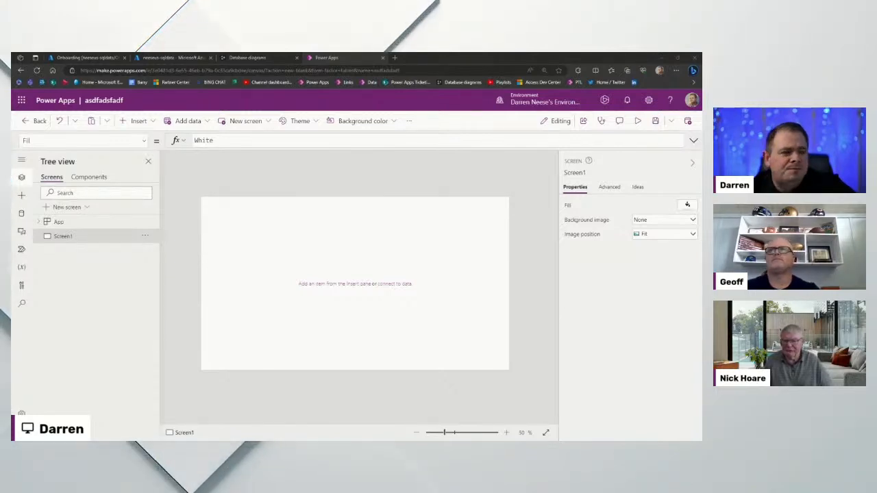
drag(11, 138, 379, 144)
Download JumpStart-Landscape-v20221212.msapp from the Ultimate JumpStart Kit's Landscape Template in Skool
double_click(380, 143)
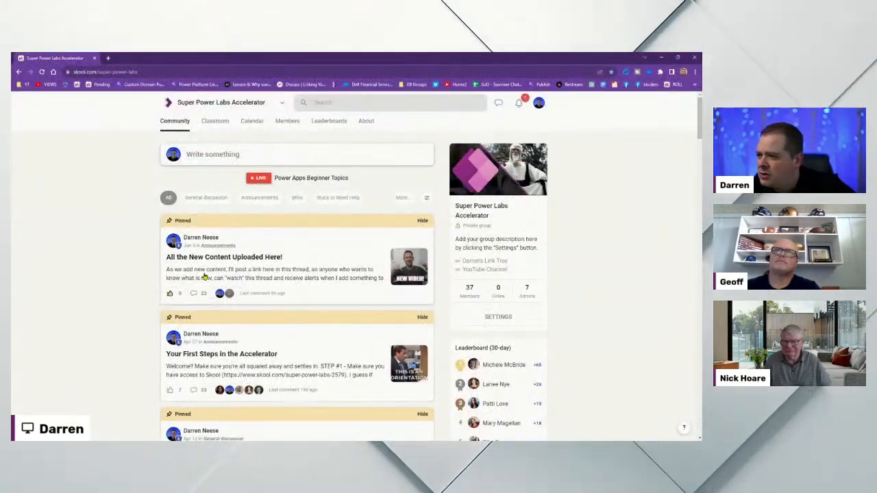
click(217, 126)
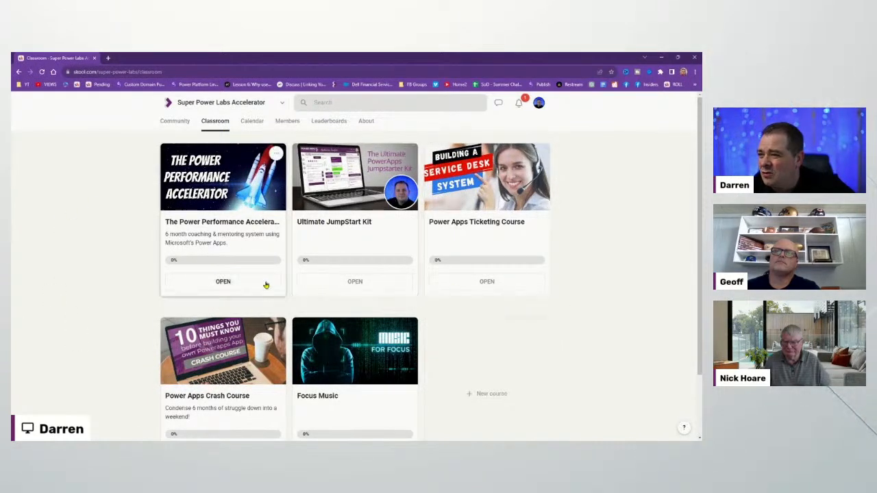
click(325, 229)
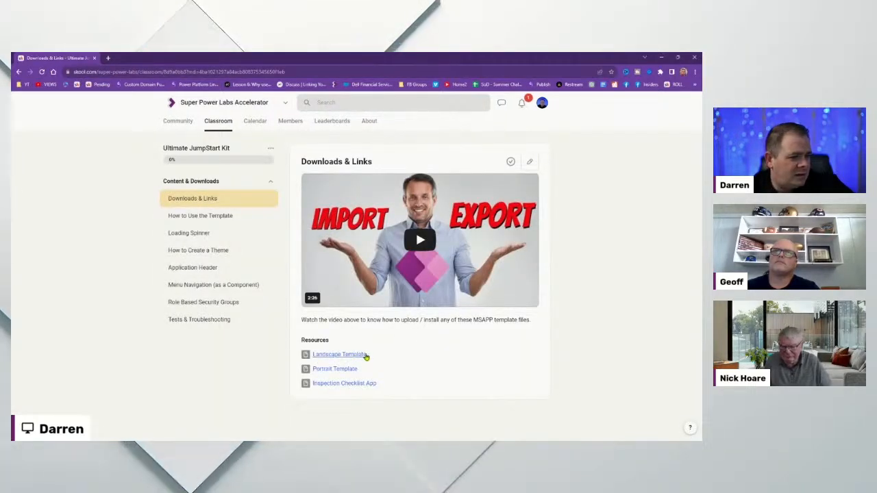
click(355, 355)
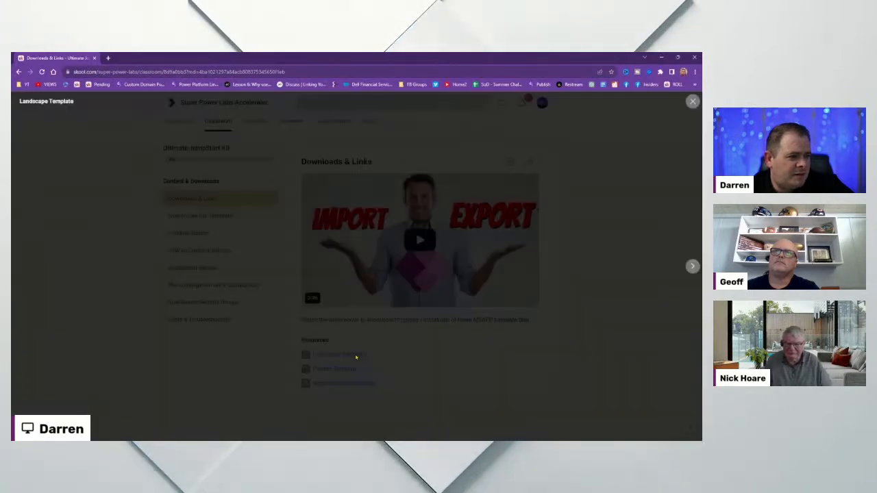
click(372, 299)
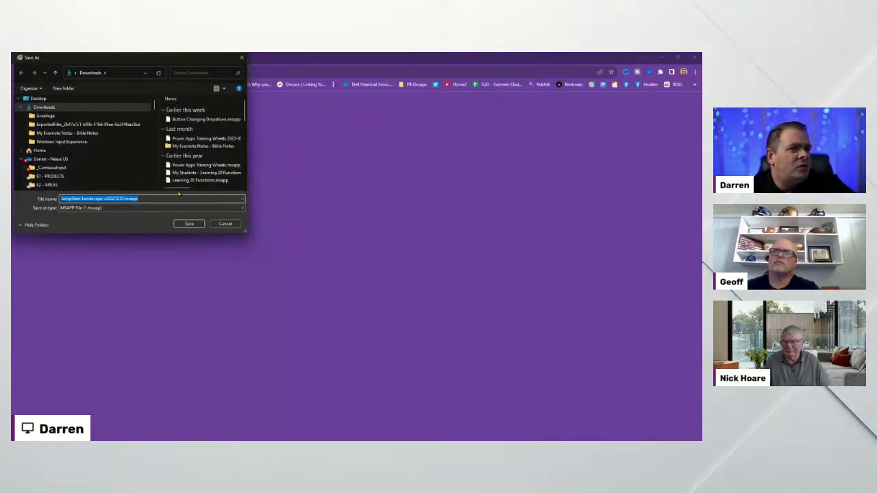
key(Return)
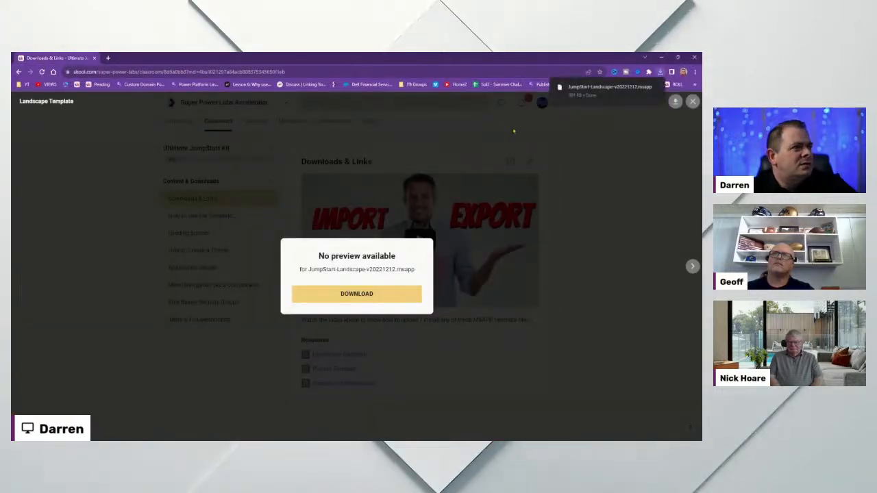
drag(498, 65, 12, 68)
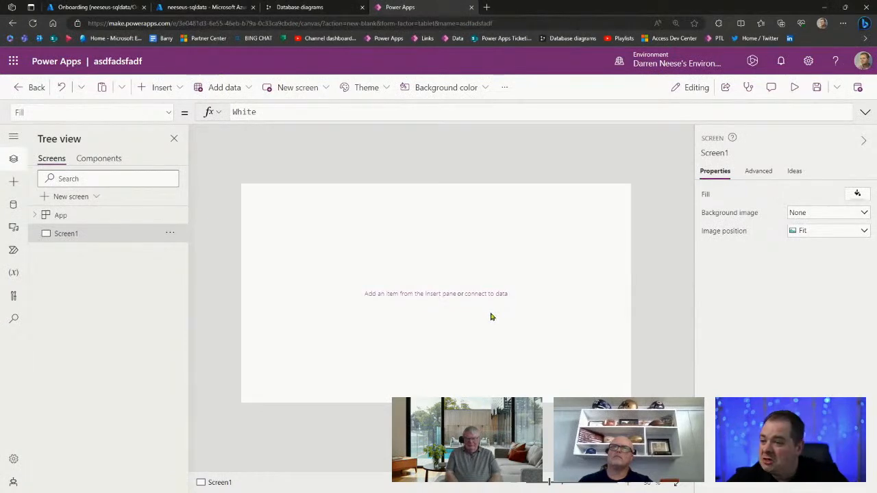
Open JumpStart-Landscape-v20221212.msapp from Downloads, discarding the blank app's unsaved changes
key(ctrl+o)
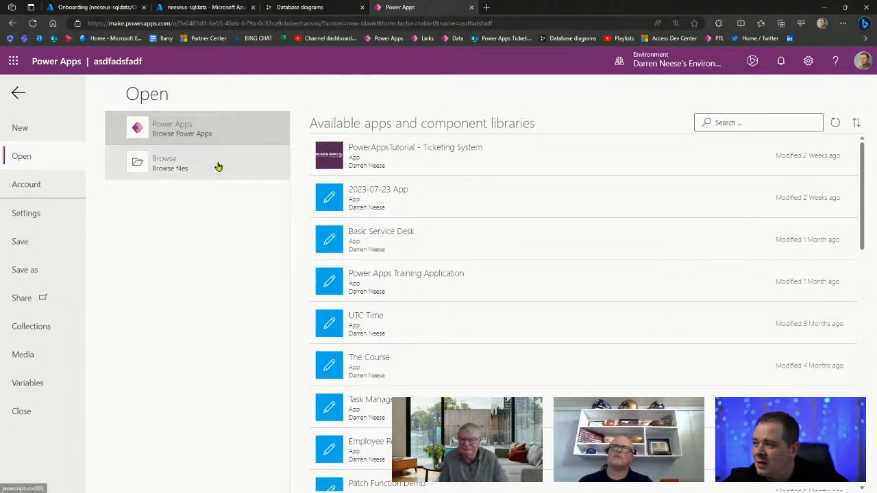
click(218, 165)
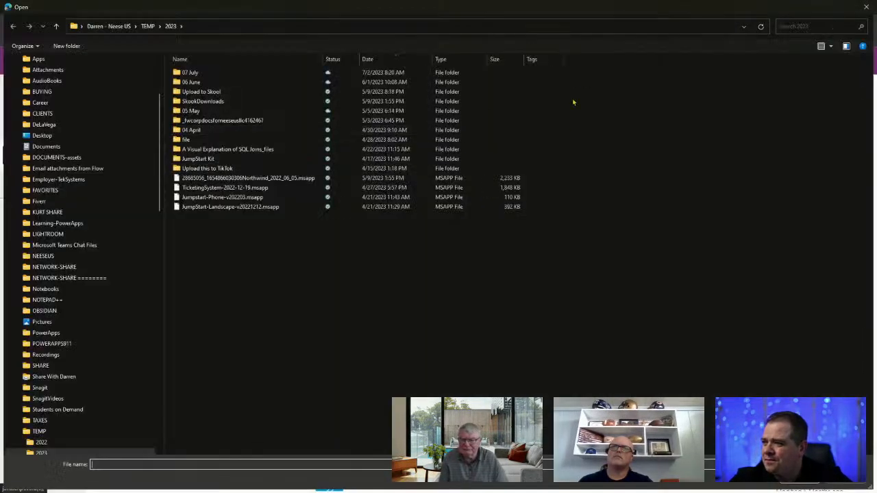
click(341, 29)
text(Downloads)
key(Return)
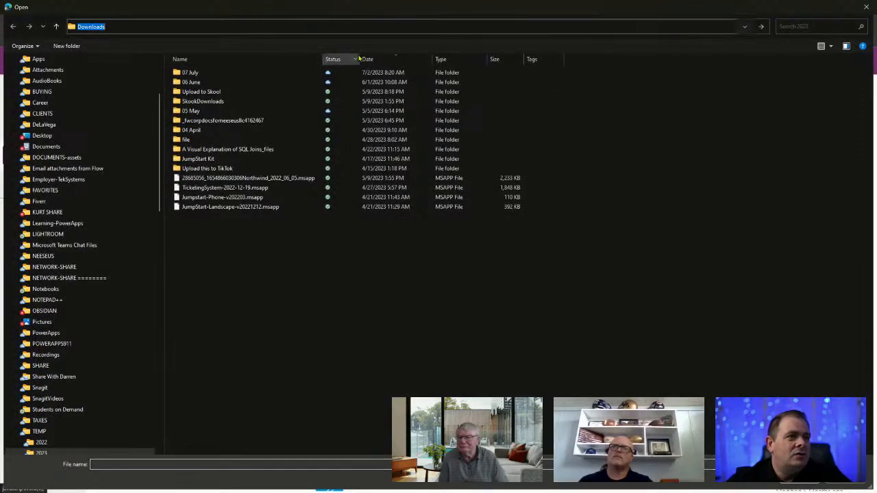
double_click(258, 86)
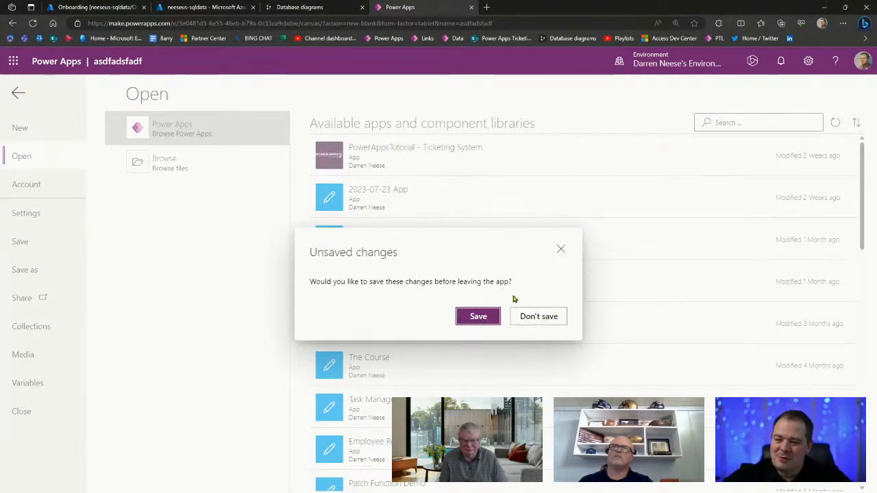
click(541, 317)
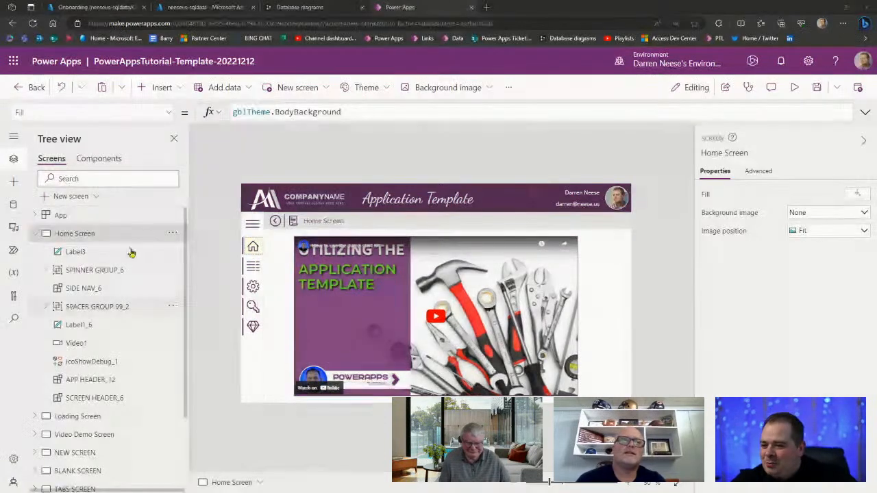
Use Save as to store the template app copy under the name 'Onboarding'
click(818, 88)
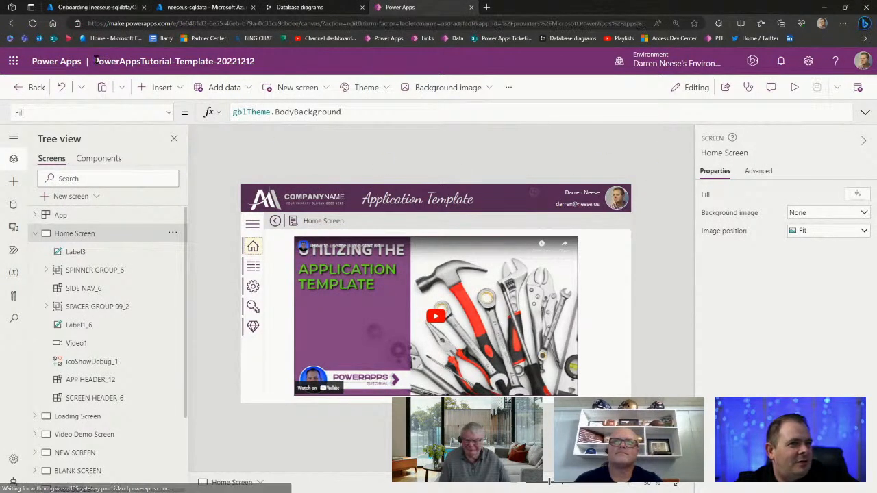
drag(95, 61, 142, 60)
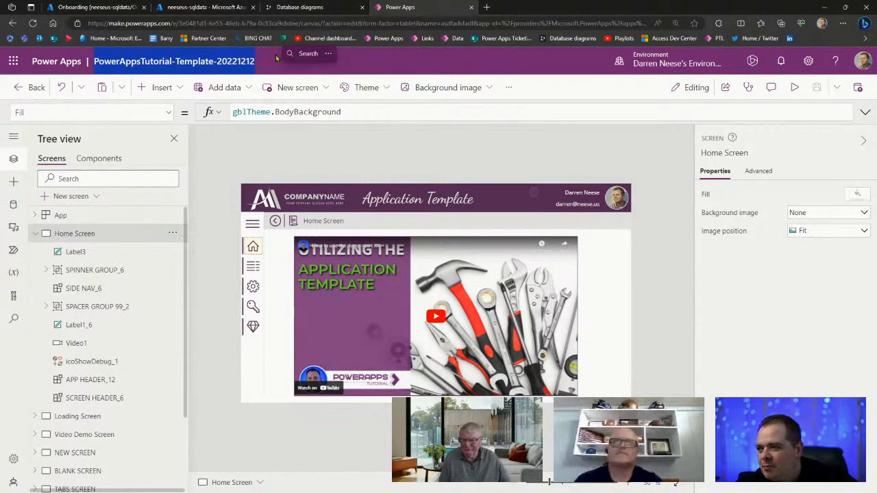
click(648, 164)
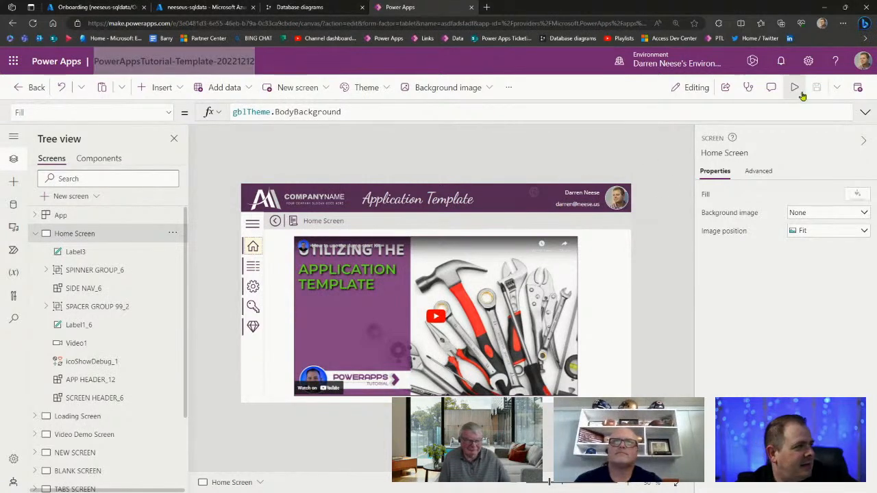
click(837, 87)
click(819, 131)
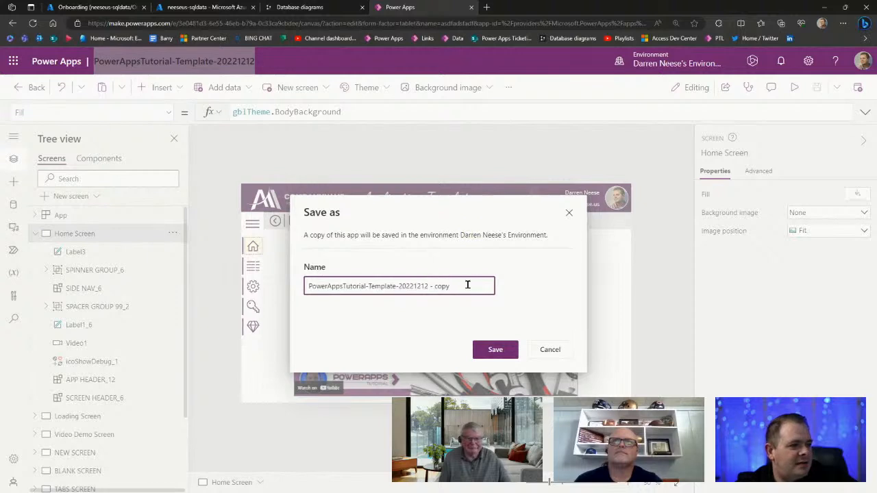
text(Onboarding)
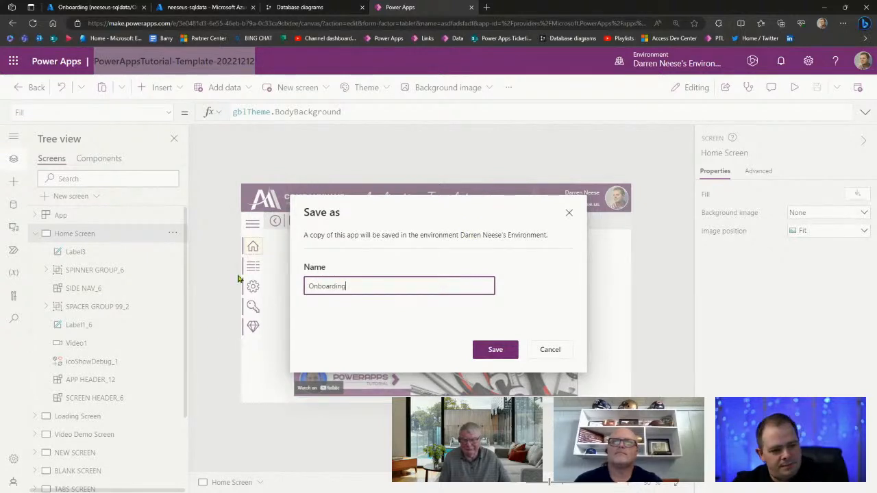
click(495, 350)
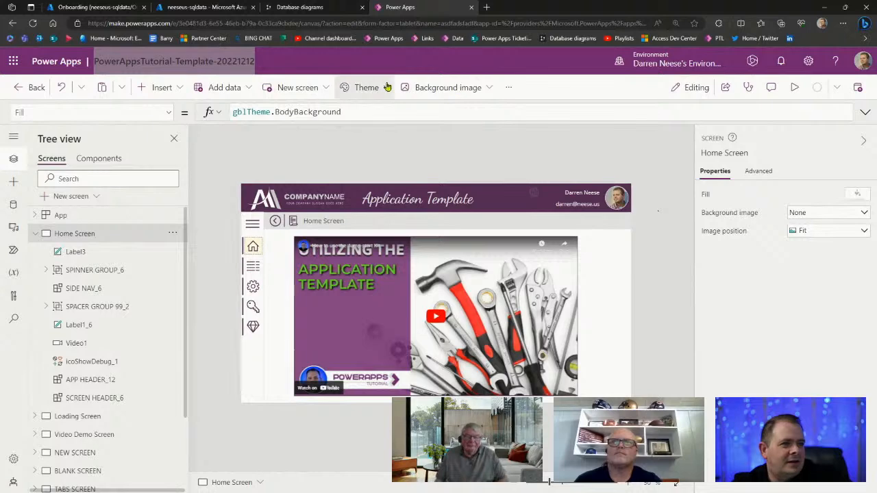
Switch Auto save to Off in the Onboarding app's General settings, then close Settings
click(507, 89)
click(662, 157)
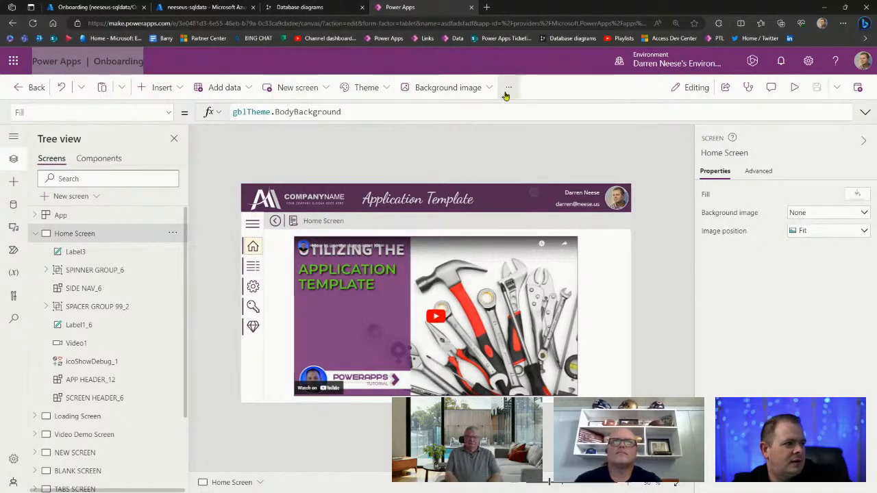
click(509, 87)
click(526, 113)
scroll(609, 254, down, 4)
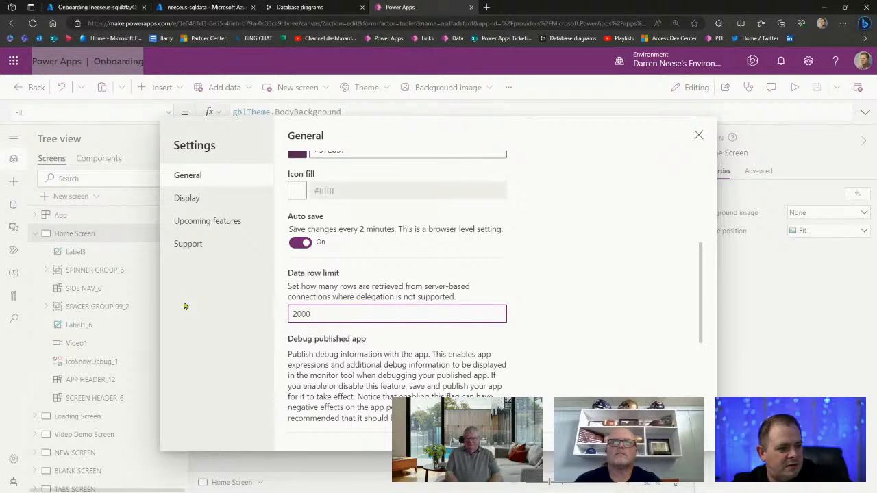
scroll(633, 279, down, 2)
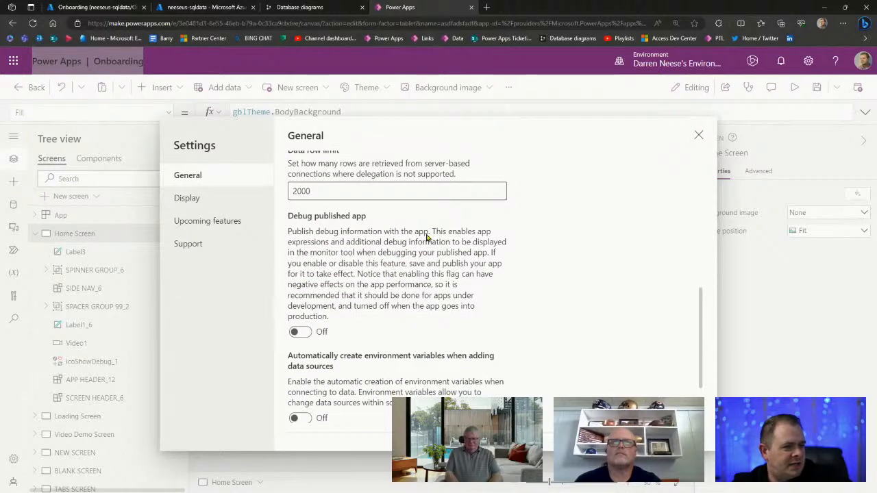
scroll(438, 268, up, 4)
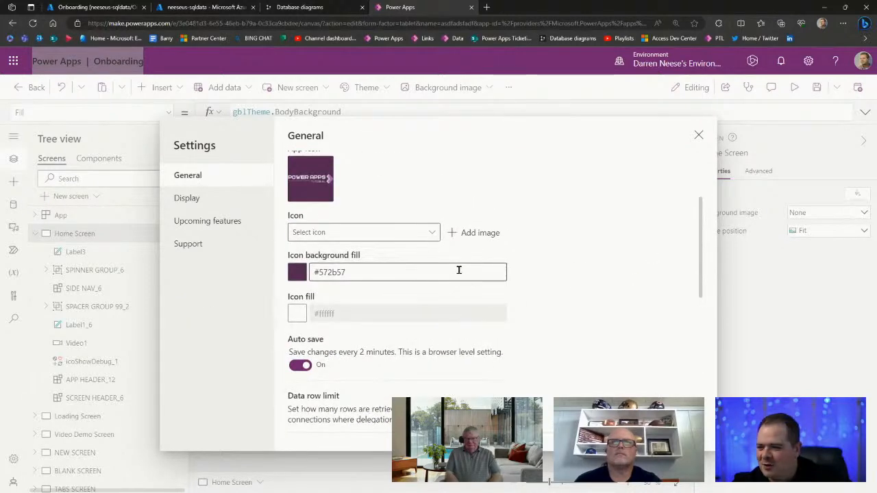
scroll(625, 351, down, 1)
scroll(477, 370, up, 1)
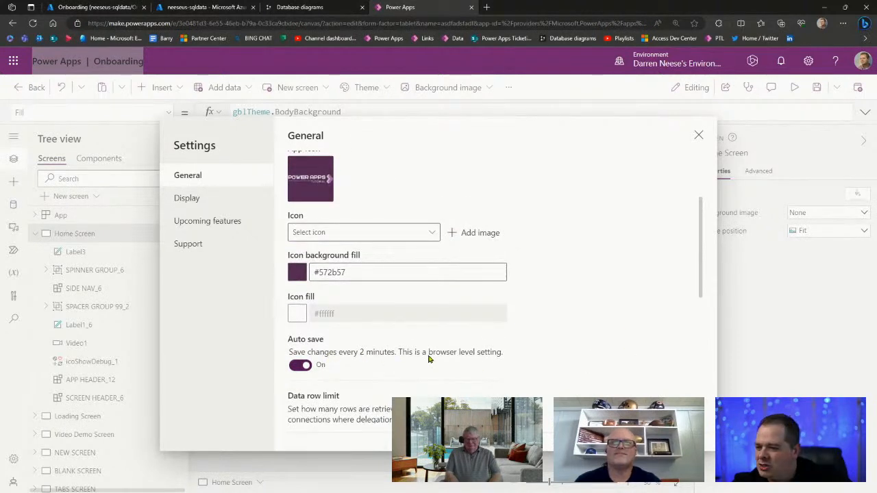
click(300, 365)
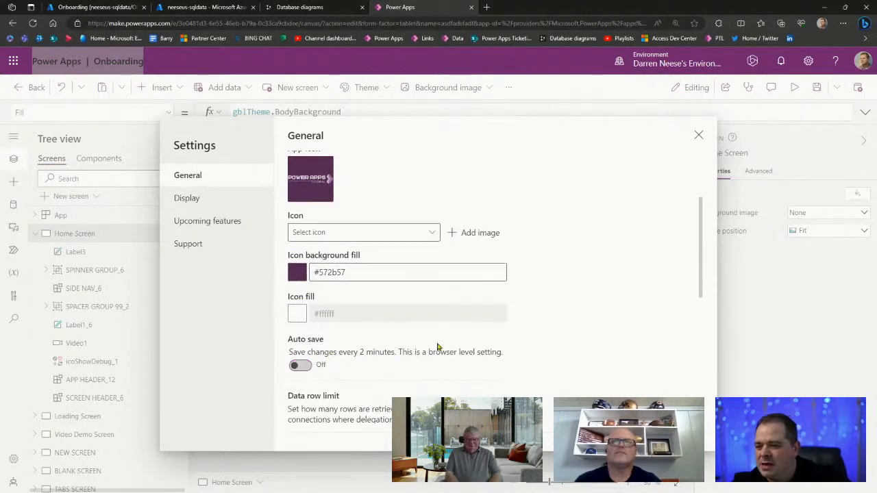
click(699, 137)
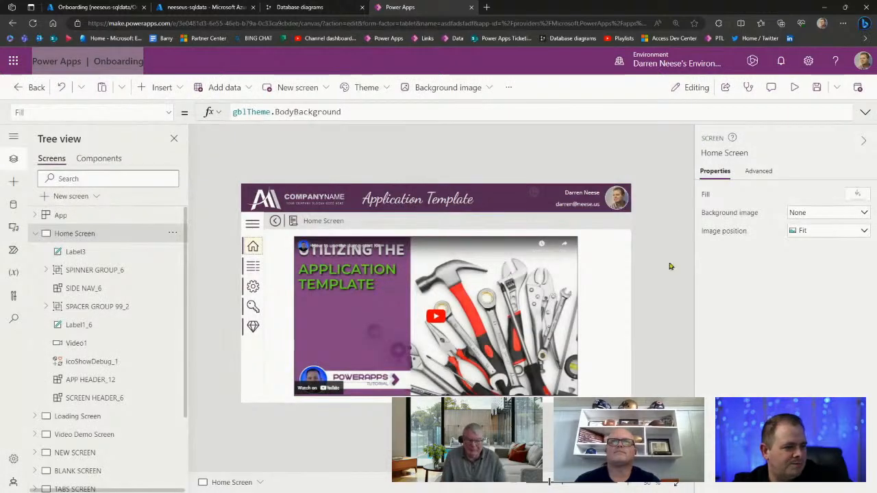
Delete the tutorial video control from the Home Screen and collapse its Tree view node
click(474, 334)
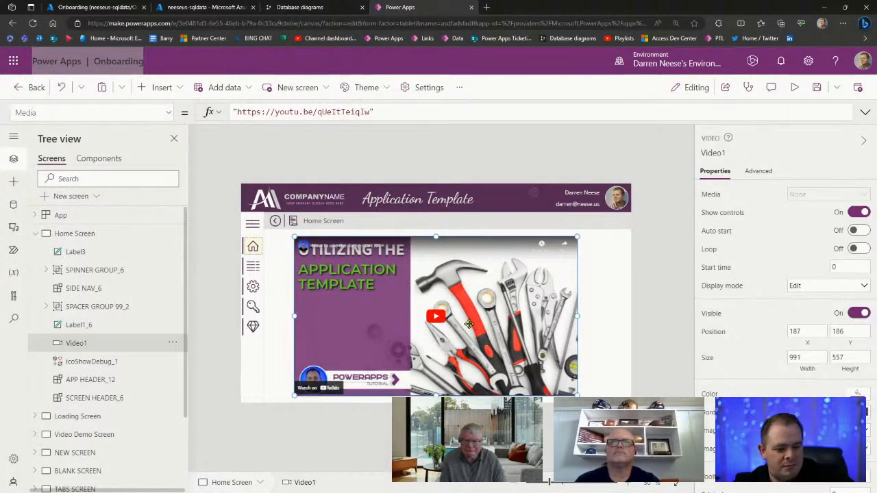
key(Delete)
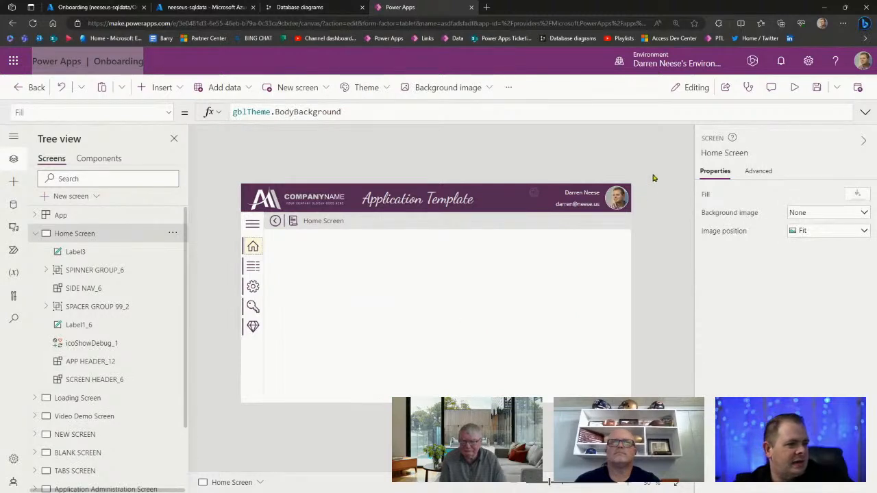
click(34, 235)
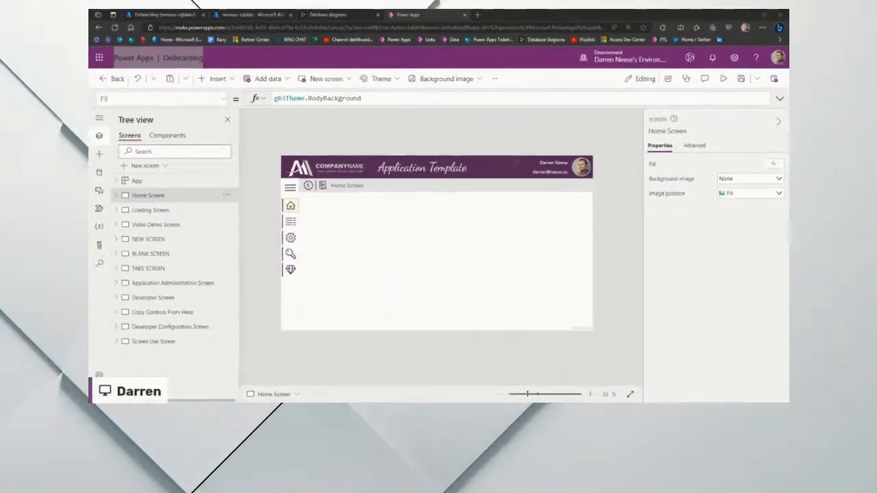
Add a new data source from the Data pane, choosing the SQL Server connector
click(13, 204)
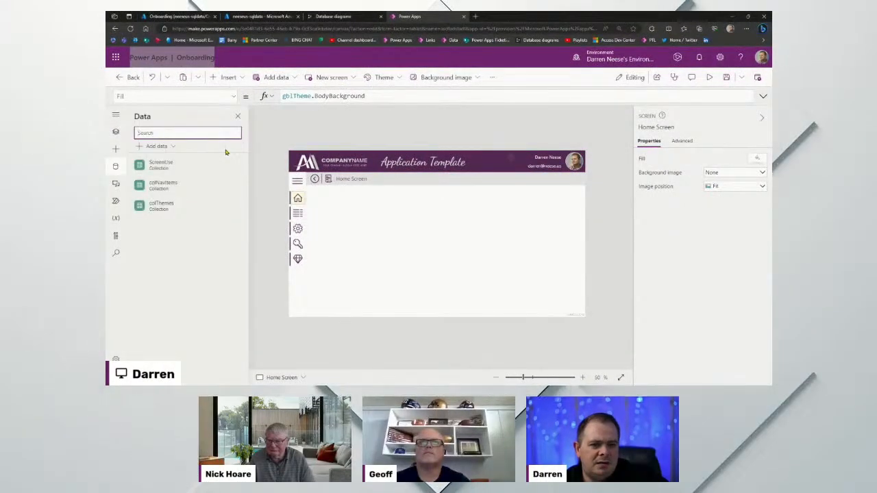
click(174, 147)
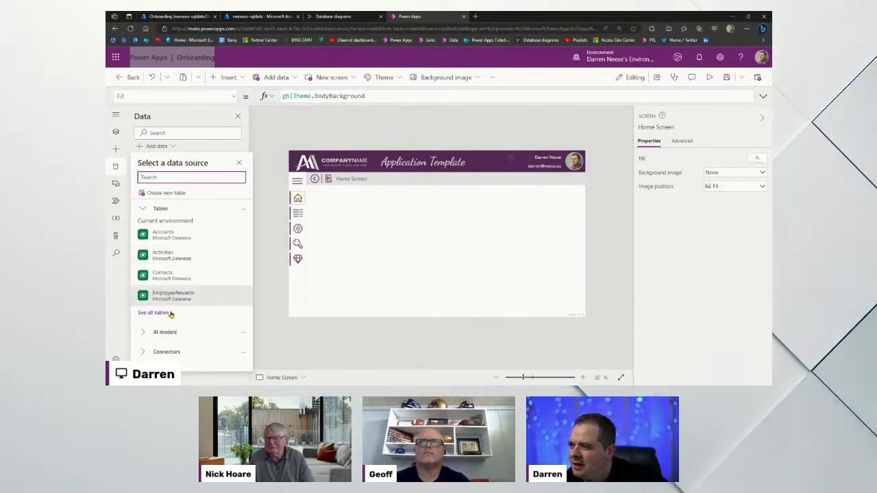
click(171, 351)
scroll(190, 264, down, 5)
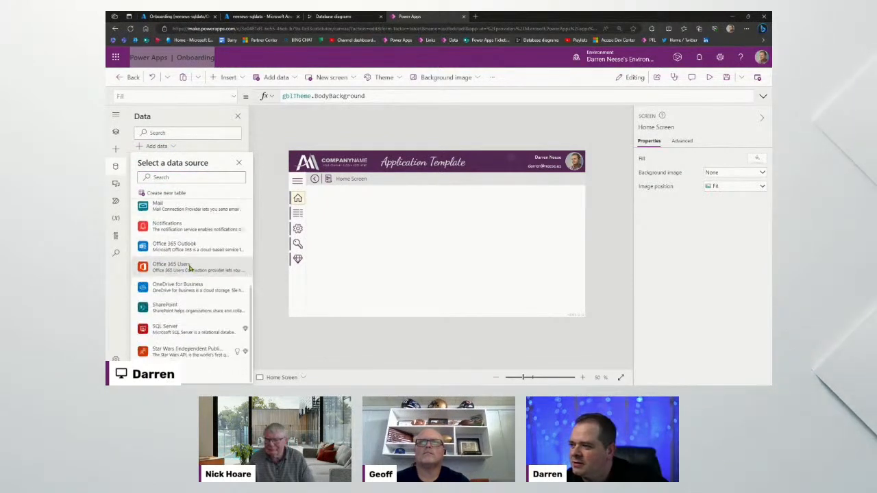
click(183, 334)
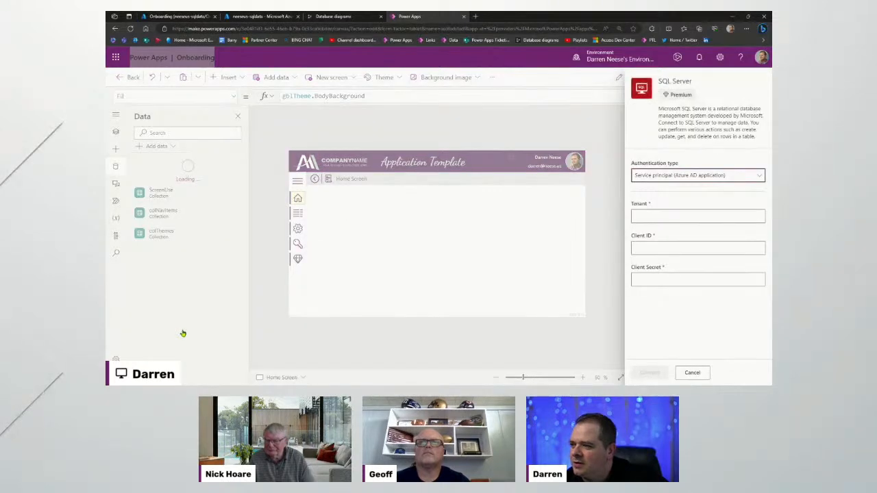
Set the connection's authentication type to SQL Server Authentication and begin entering the server name
click(752, 175)
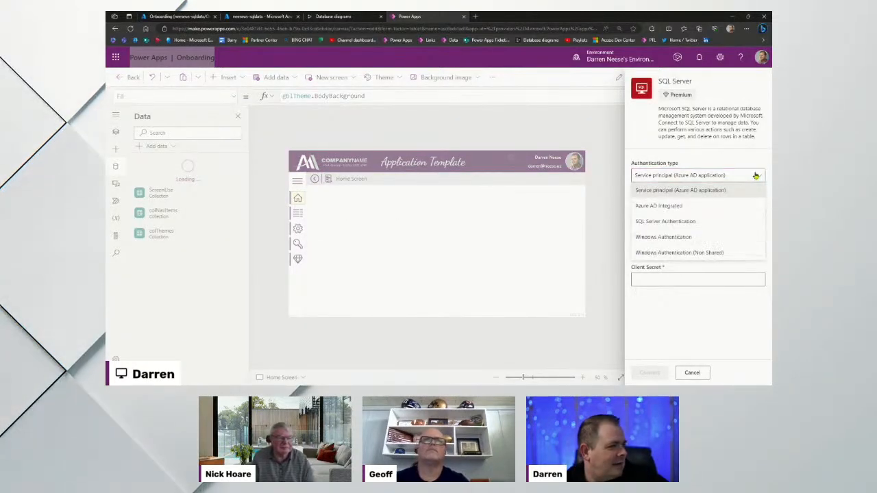
click(722, 224)
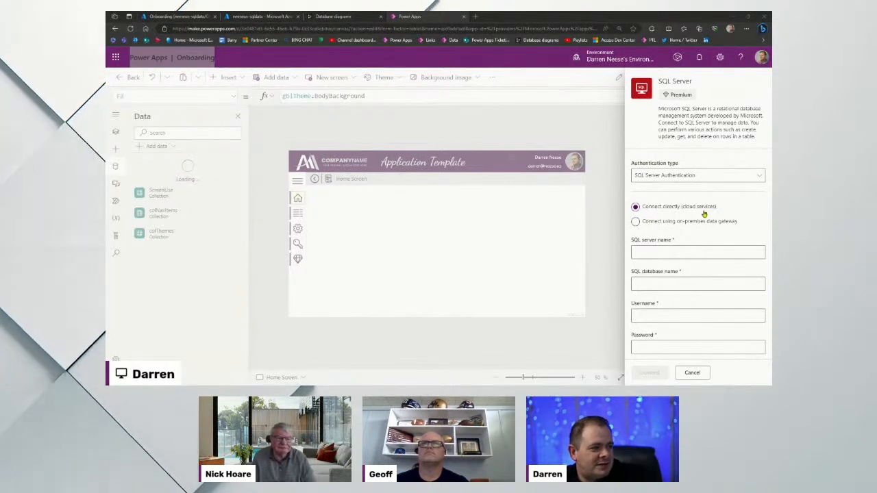
click(670, 251)
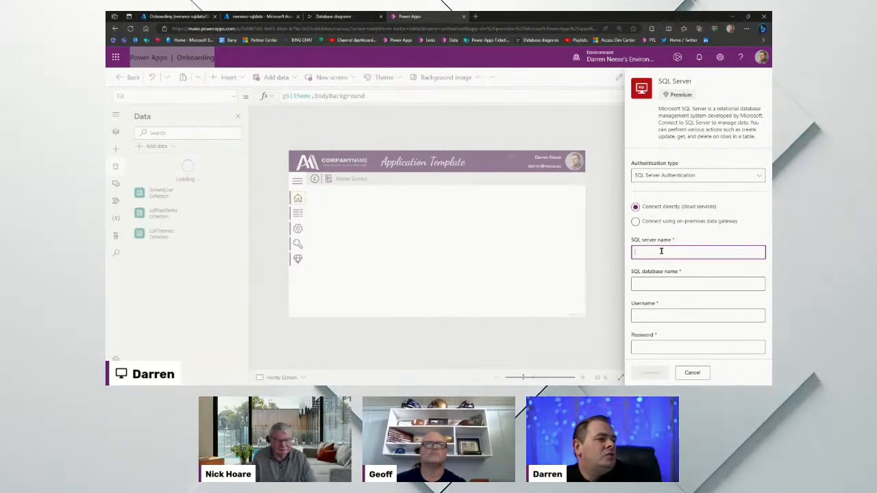